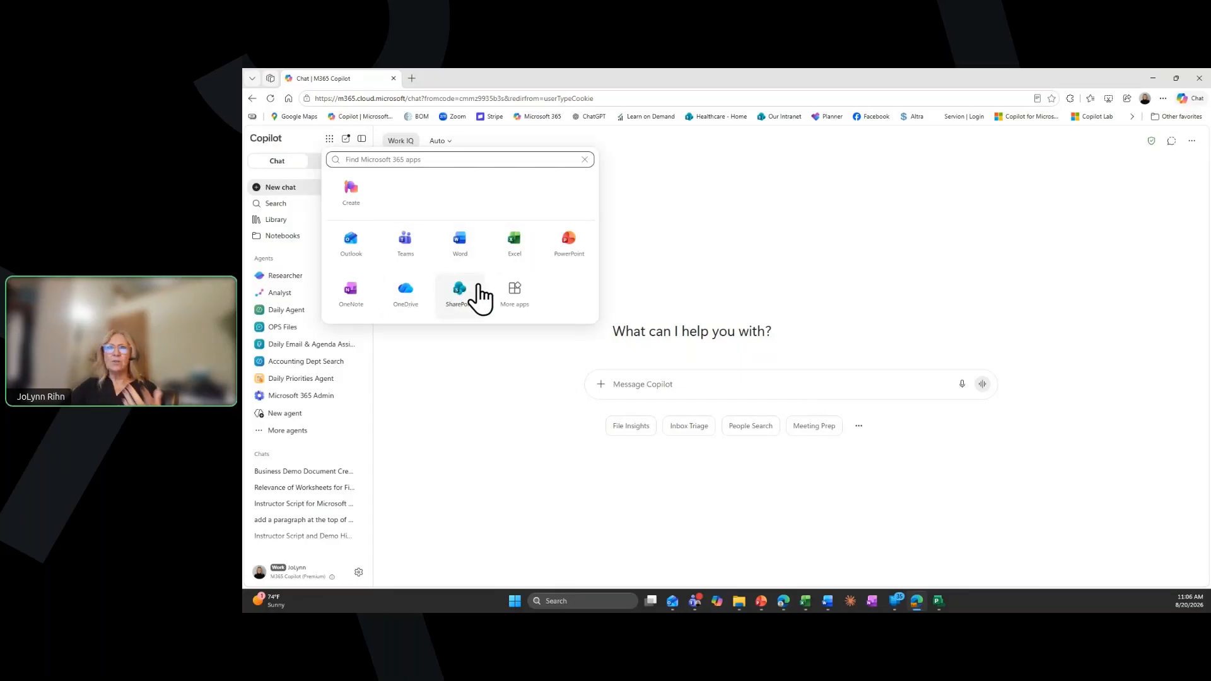
Open Planner from the complete list of Microsoft 365 apps
click(513, 292)
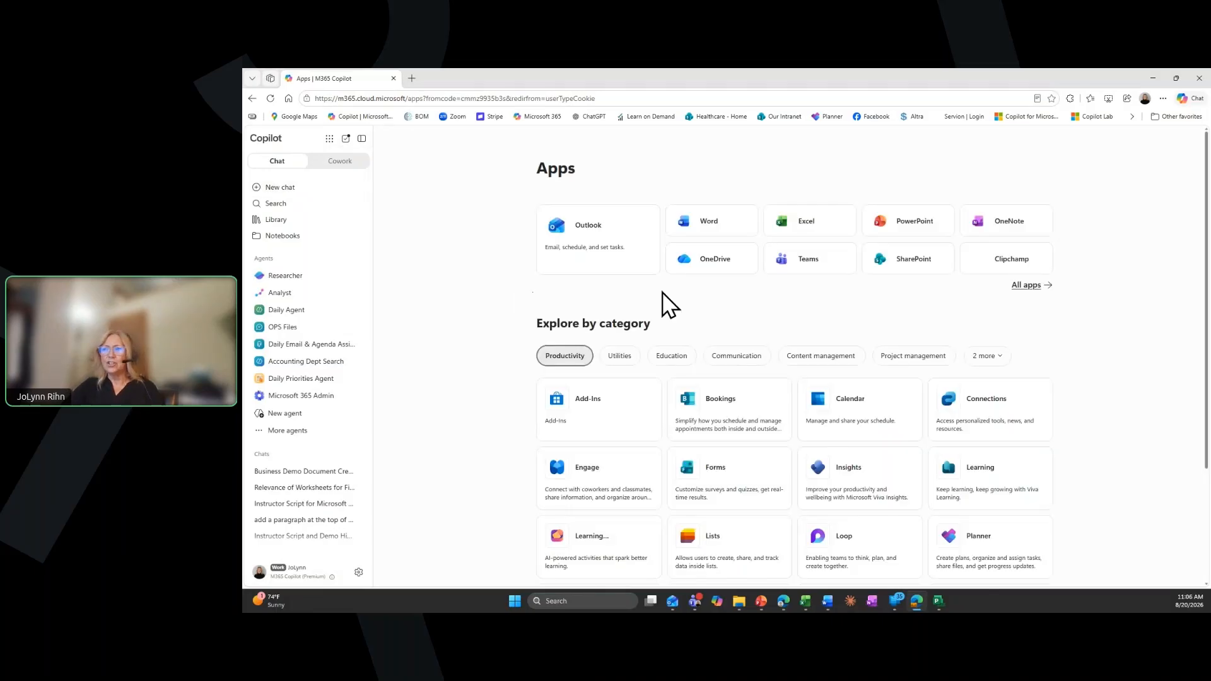
scroll(664, 292, down, 1)
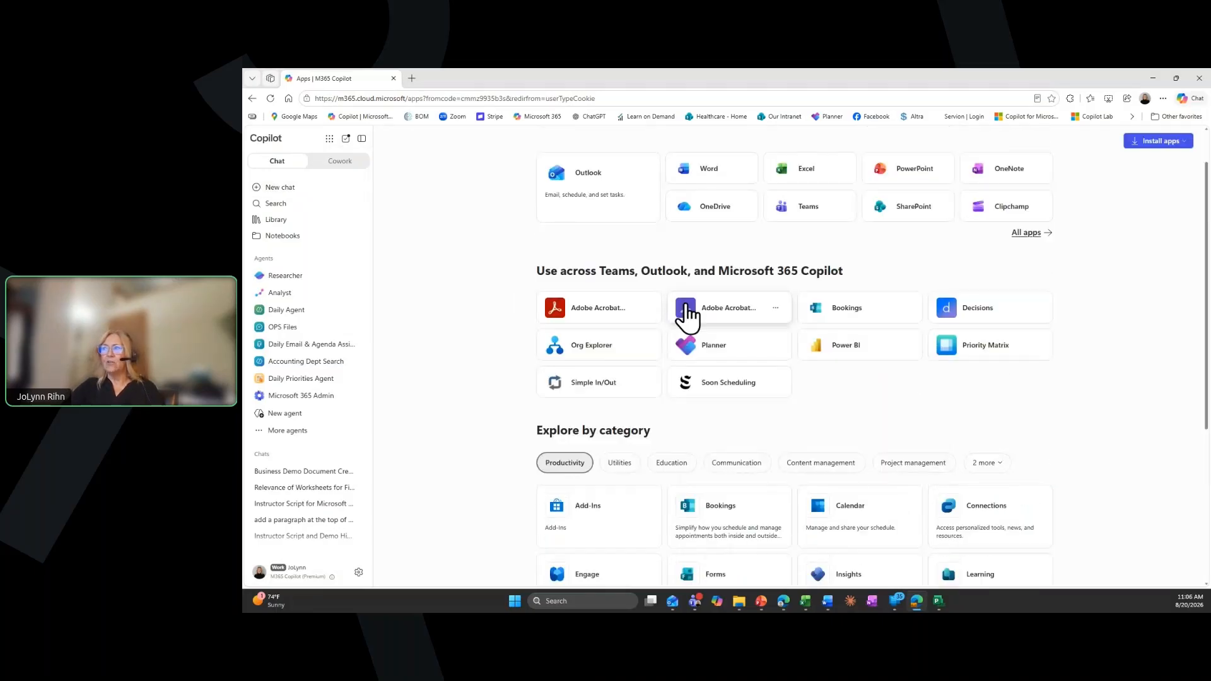
scroll(683, 303, up, 1)
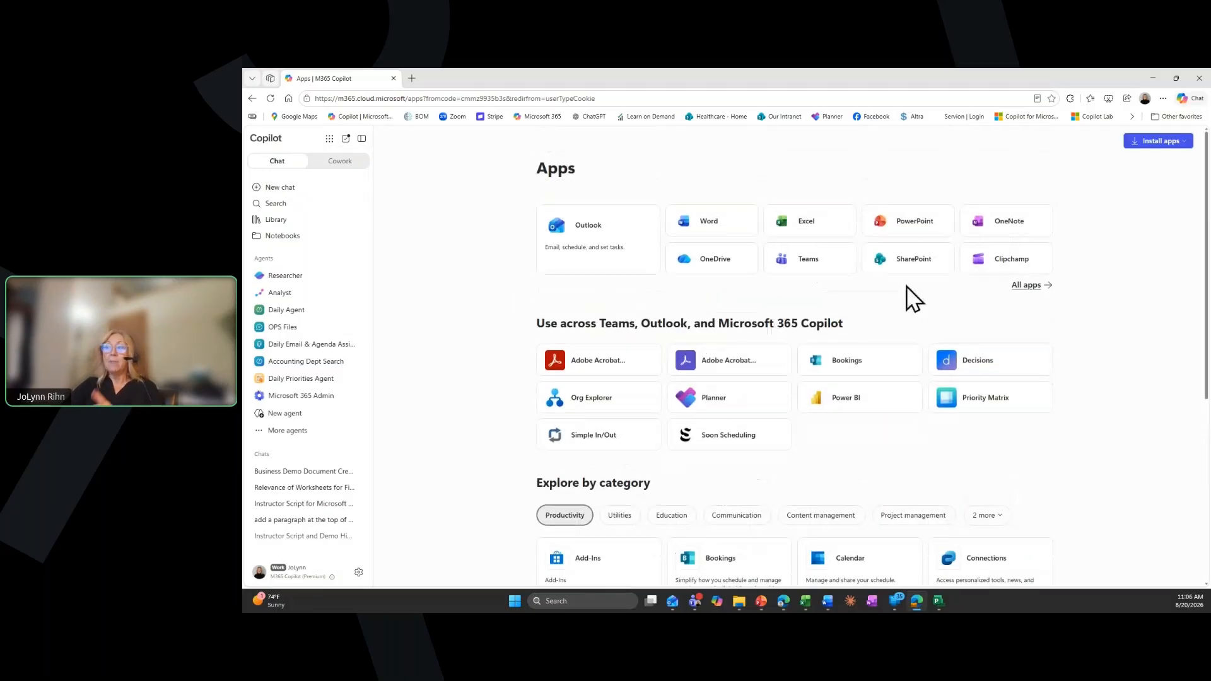
click(1036, 291)
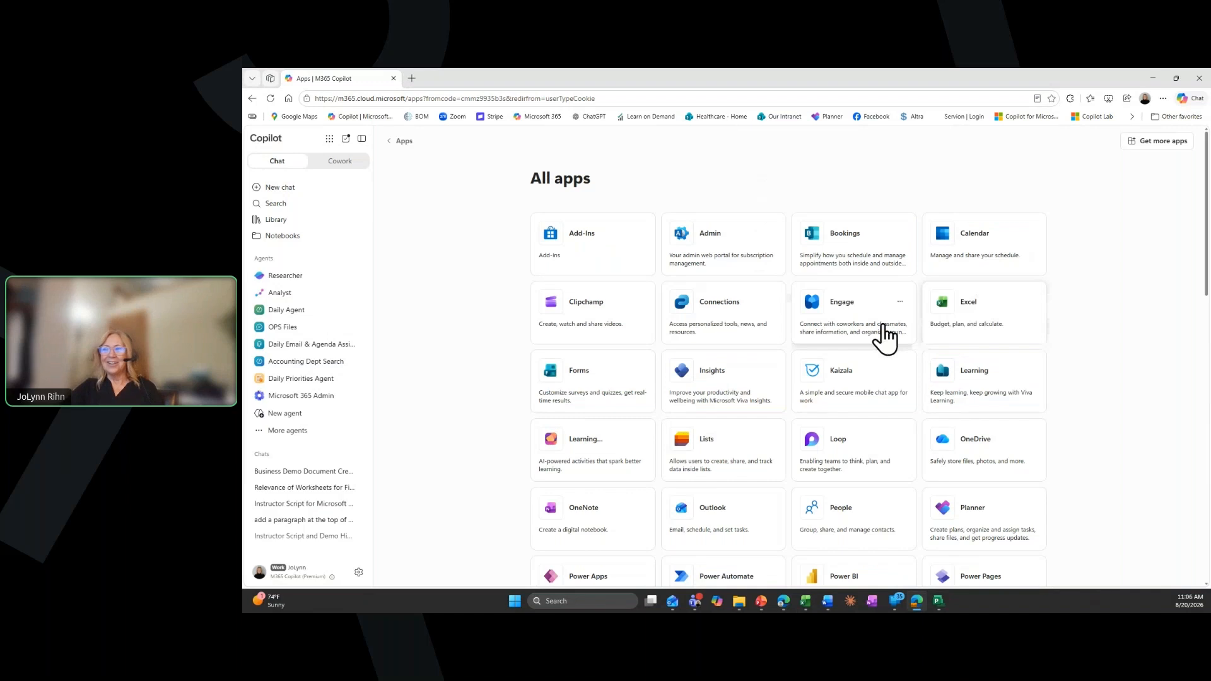
click(958, 523)
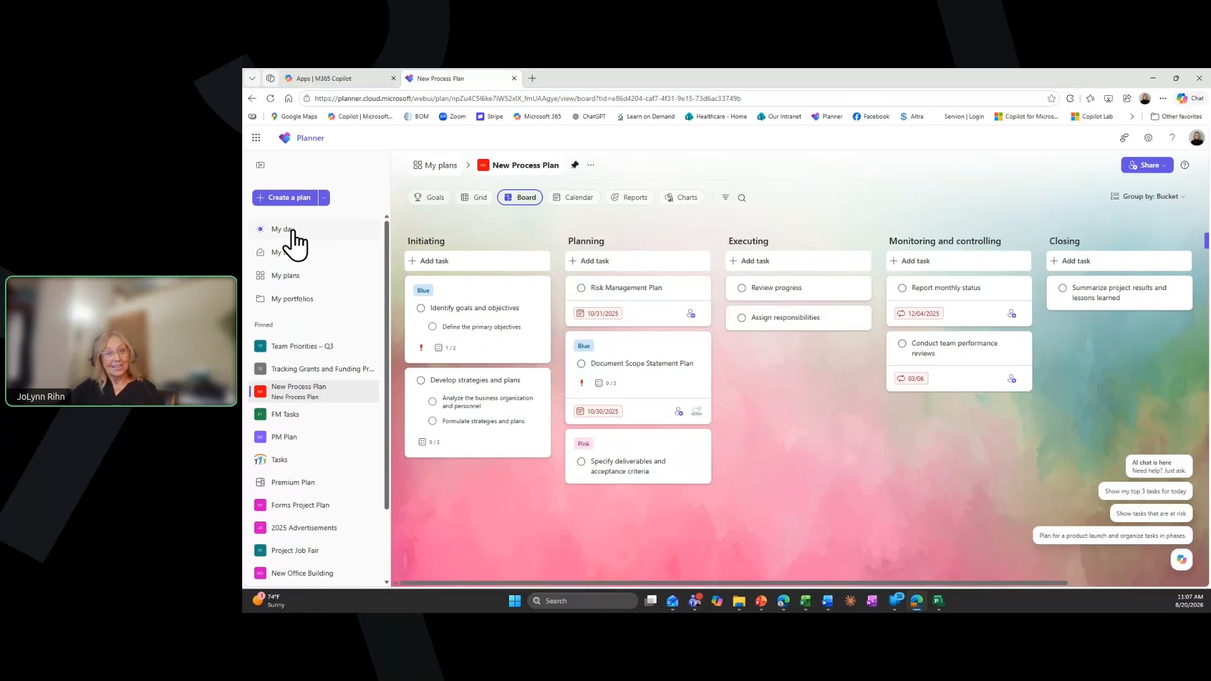
View My day and look through the Shared, Personal, Recommended and Recent lists under My plans
click(292, 230)
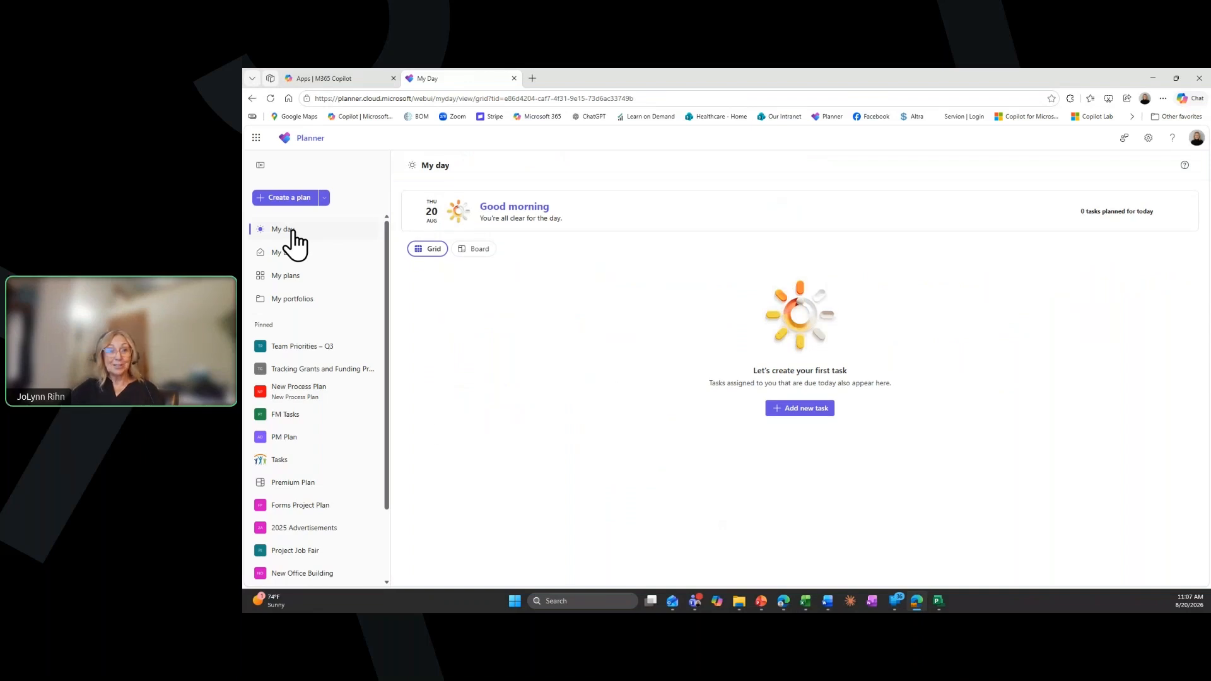
click(288, 276)
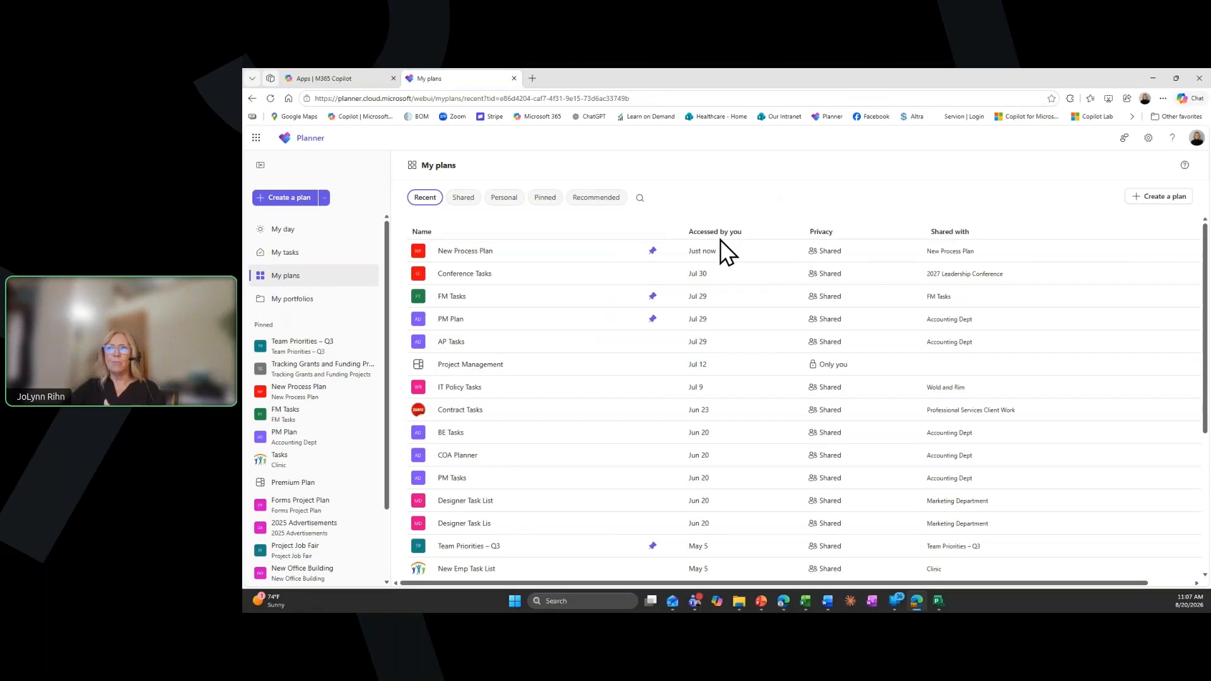
click(477, 203)
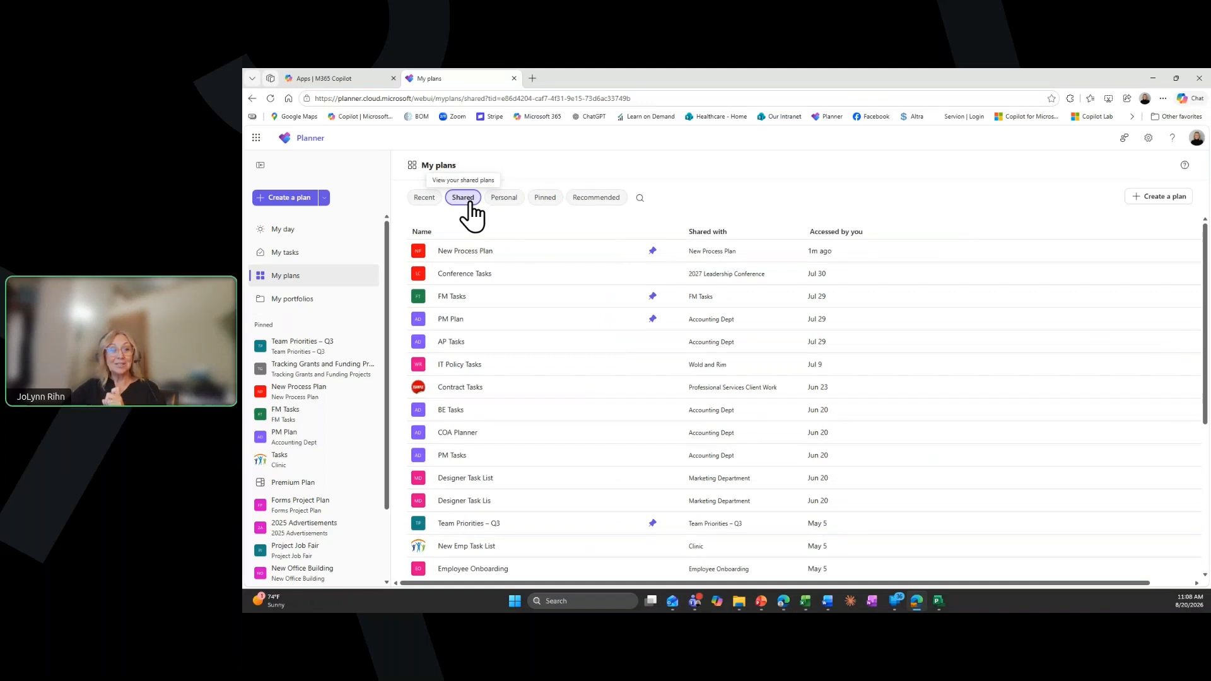
click(506, 205)
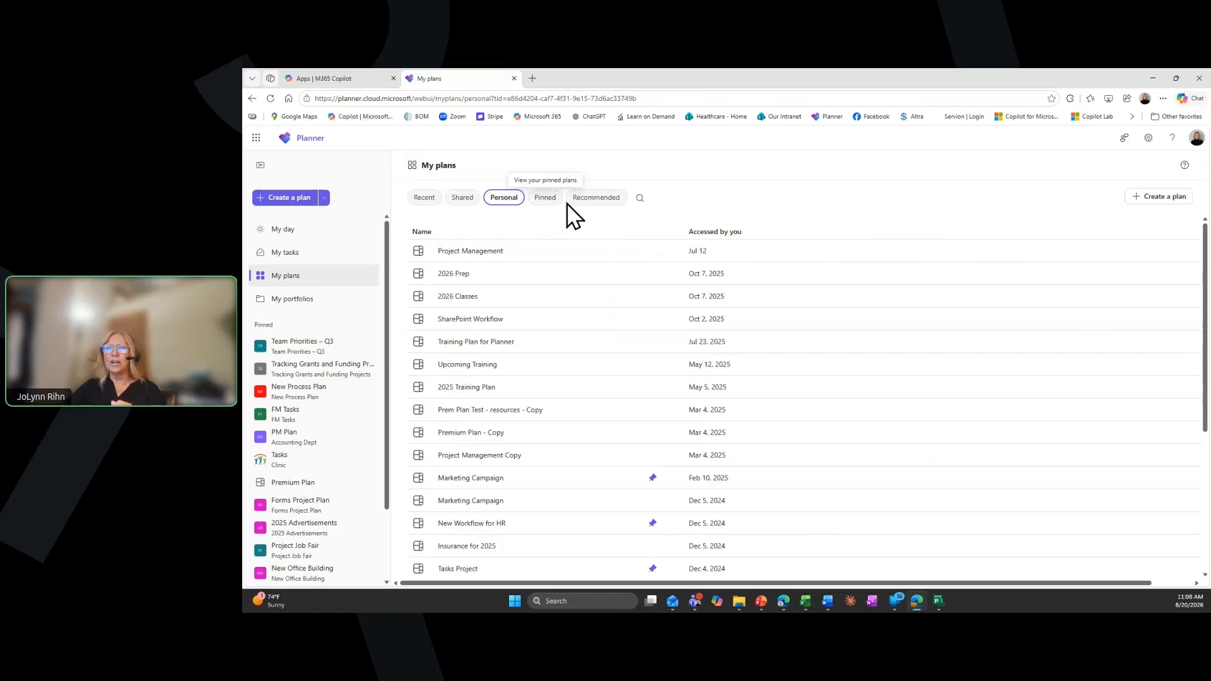
click(599, 201)
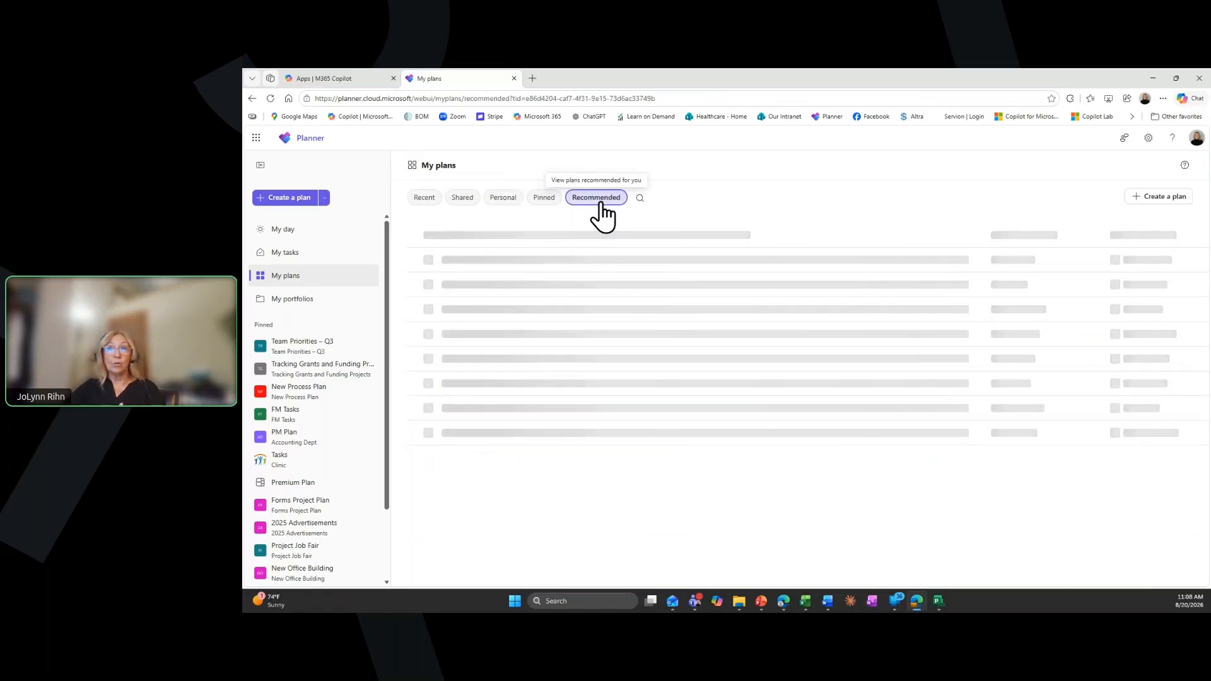
click(436, 200)
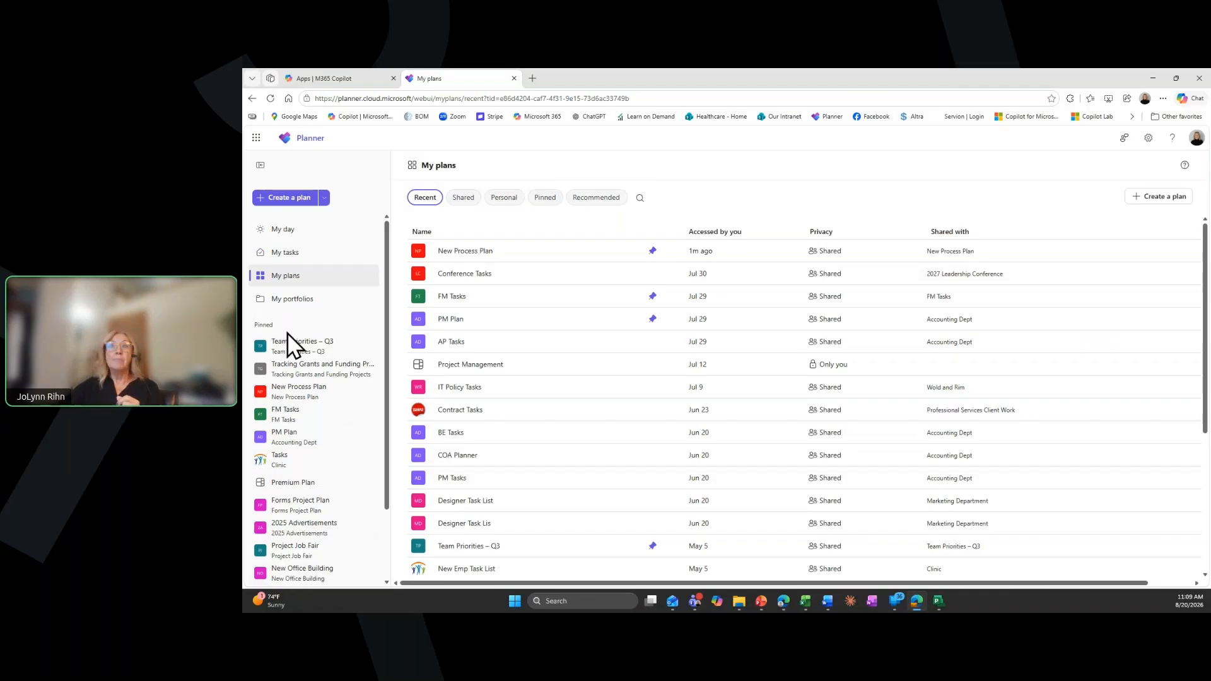
Show My tasks as a grid and review the tasks assigned to me and the flagged emails
click(286, 253)
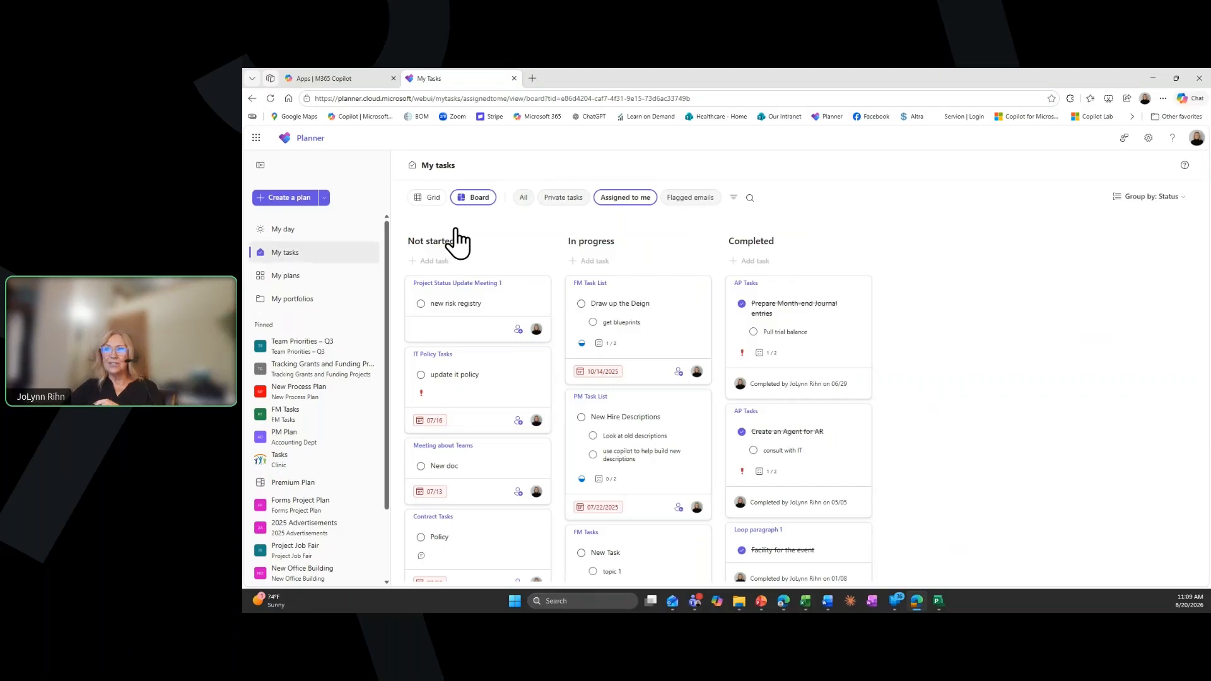
click(431, 198)
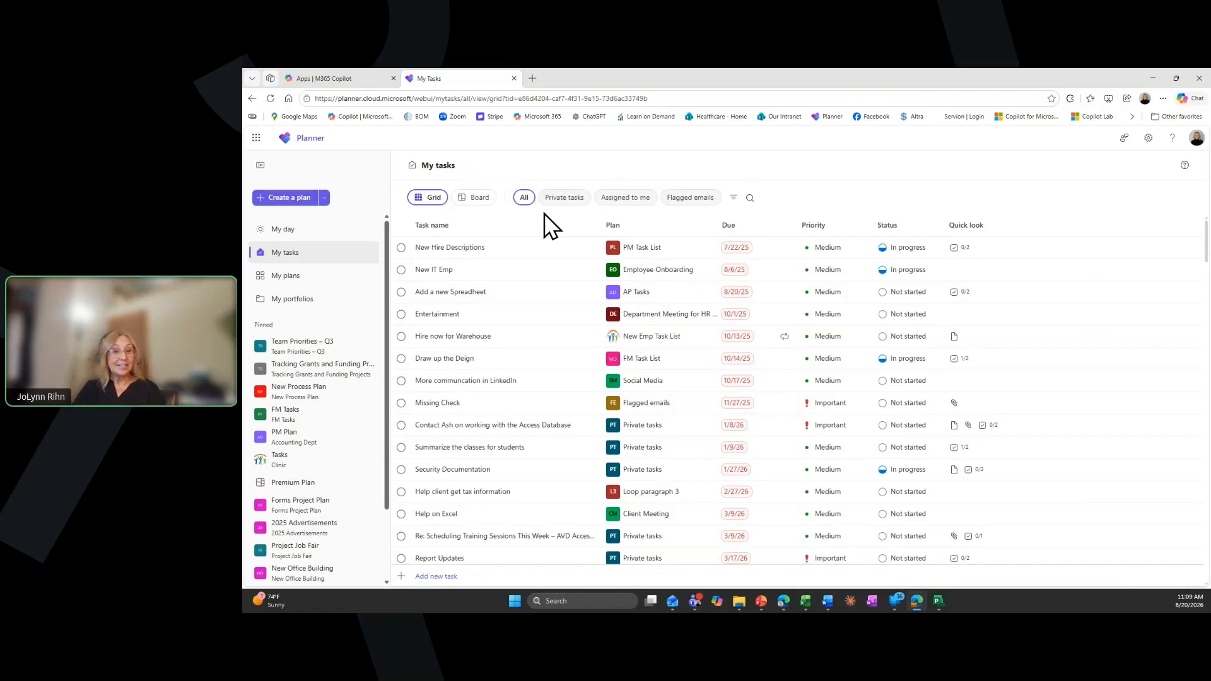
click(625, 199)
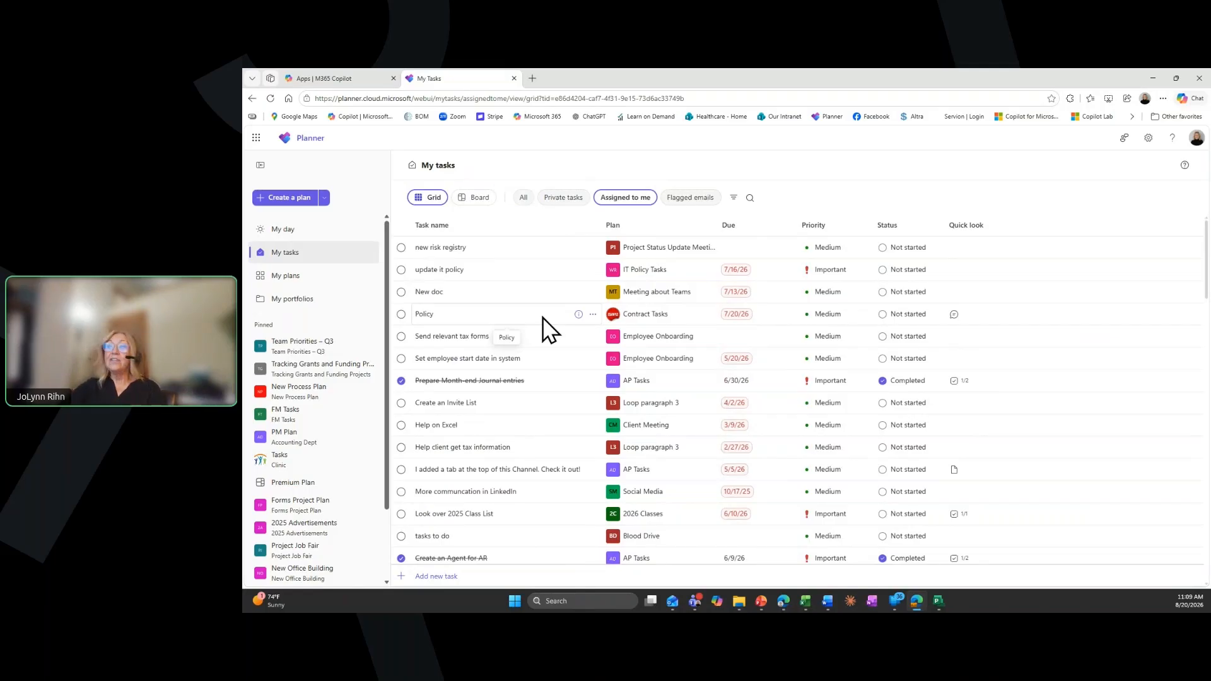
click(691, 207)
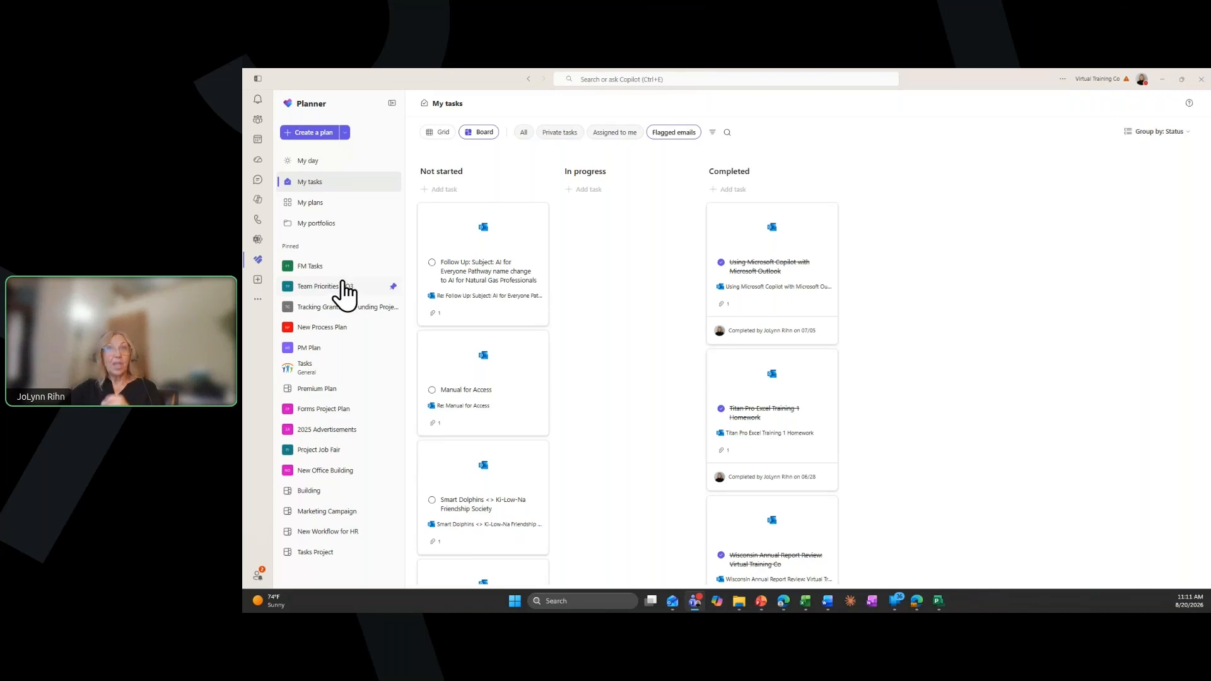
In Teams, open the Conference Tasks plan in the Venue and Logistics channel of the 2027 Leadership Conference team
click(259, 125)
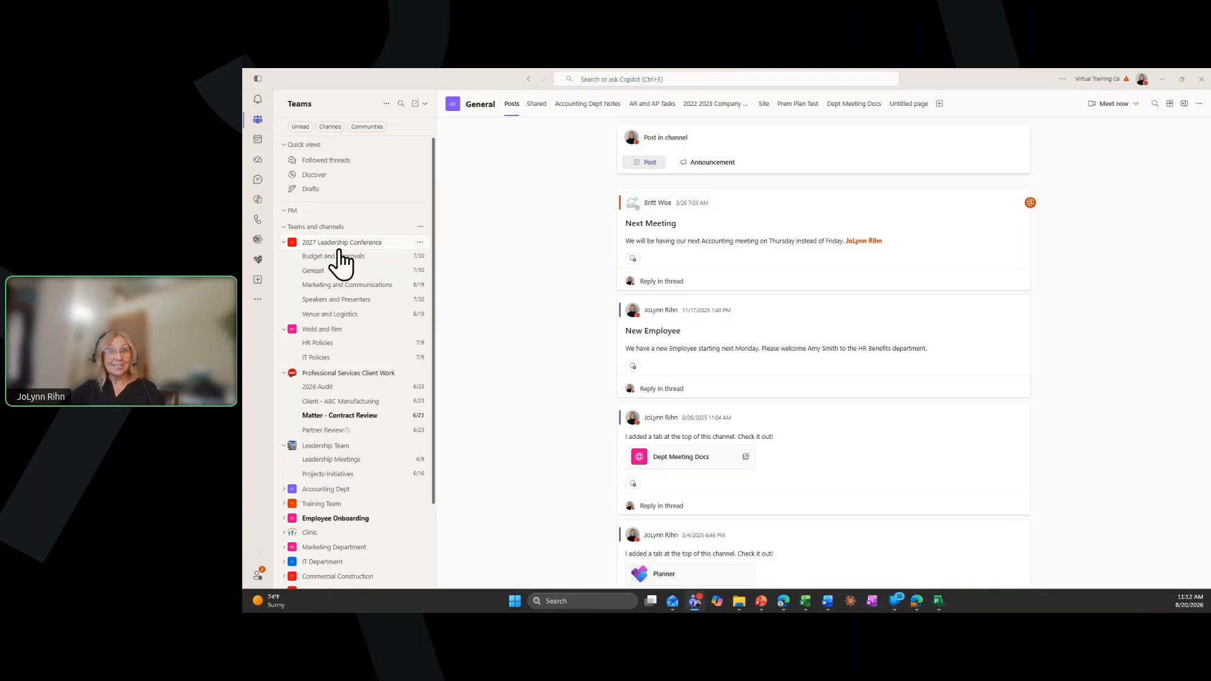
click(335, 316)
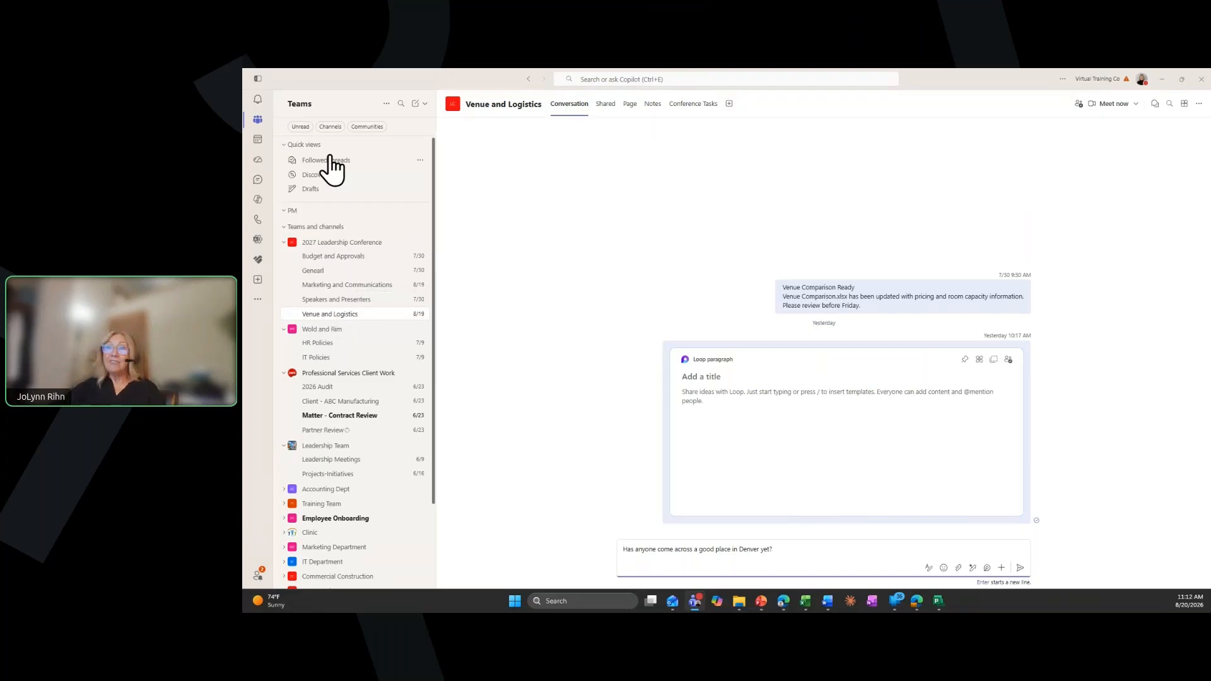
click(689, 109)
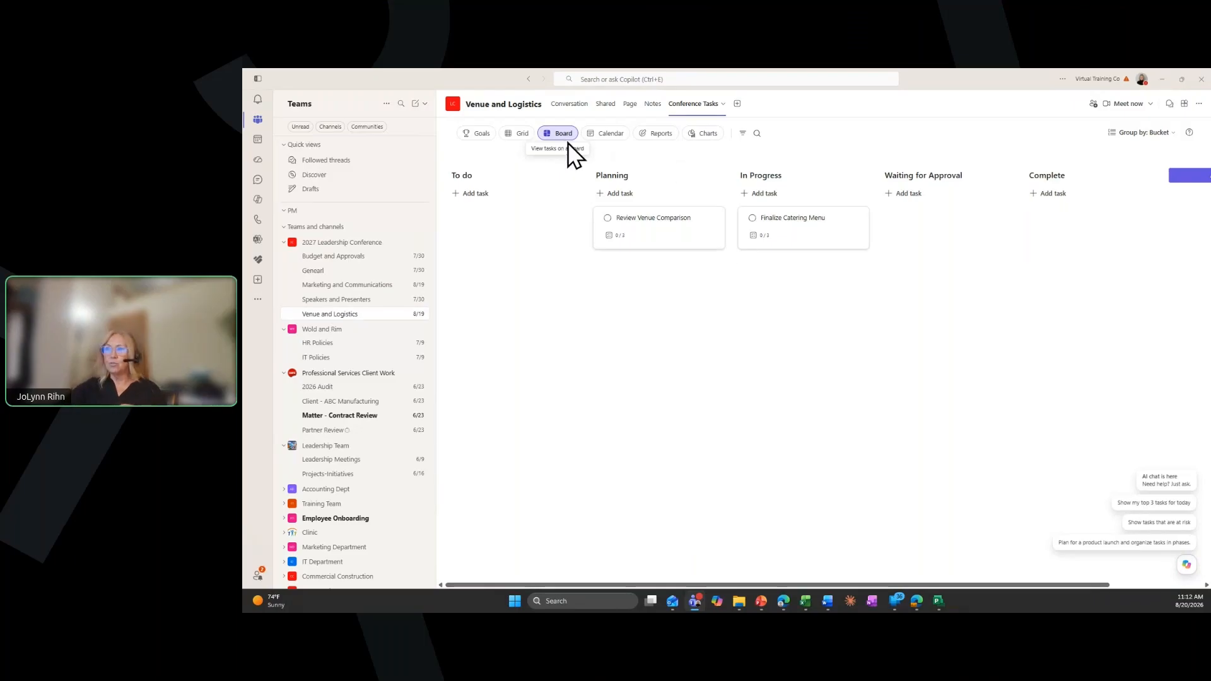
Review the Conference Tasks plan in its Grid, Calendar, Reports and Charts views and return to the Board view
click(521, 135)
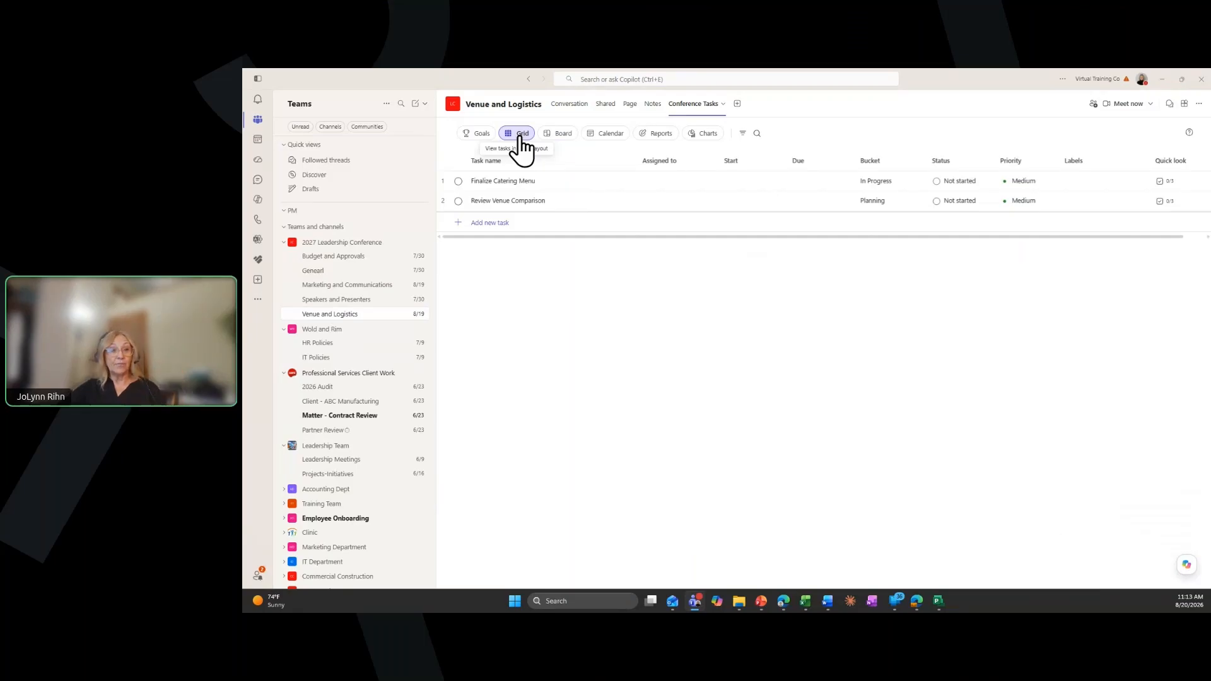
click(604, 135)
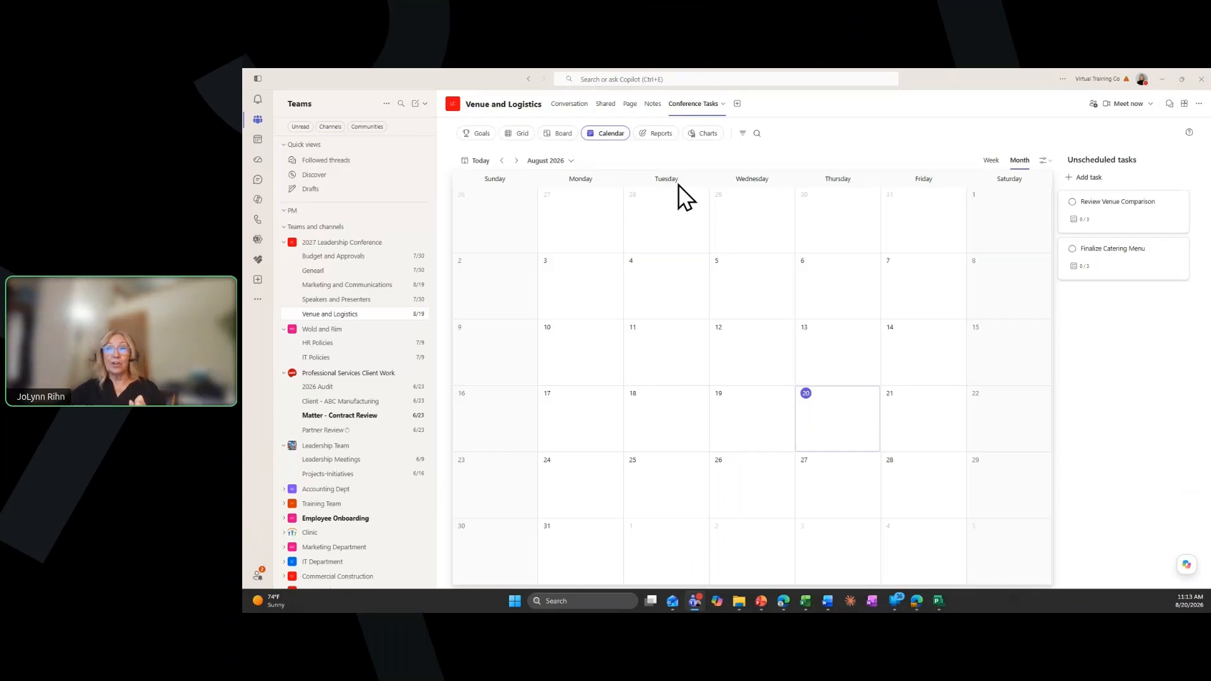
click(665, 139)
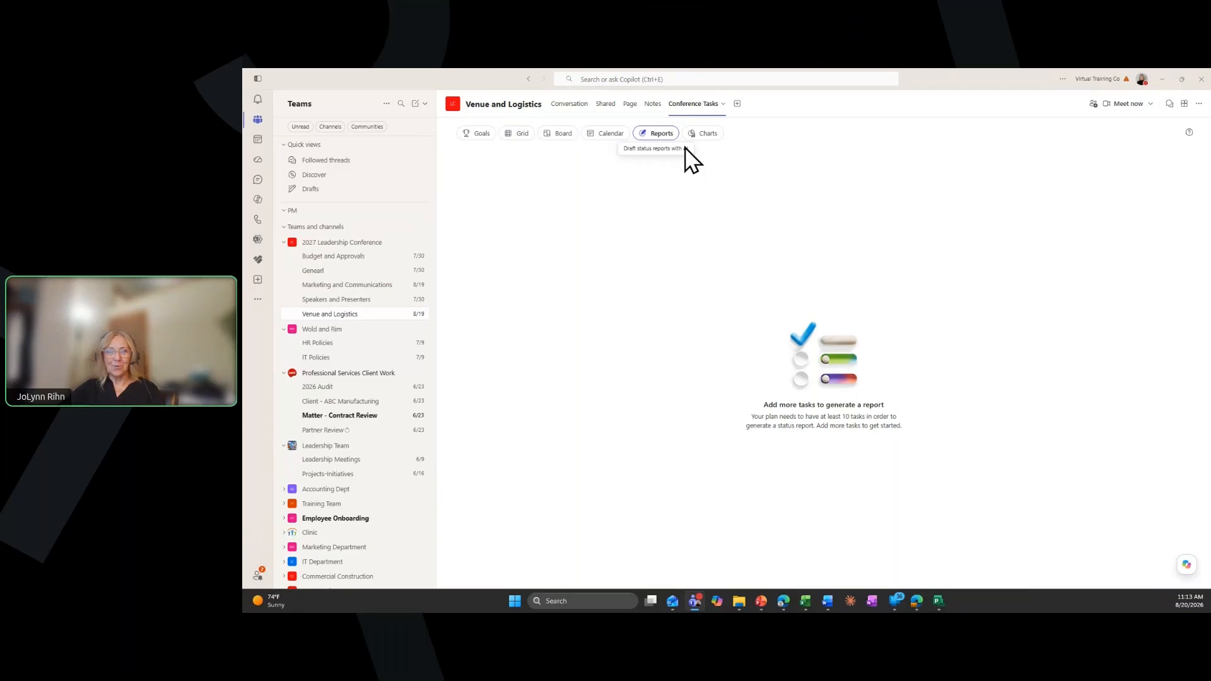
click(703, 136)
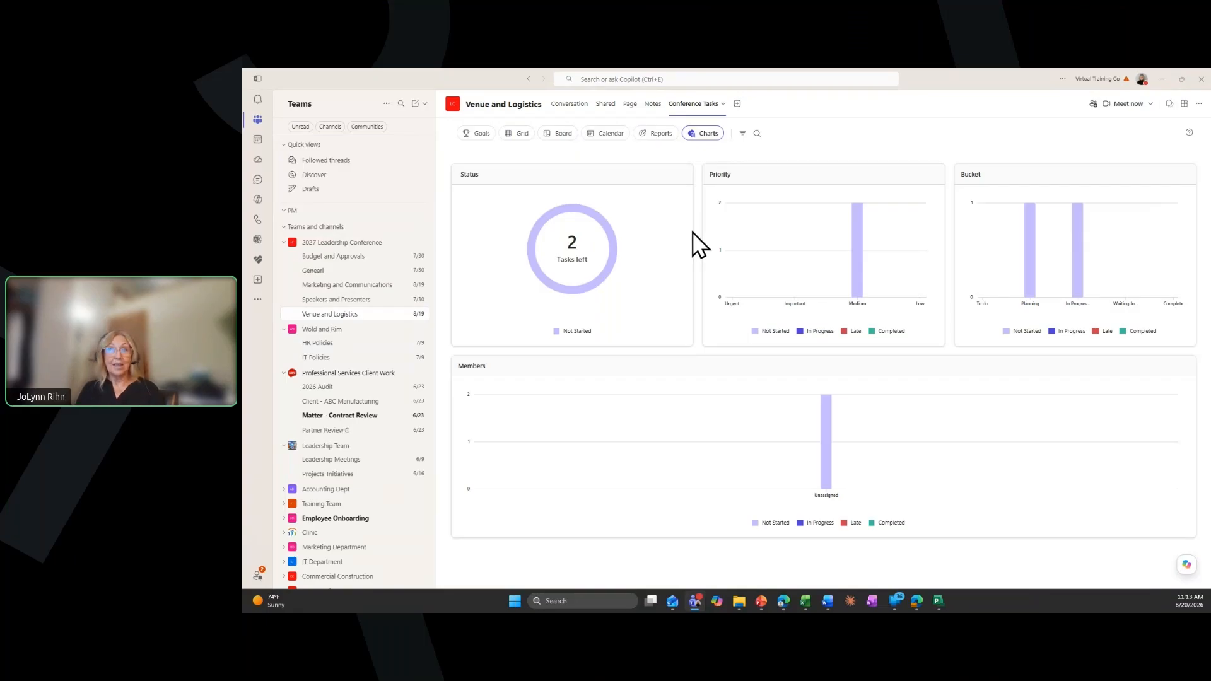
click(558, 135)
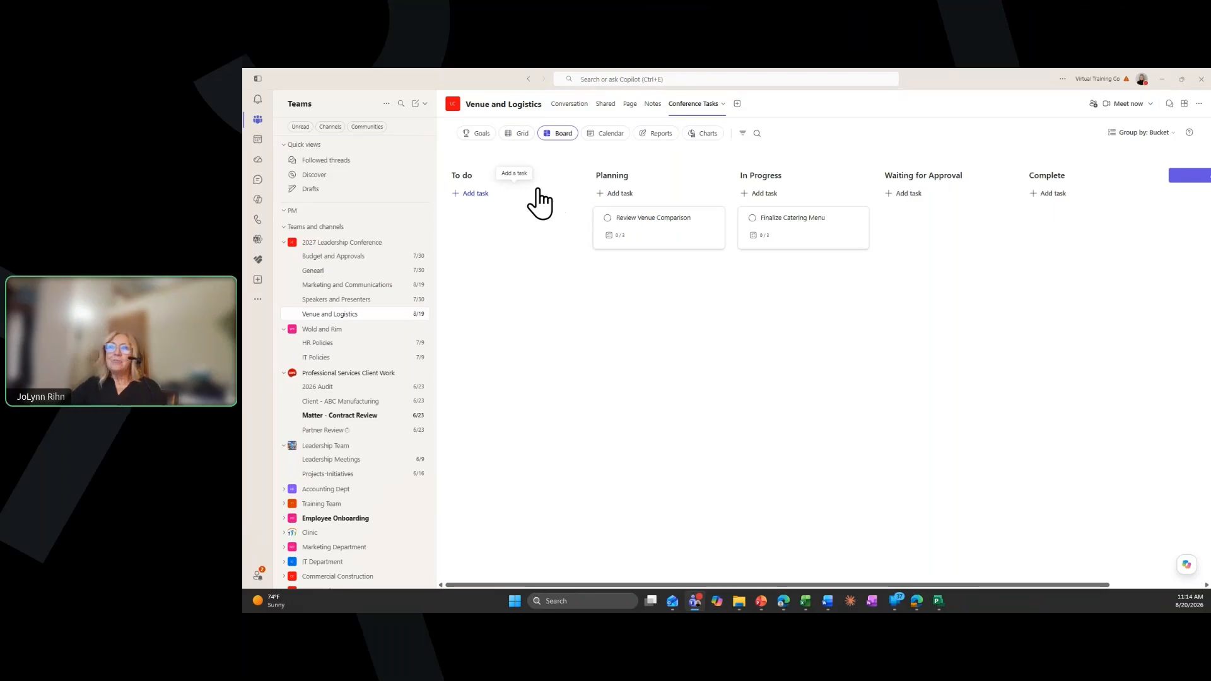
Draft a "Contact vendors" task in the To do bucket with due date 09/01 and bring up its assignee suggestions
click(472, 196)
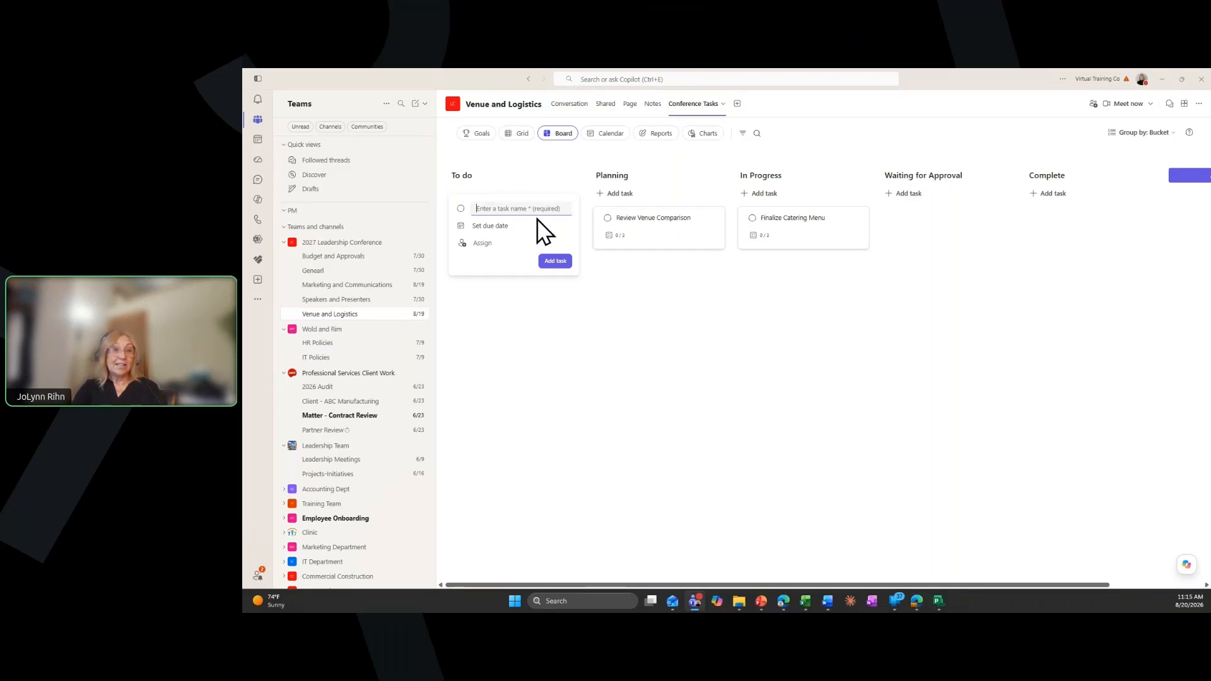
text(C)
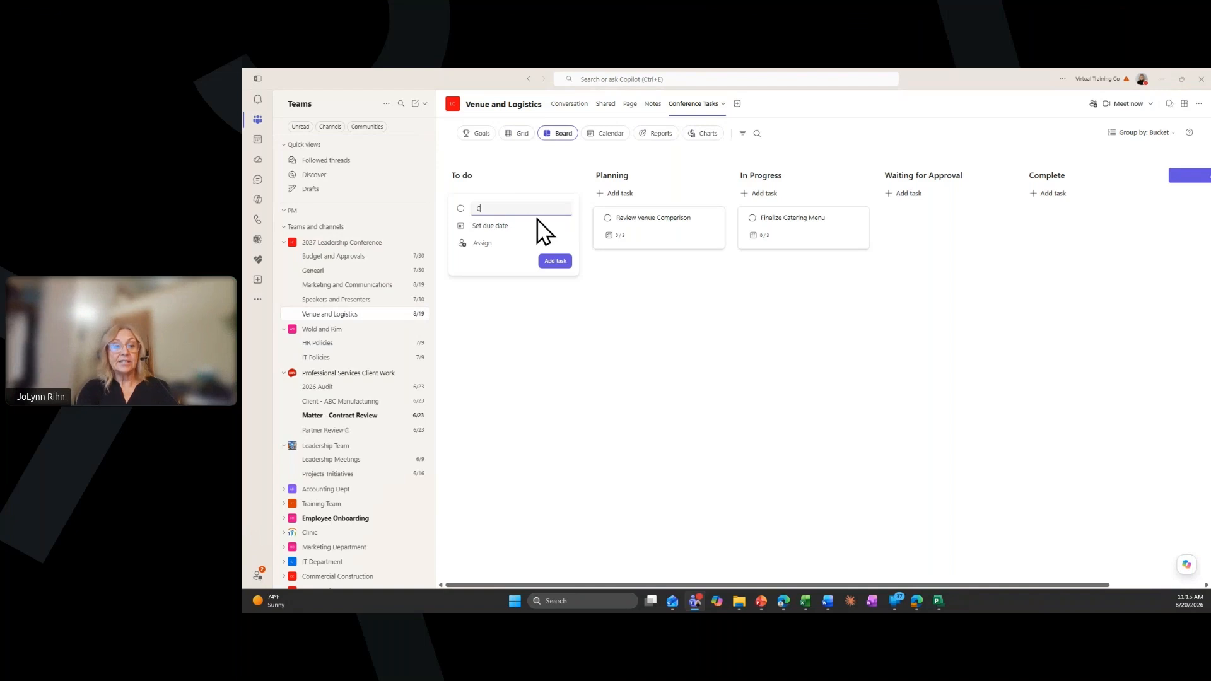
text(ontac)
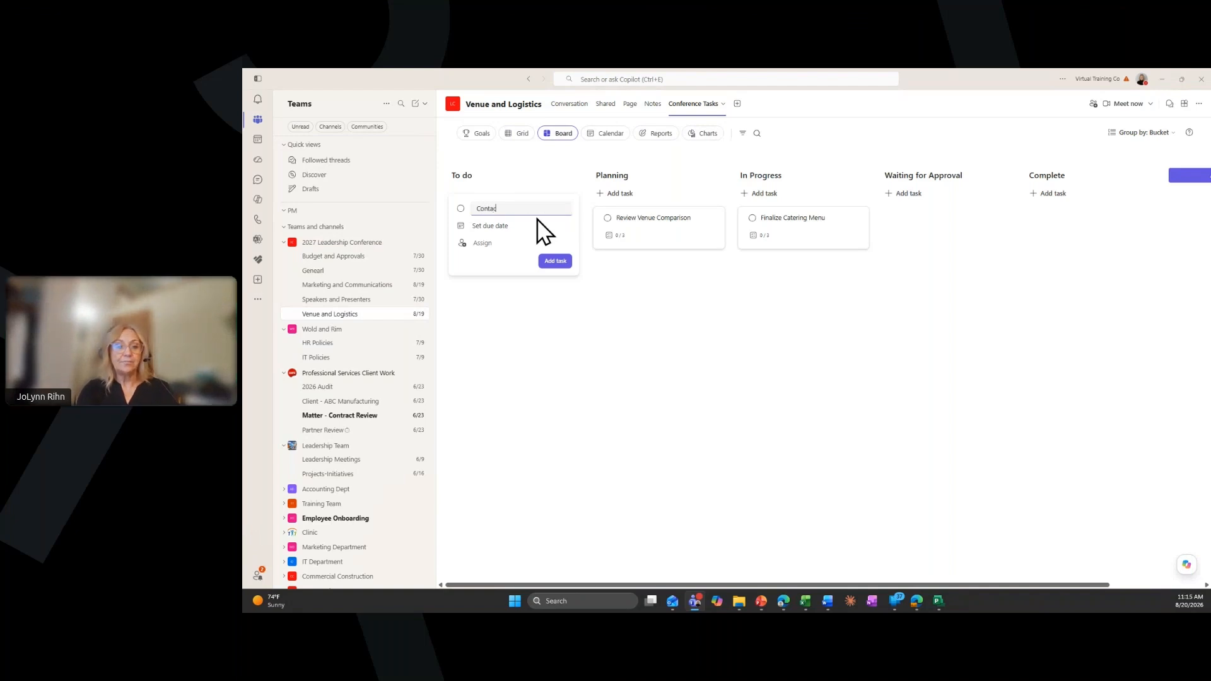
text(t vendors)
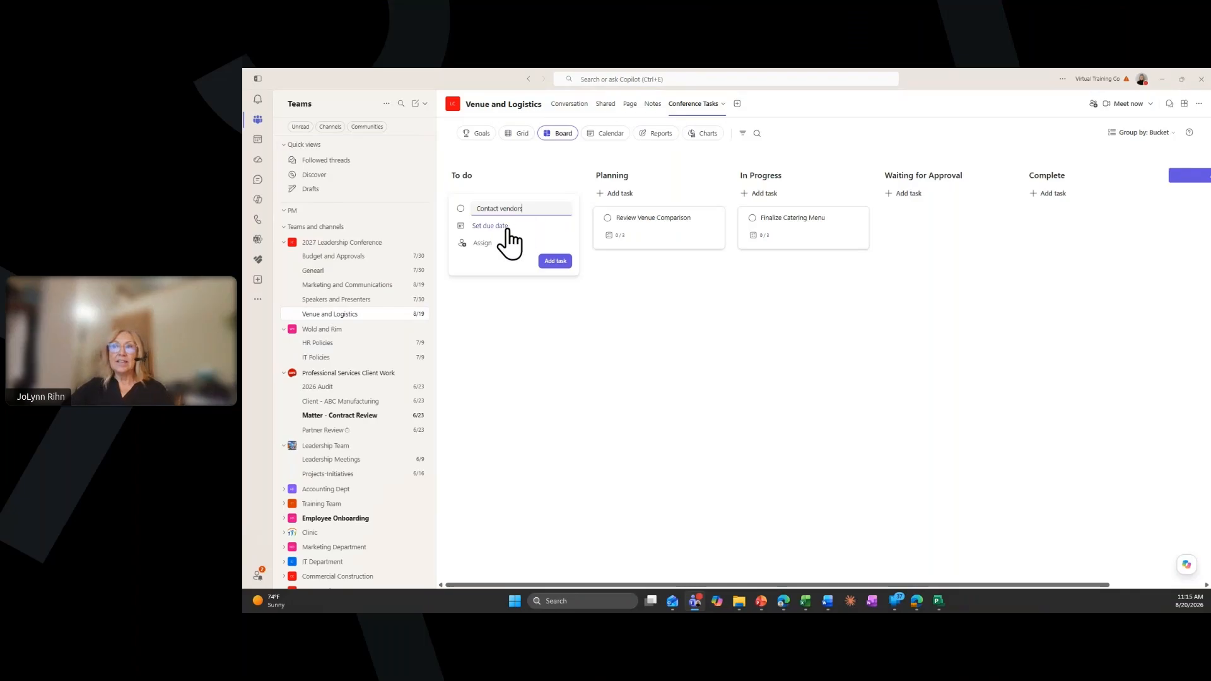
click(508, 230)
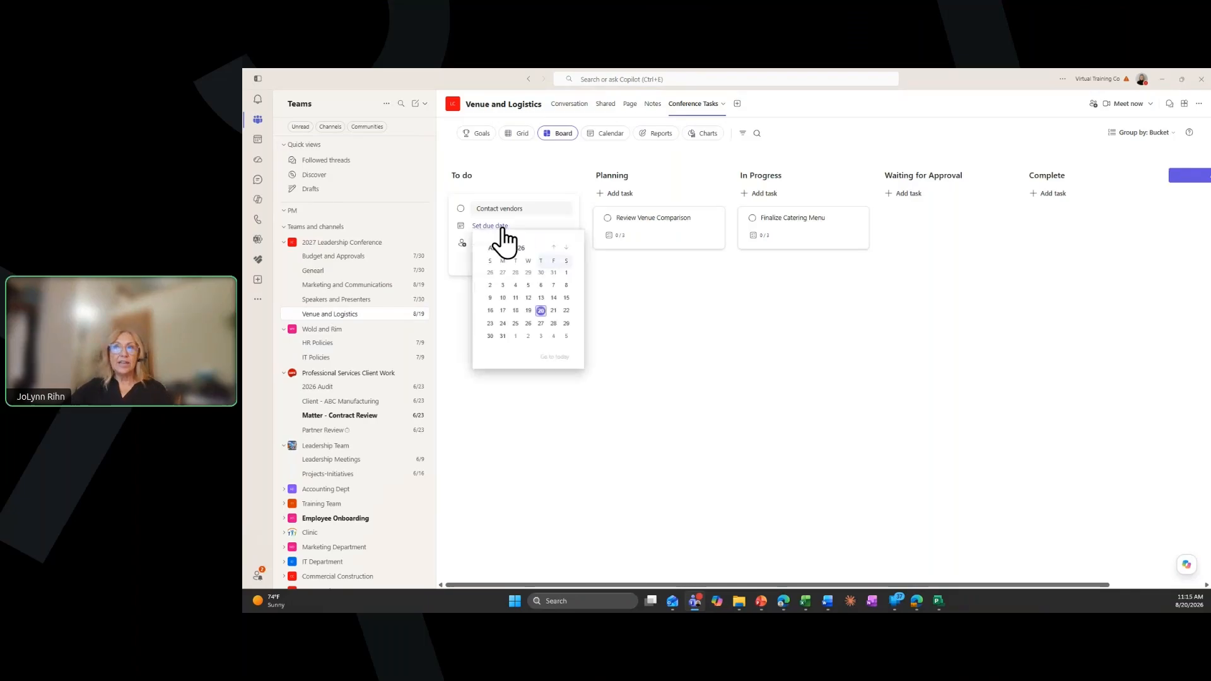
click(516, 336)
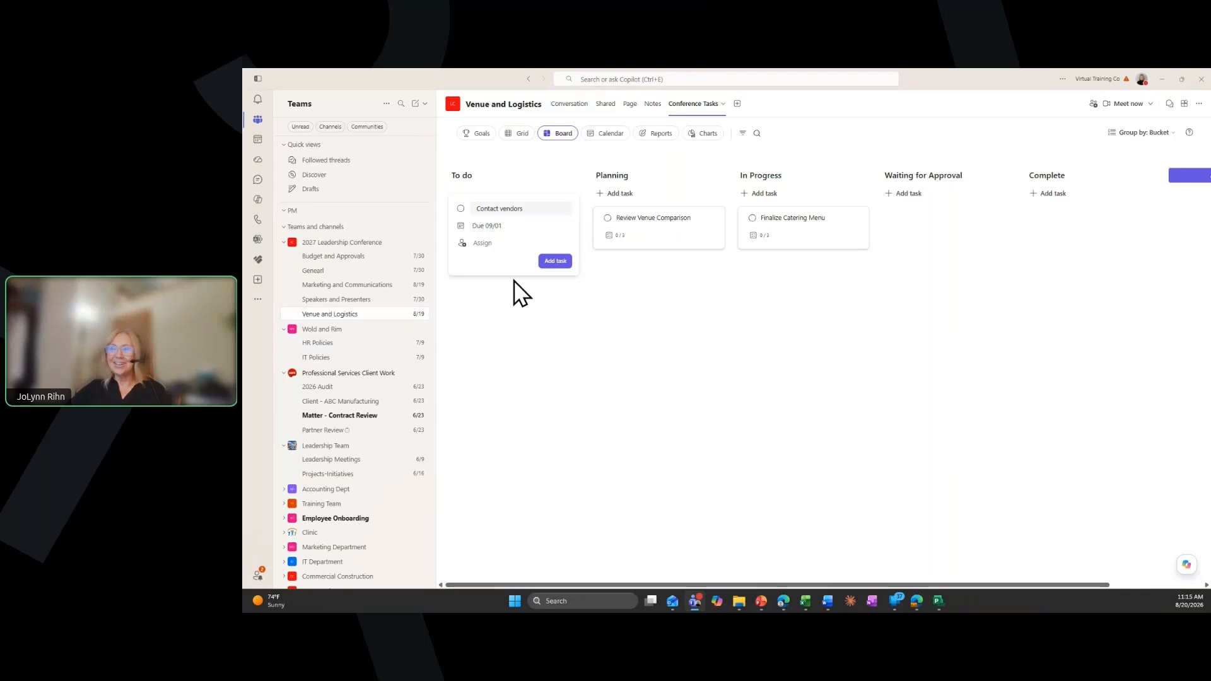
click(484, 246)
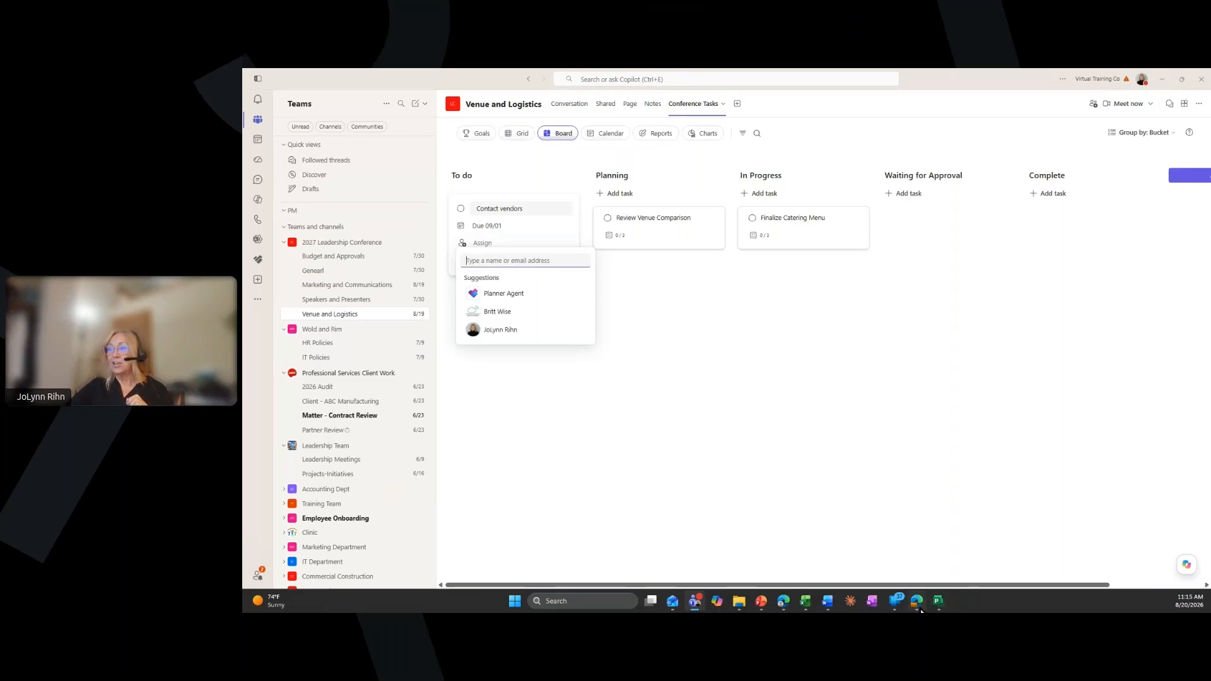
Switch to Planner in the browser and view the sharing settings of the BE Tasks plan
mouse_move(917, 601)
click(909, 554)
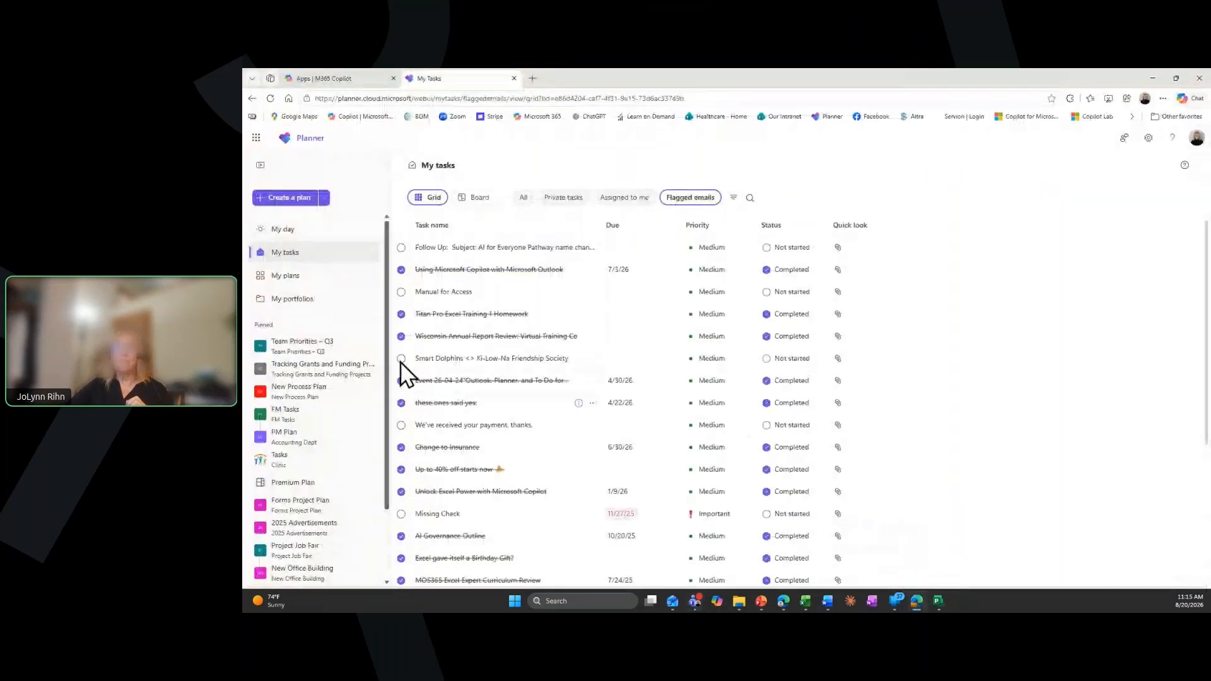
click(295, 277)
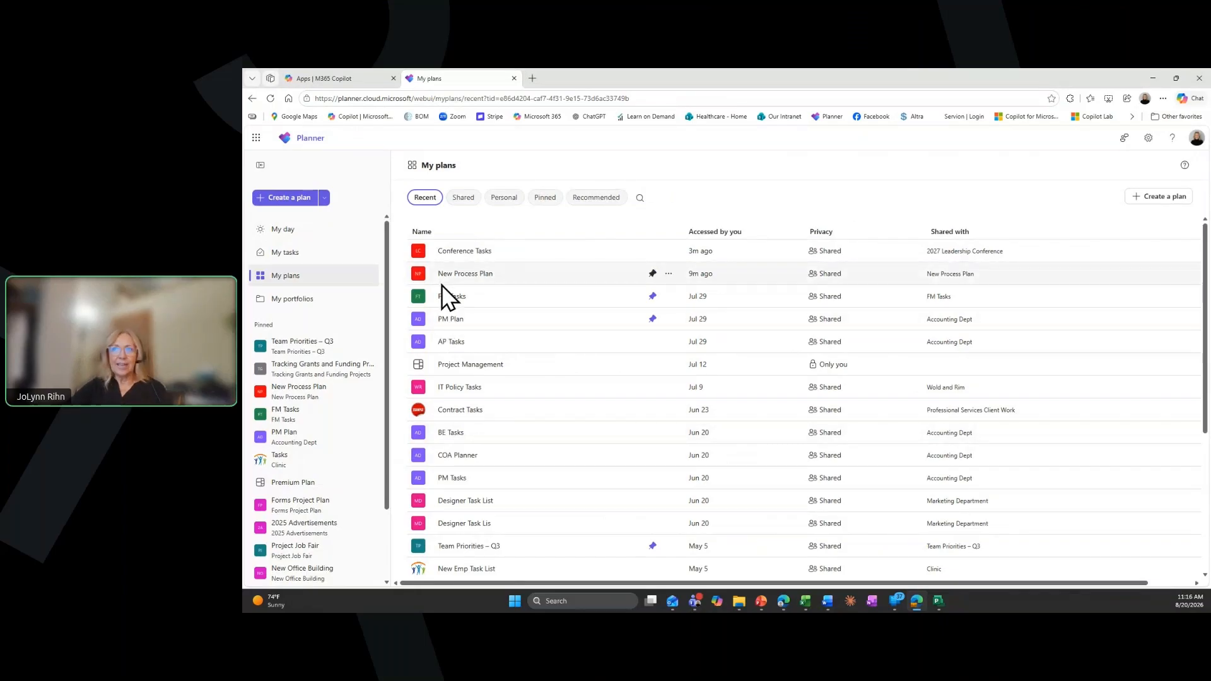
click(457, 446)
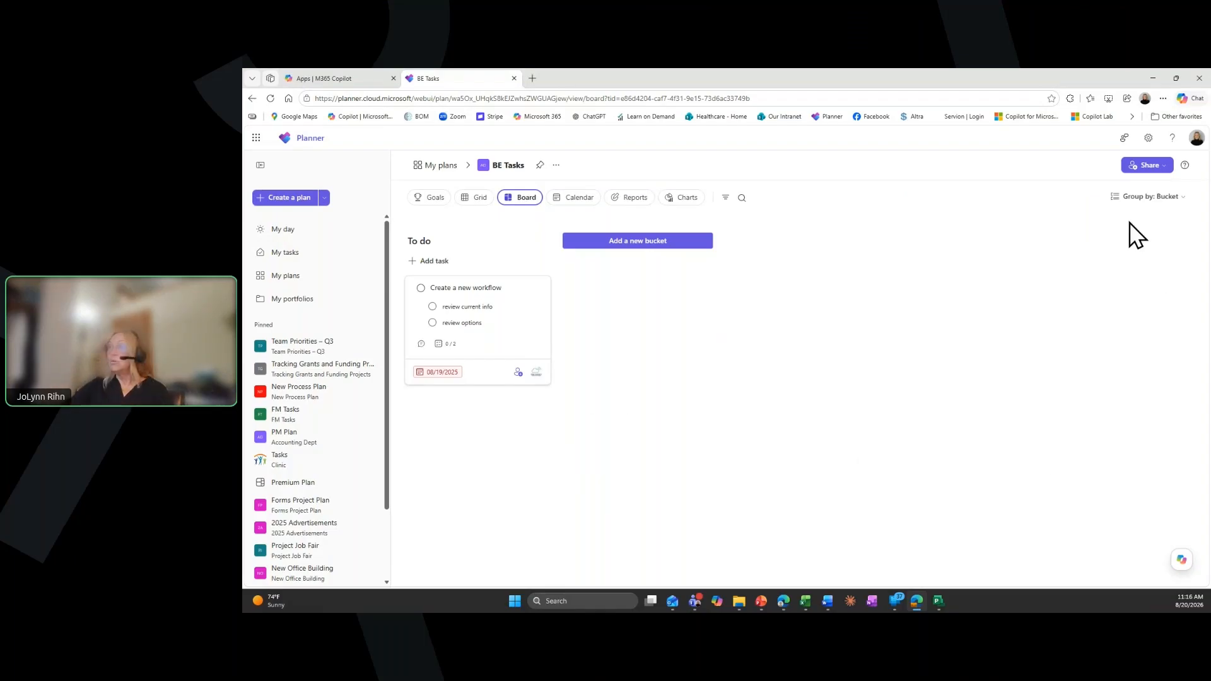
click(1145, 165)
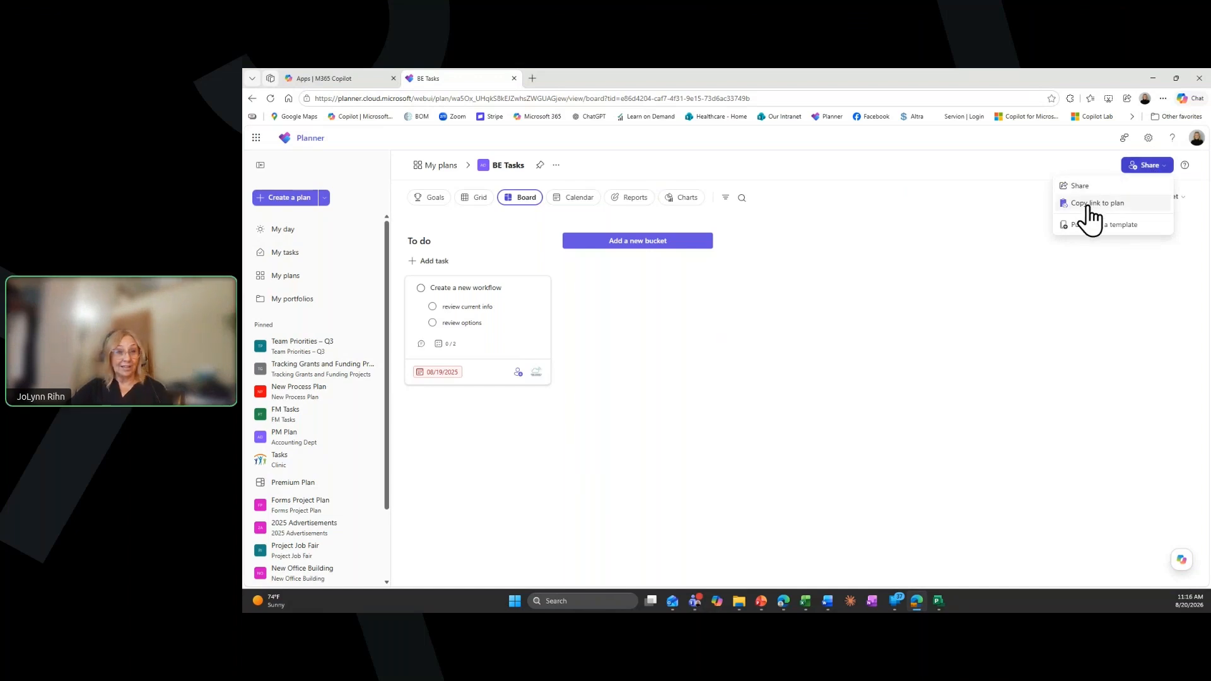
click(1079, 188)
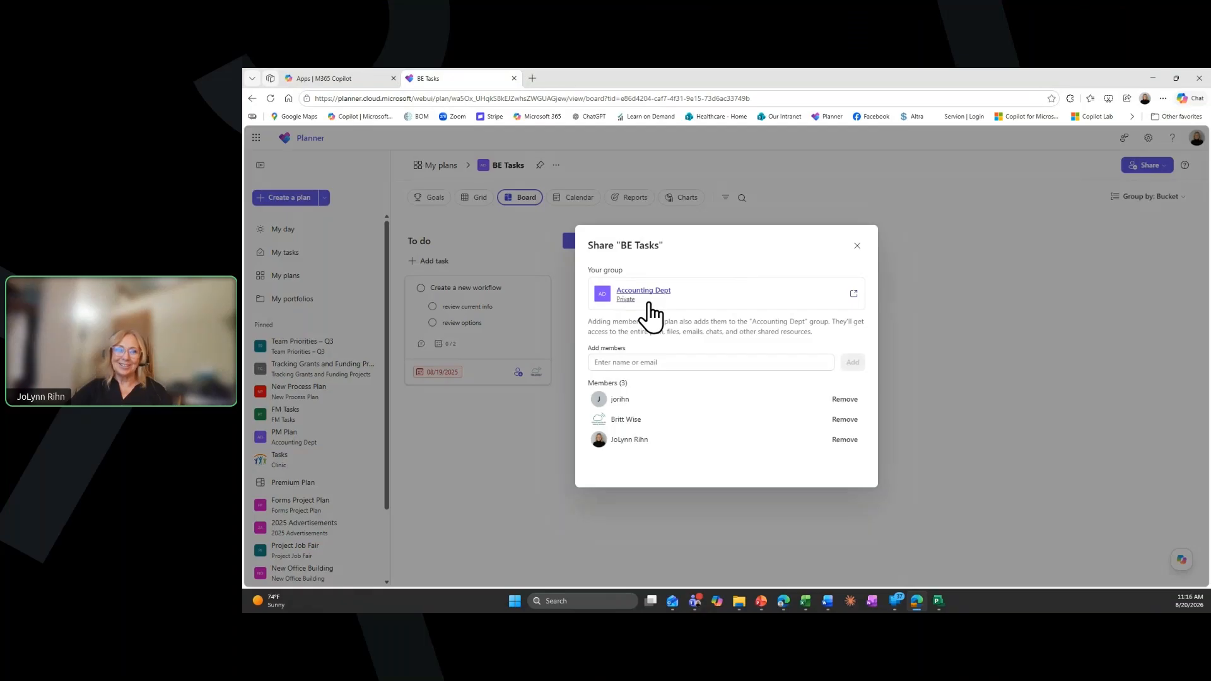
Try searching for a new member to add to the BE Tasks plan, then clear the entry and close the sharing settings
click(637, 361)
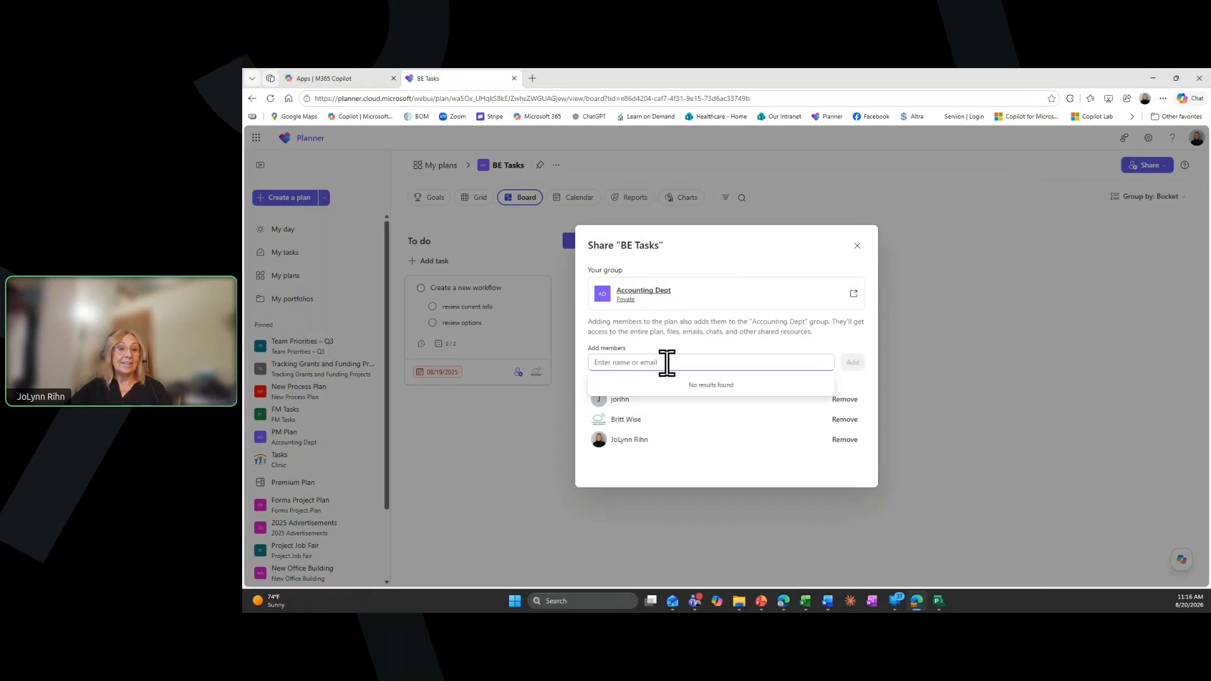
text(ta)
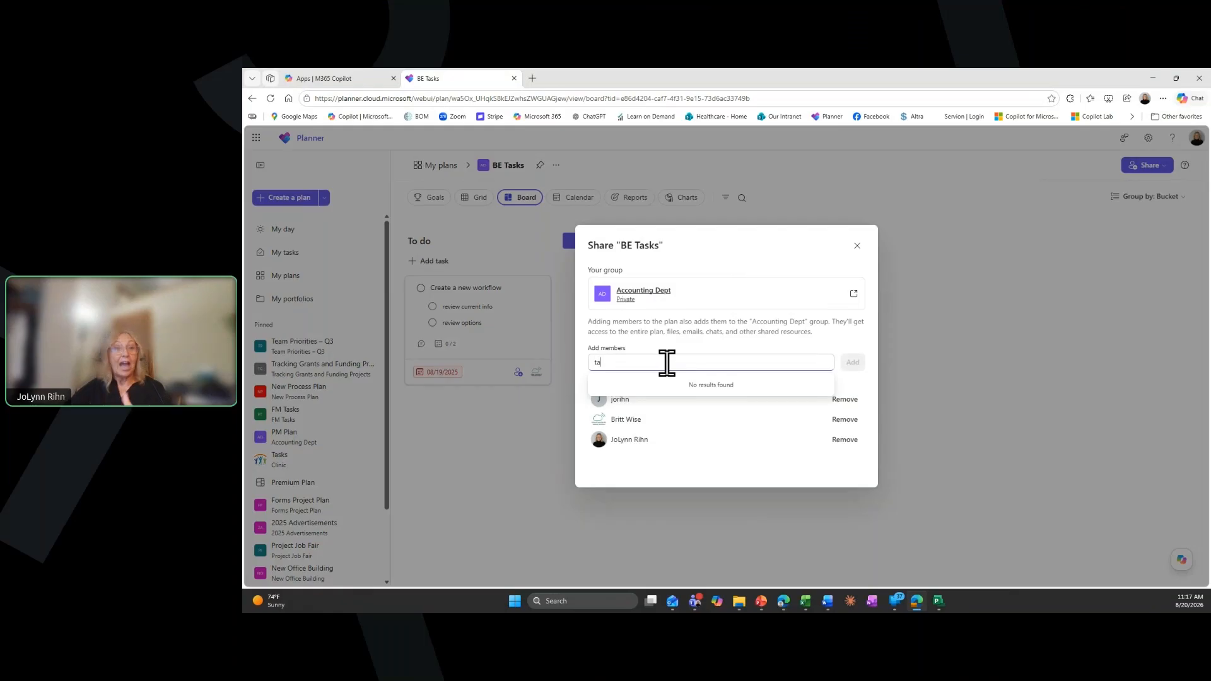
key(BackSpace)
key(BackSpace)
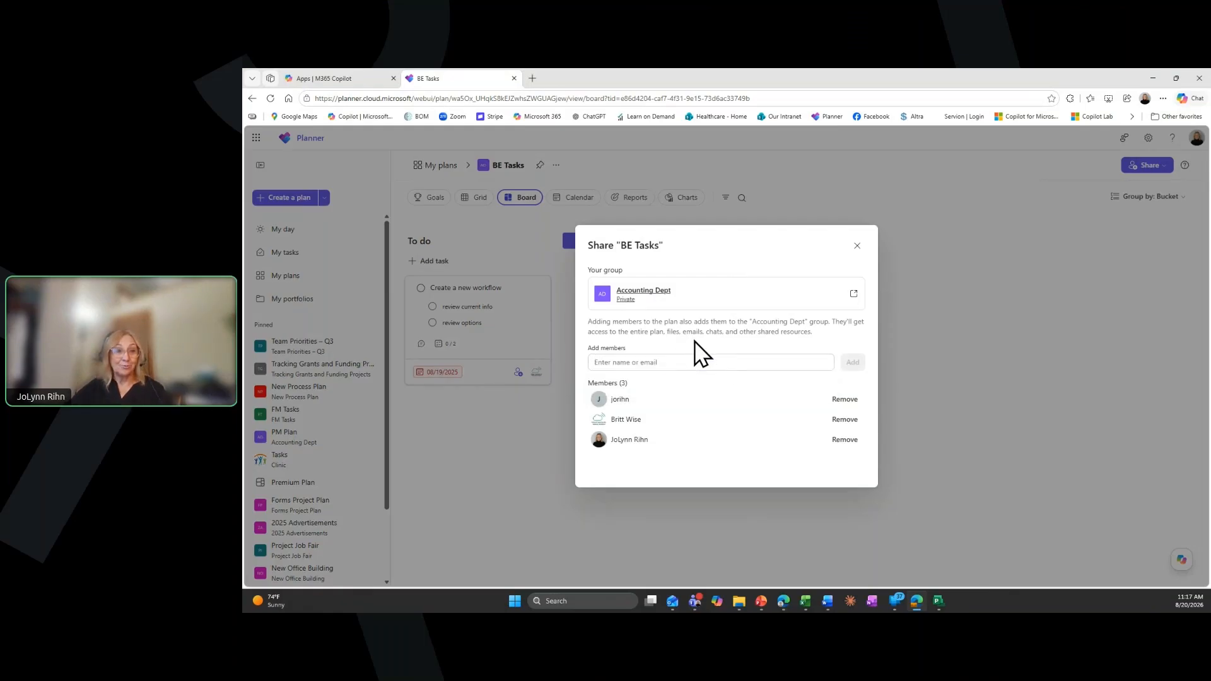
click(858, 246)
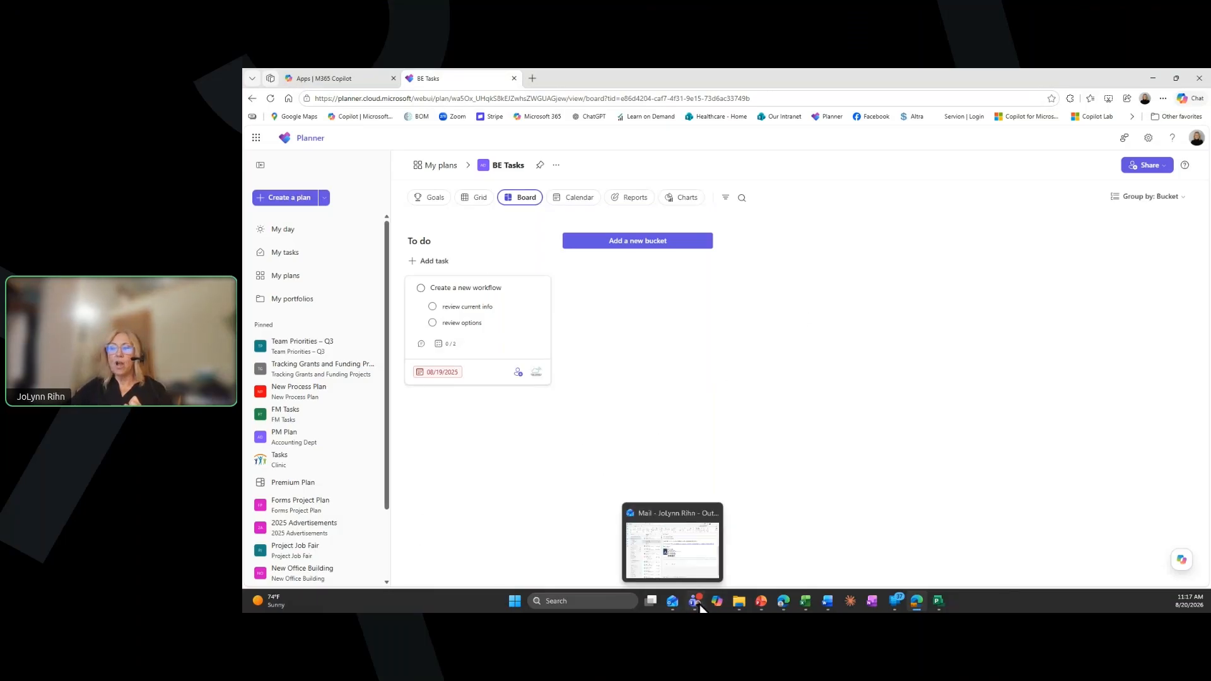
Switch back to Teams, assign the drafted "Contact vendors" task to the suggested team member other than yourself, and add it to the bucket
click(694, 559)
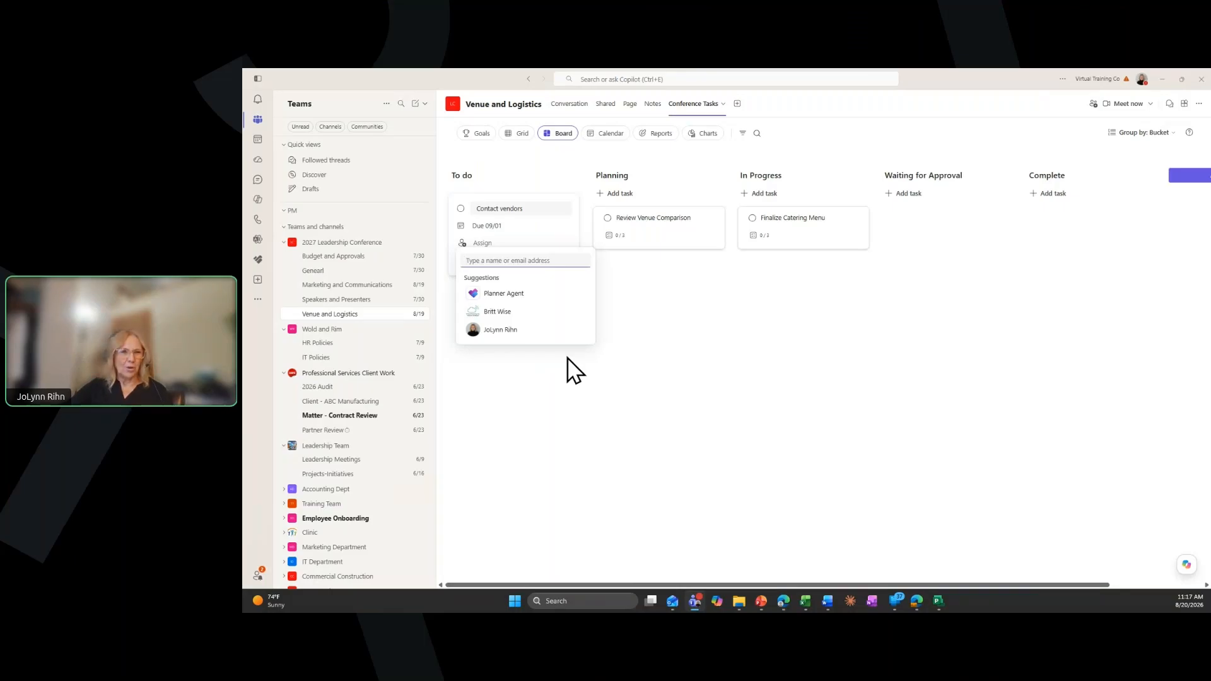
click(509, 312)
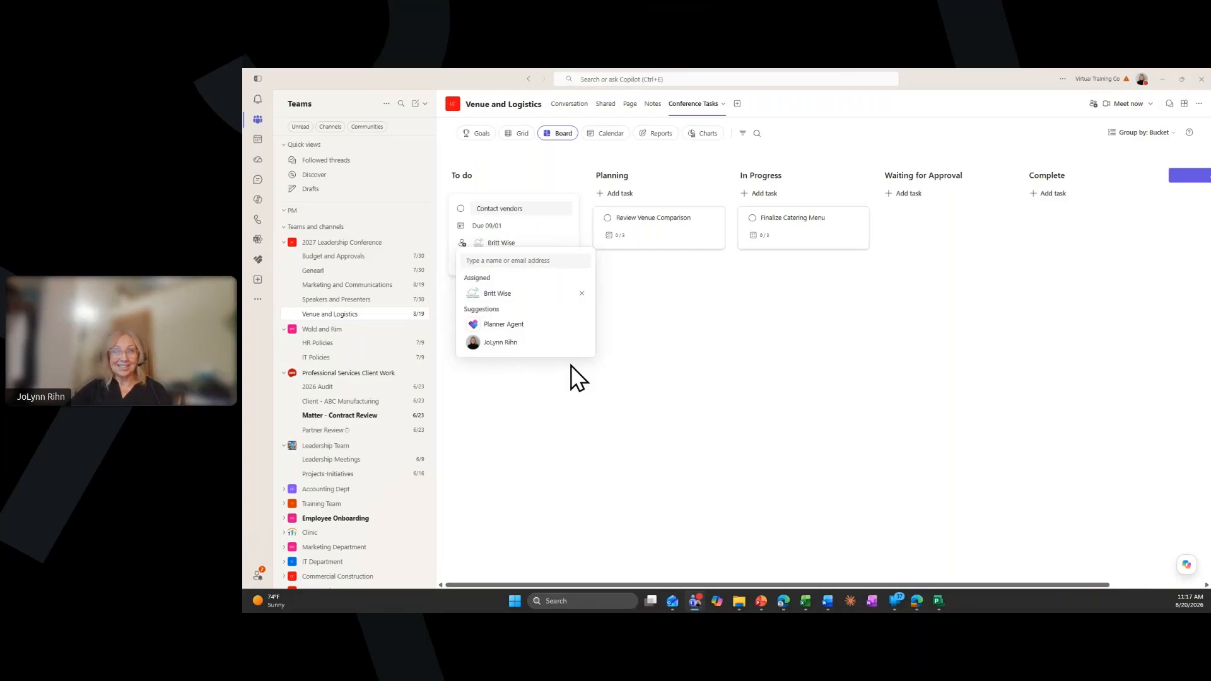
click(556, 231)
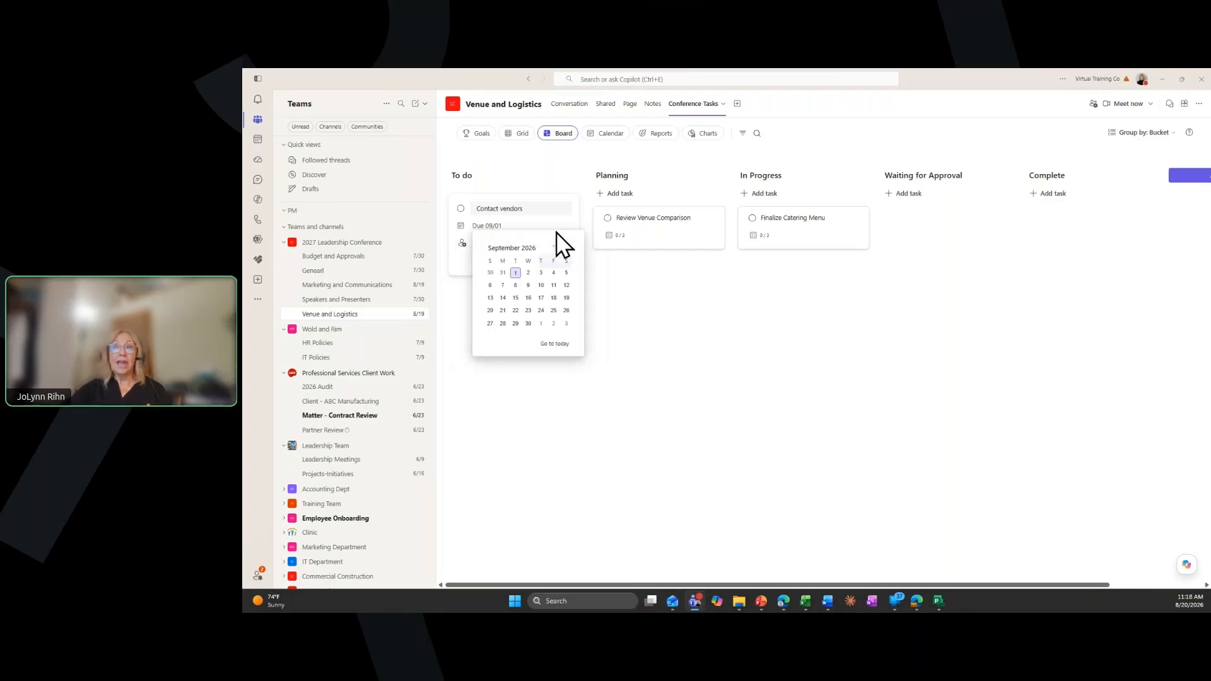
click(463, 278)
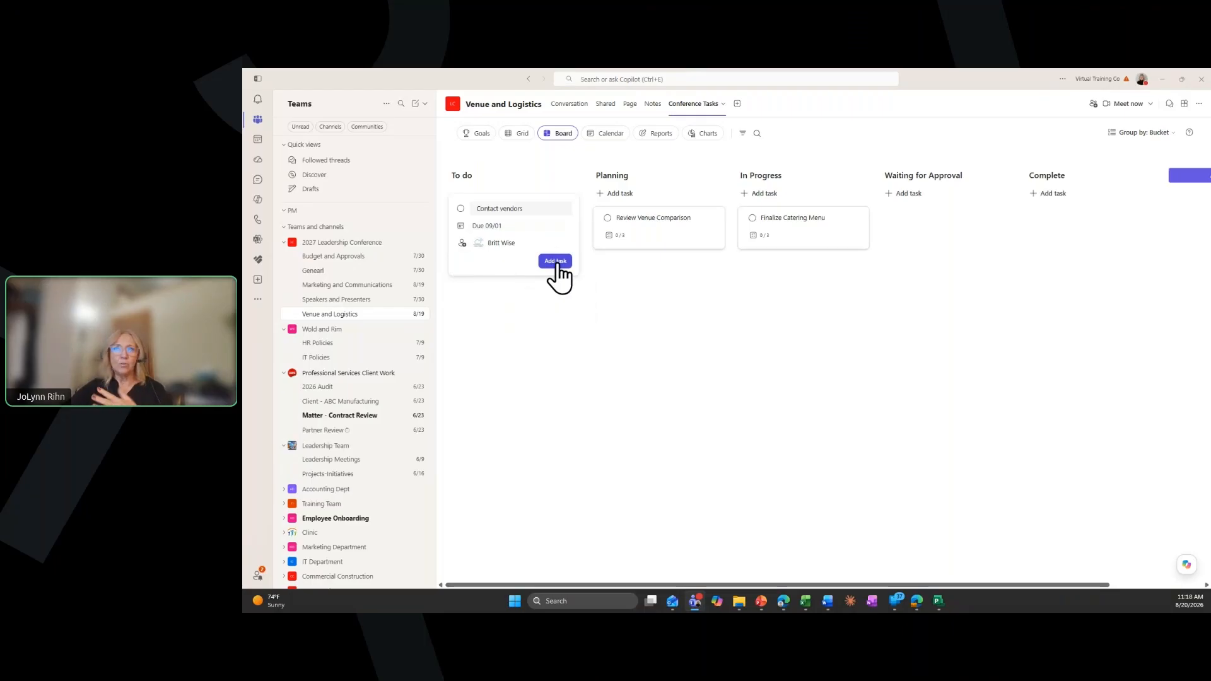
click(558, 263)
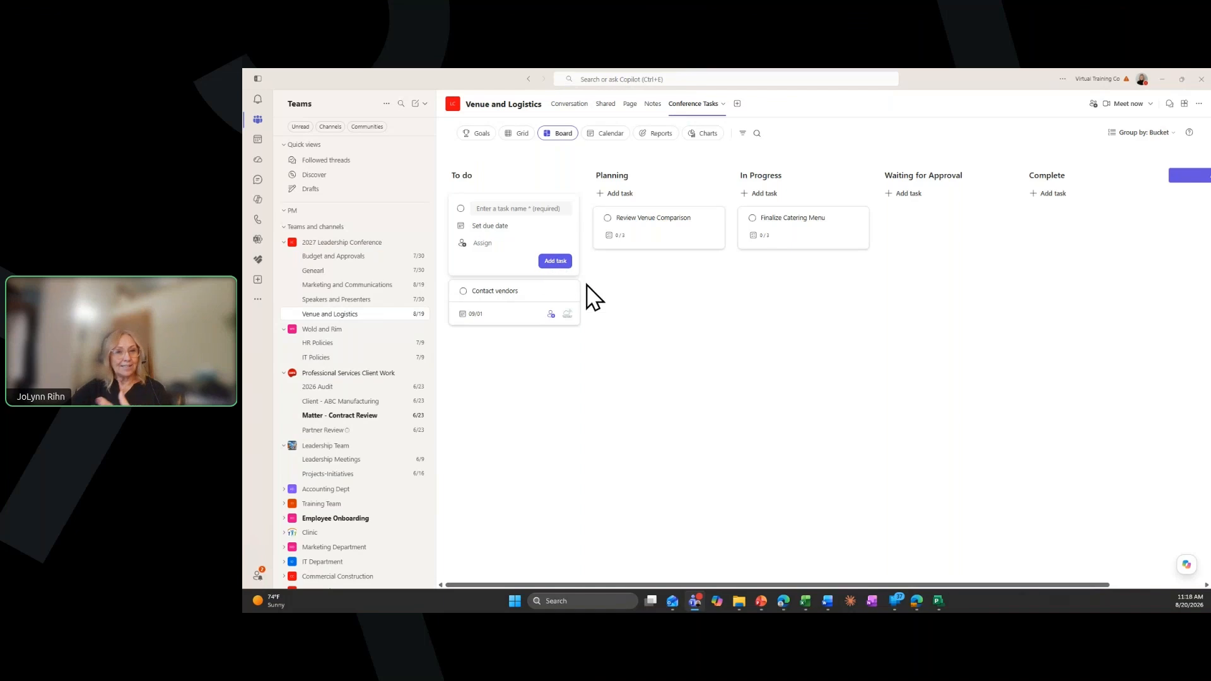
Open the "Contact vendors" task, rename the pink label "Accounting" and apply it to the task
click(491, 292)
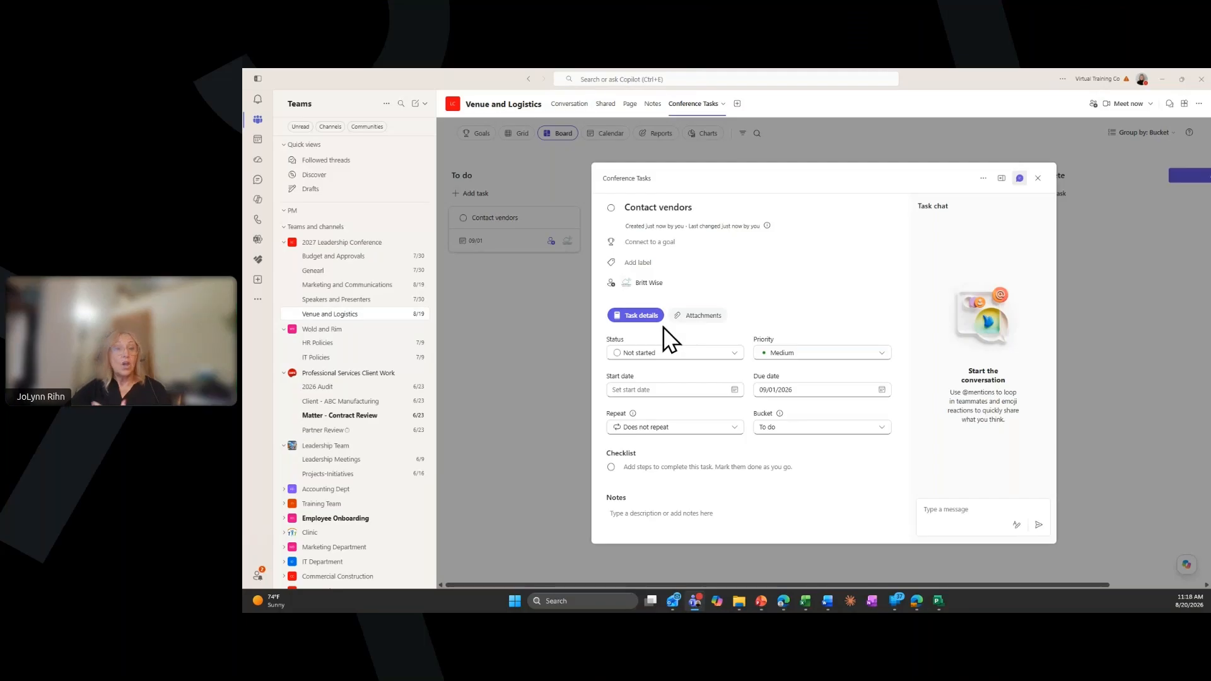
click(654, 264)
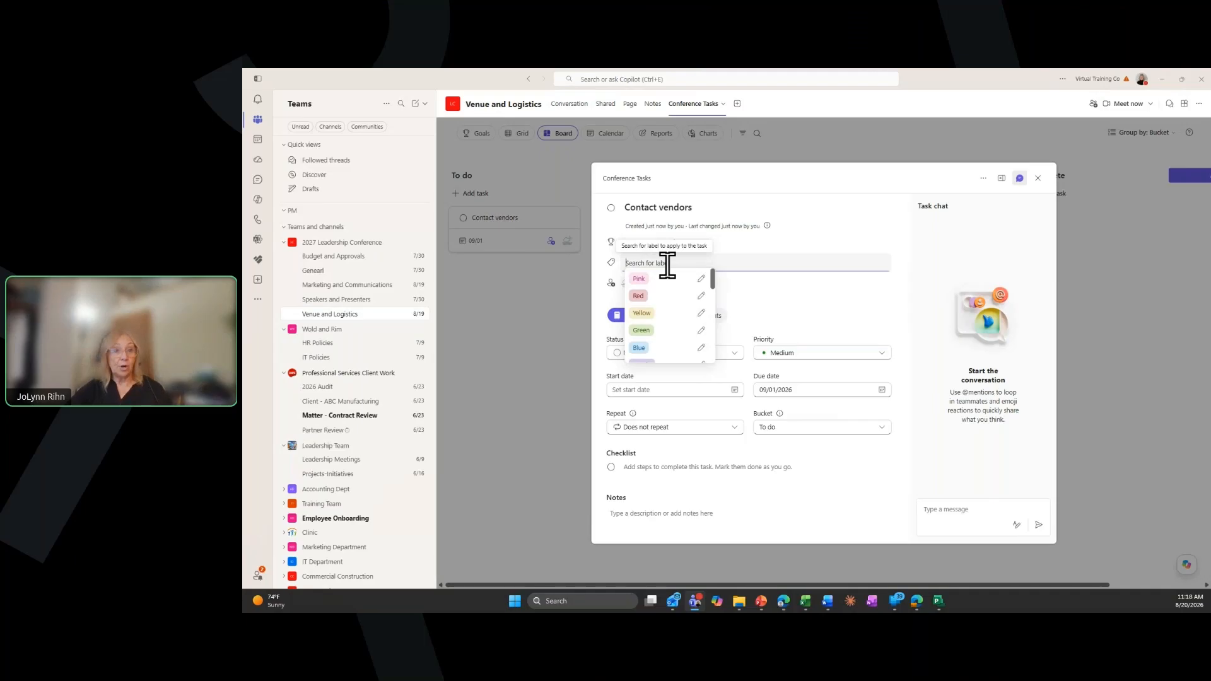
click(700, 280)
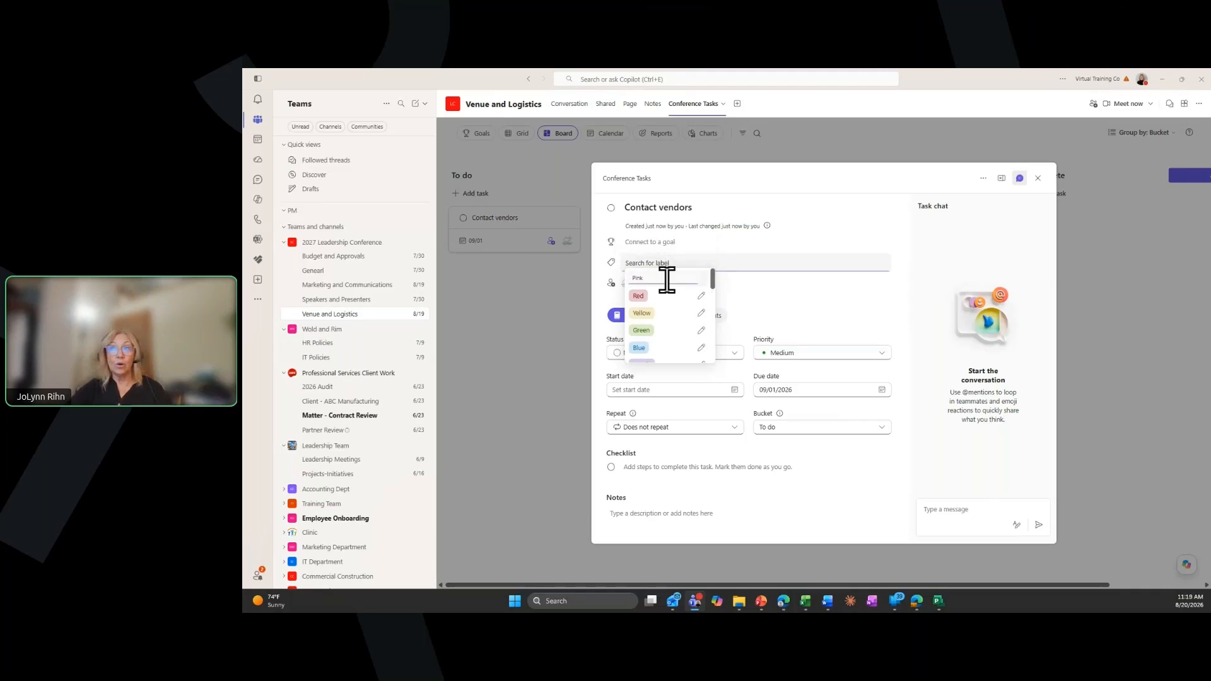
text(Accounting)
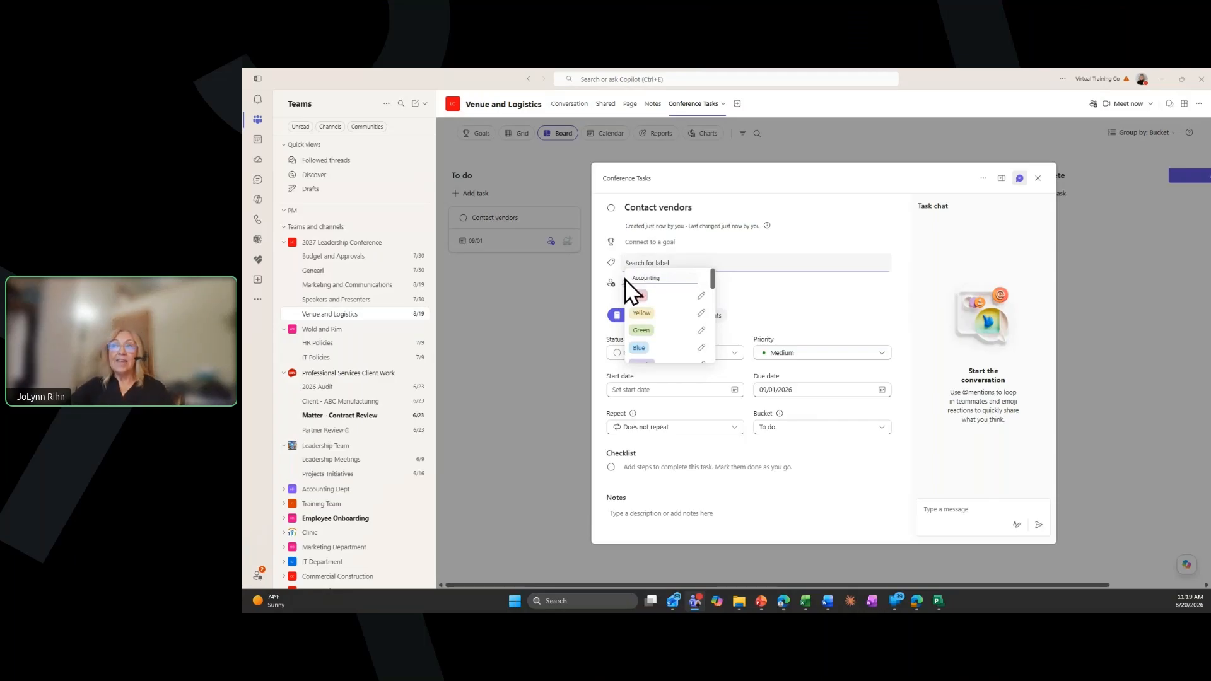
key(Return)
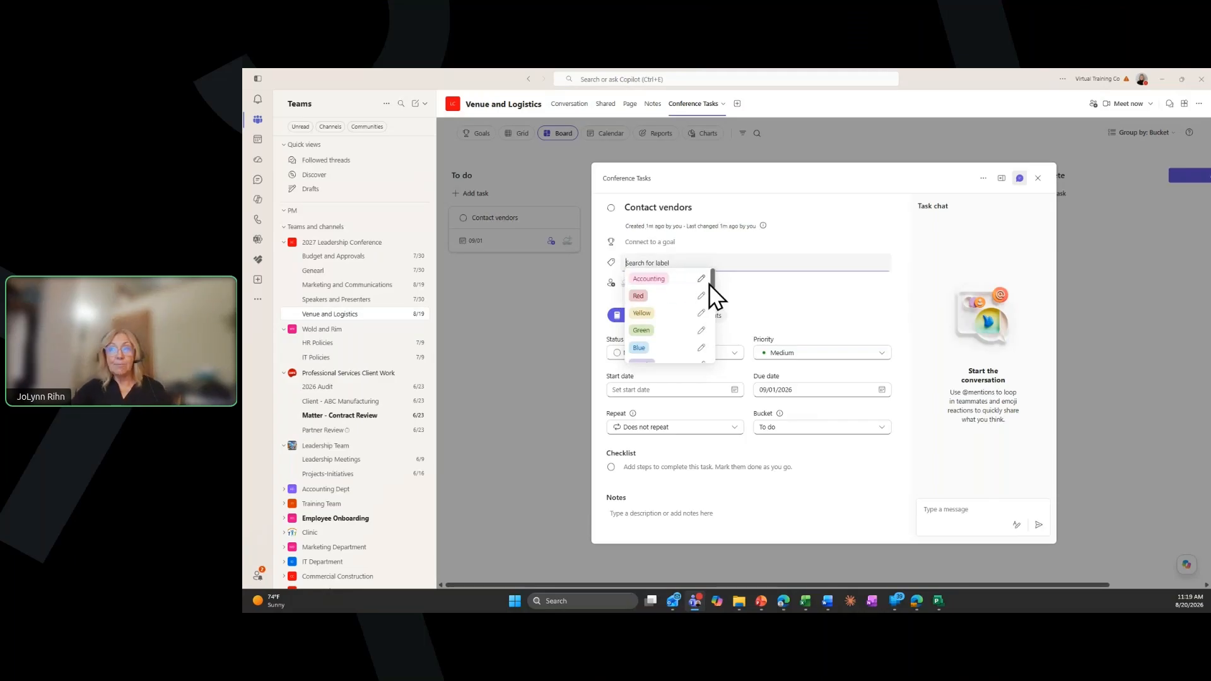
click(661, 285)
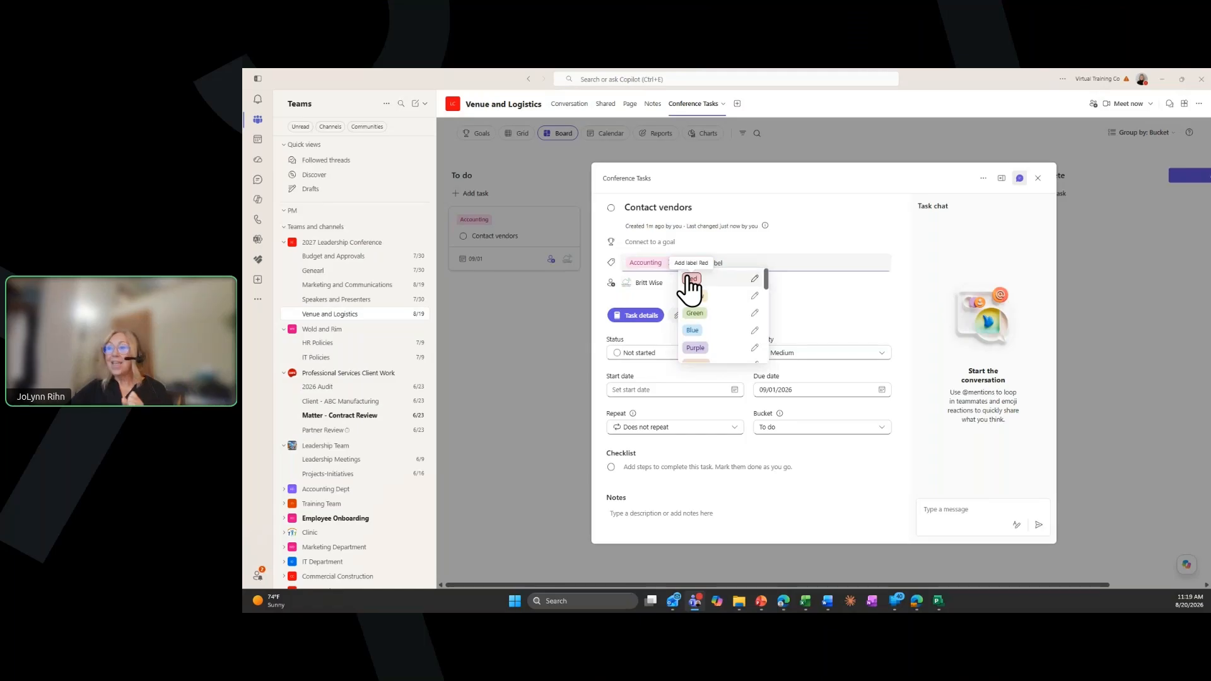
click(803, 285)
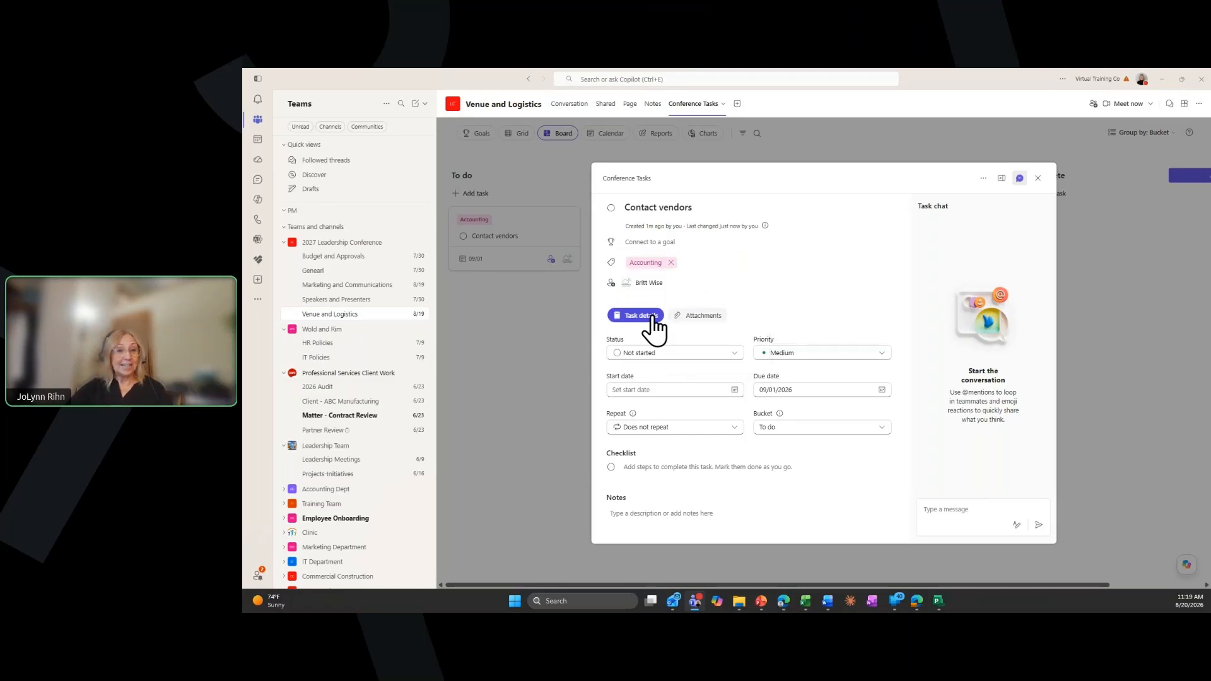
Check the task's attachment area, then set its status to In progress and its priority to Important
click(700, 316)
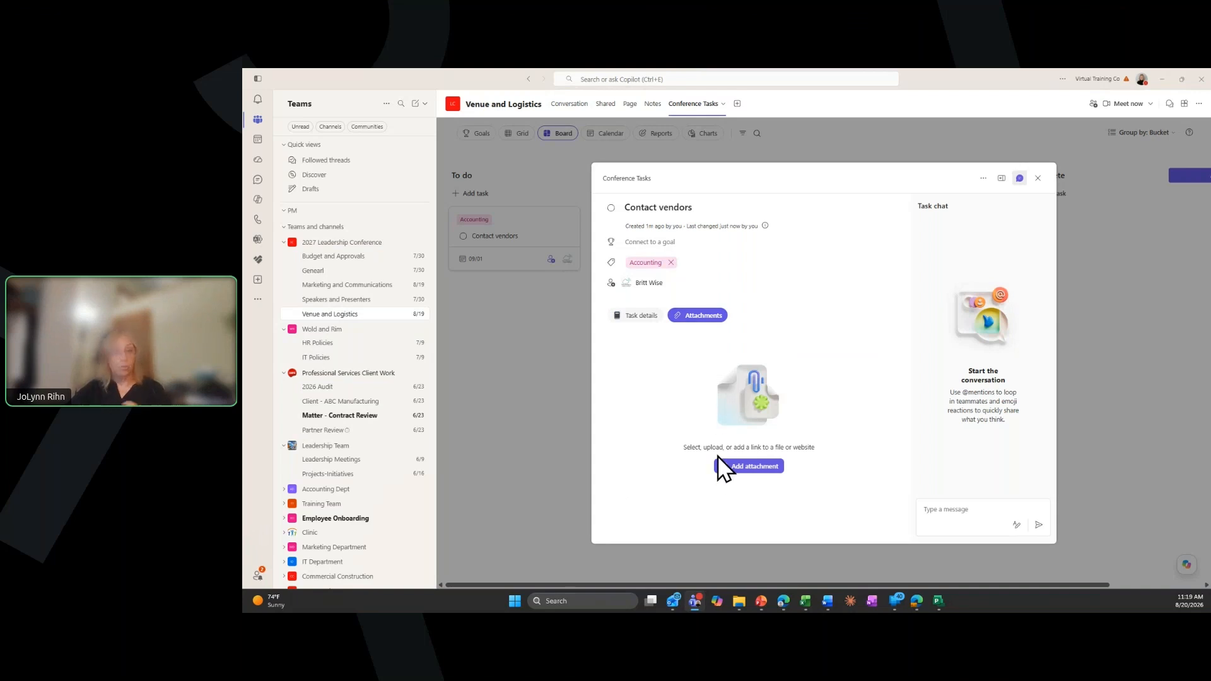
click(642, 317)
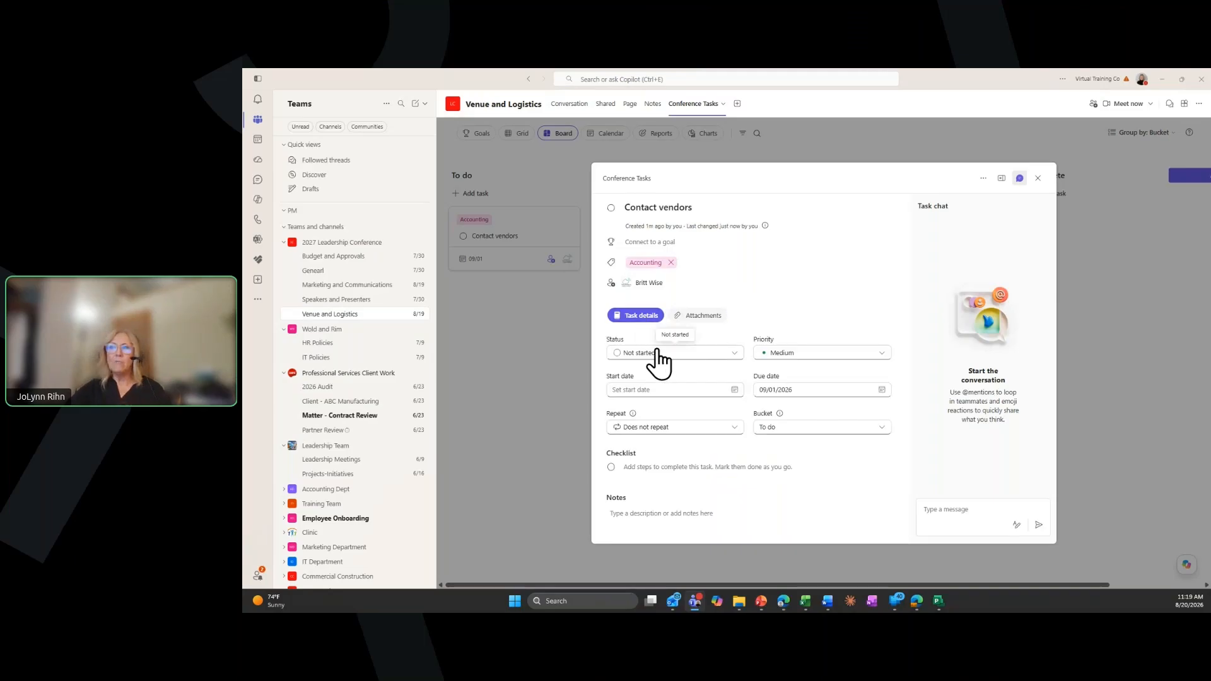
click(659, 362)
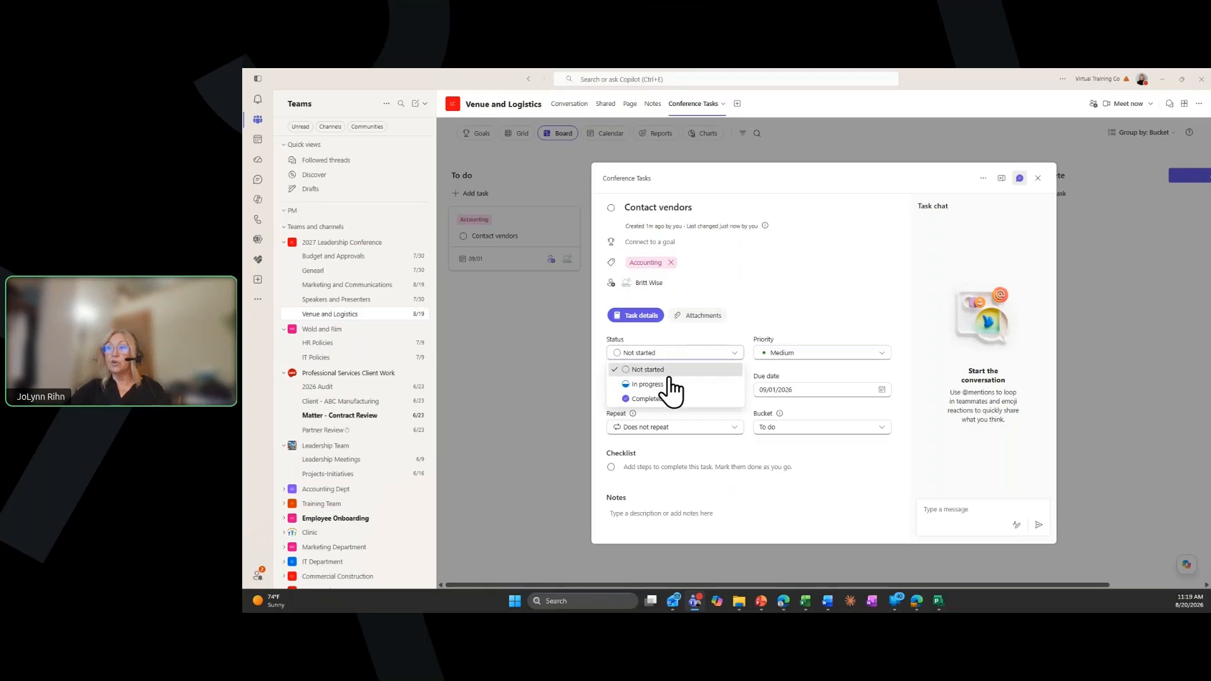
click(669, 384)
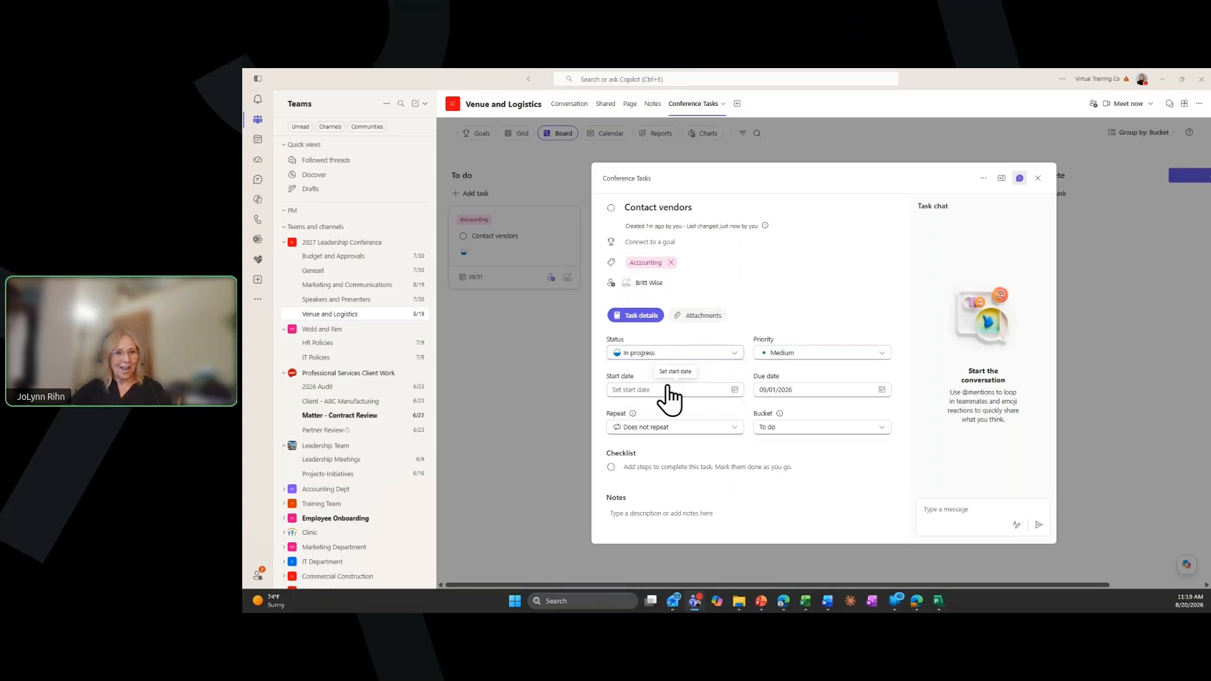
click(785, 355)
click(792, 385)
Set the task's start date to 08/19/2026 and move it to the Planning bucket
click(697, 398)
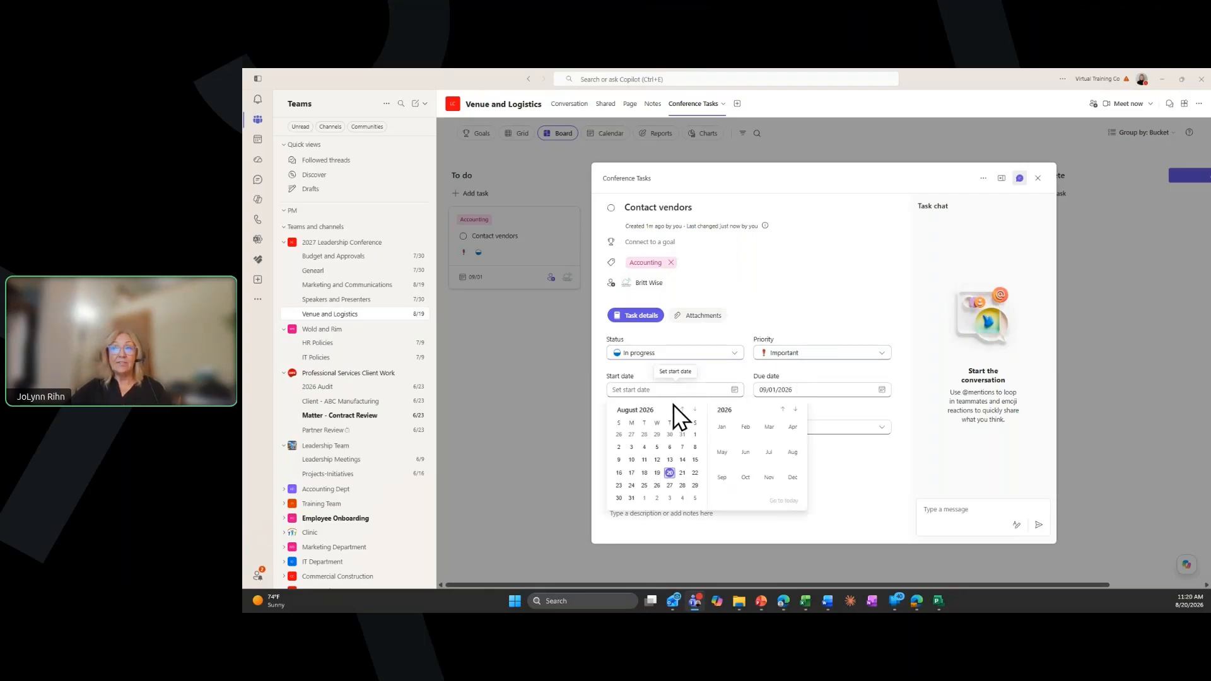
click(657, 475)
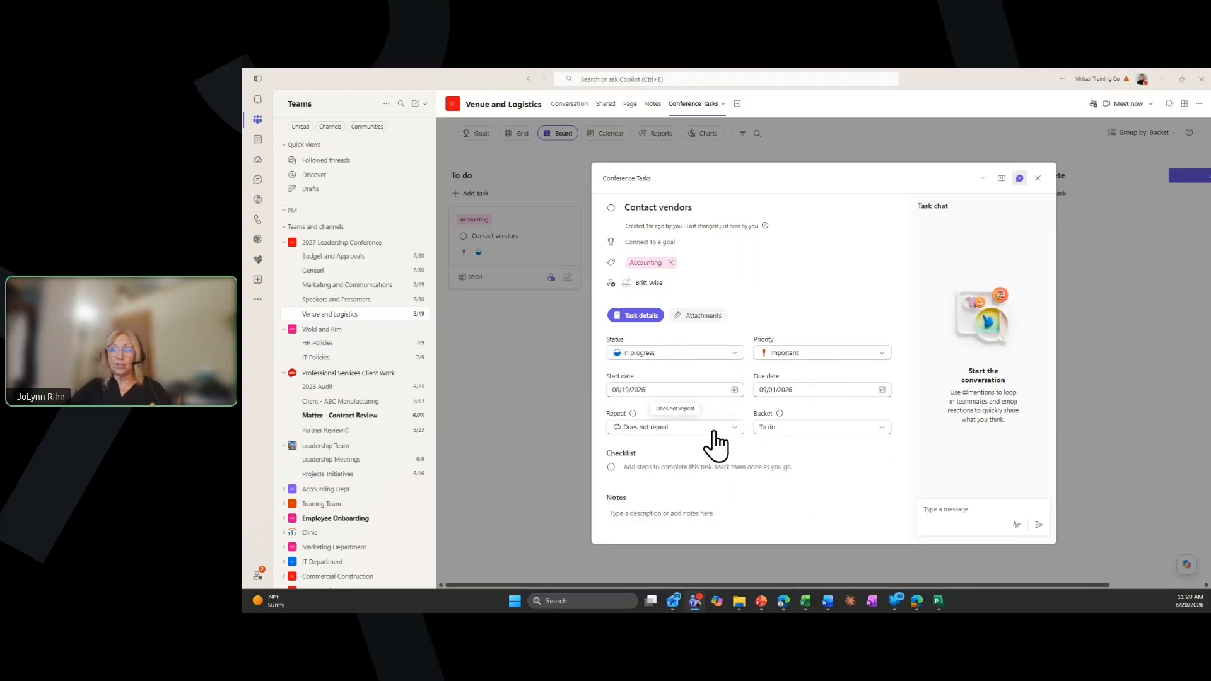
click(788, 428)
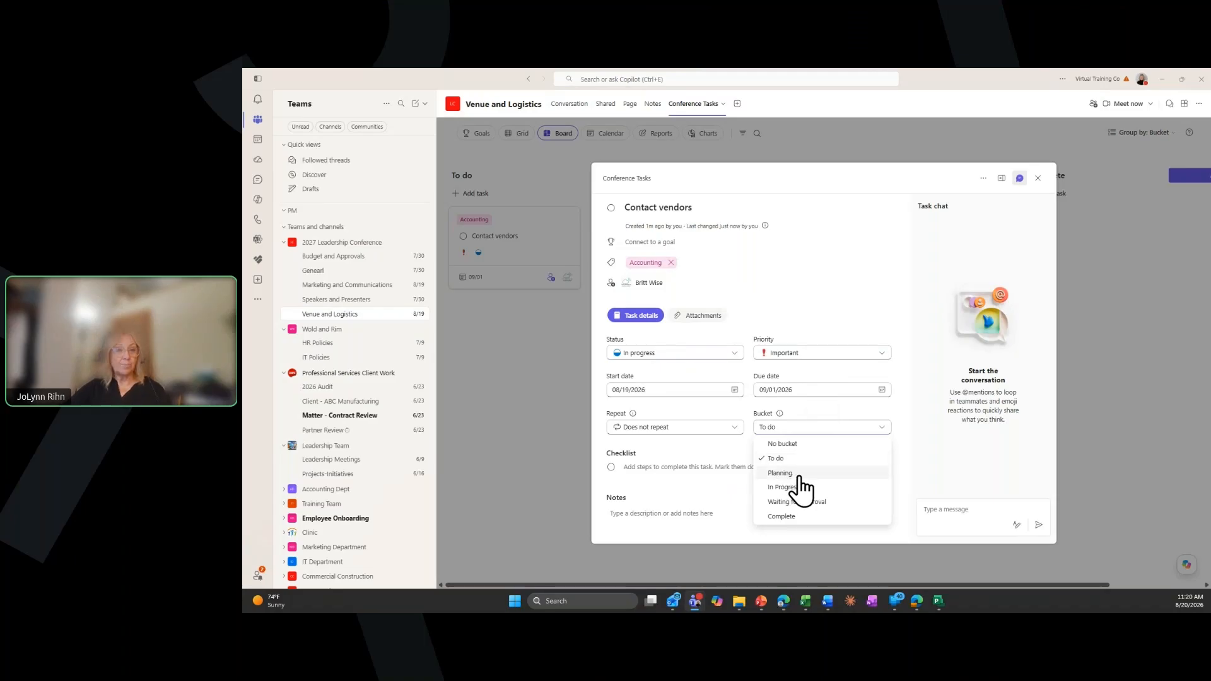
click(800, 474)
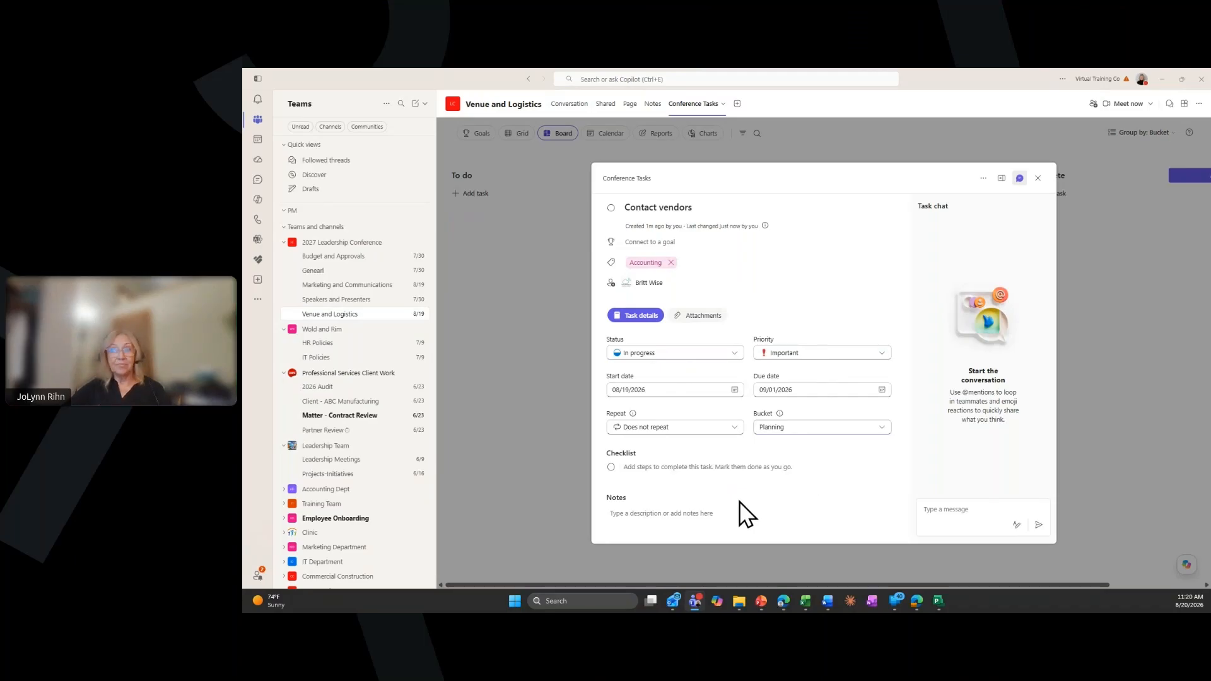
Add the checklist items "Look over current list" and "confirm with accounting" to the task and close it
click(642, 467)
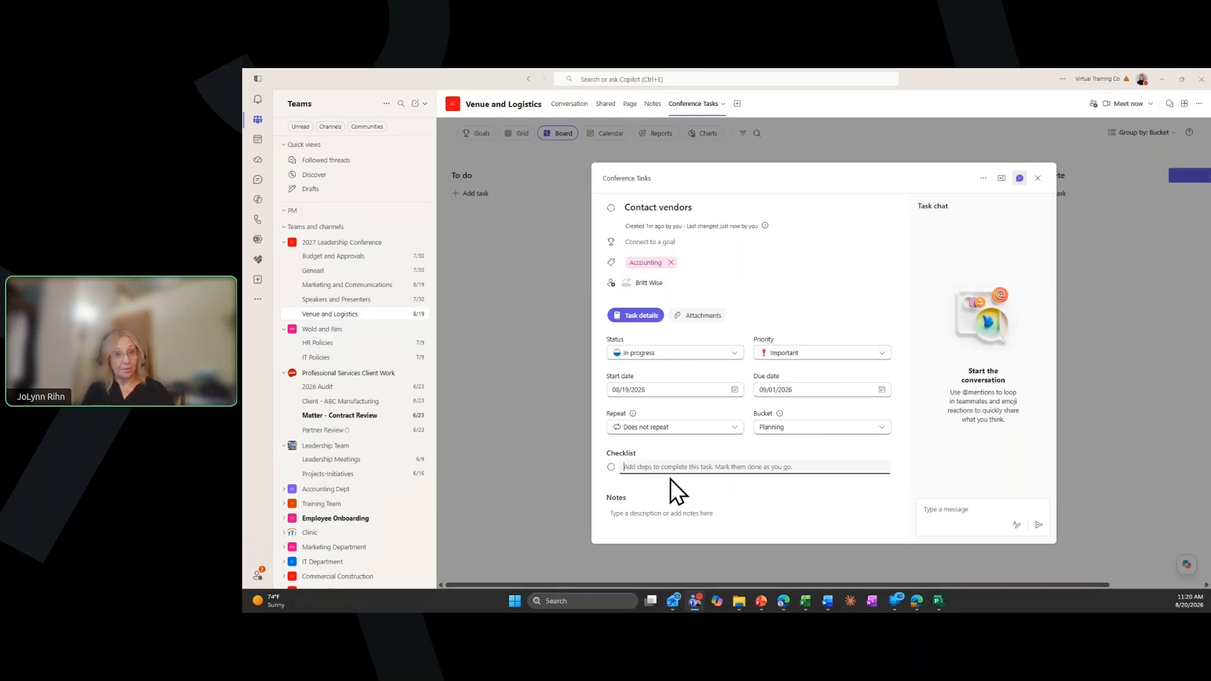
text(Look over c)
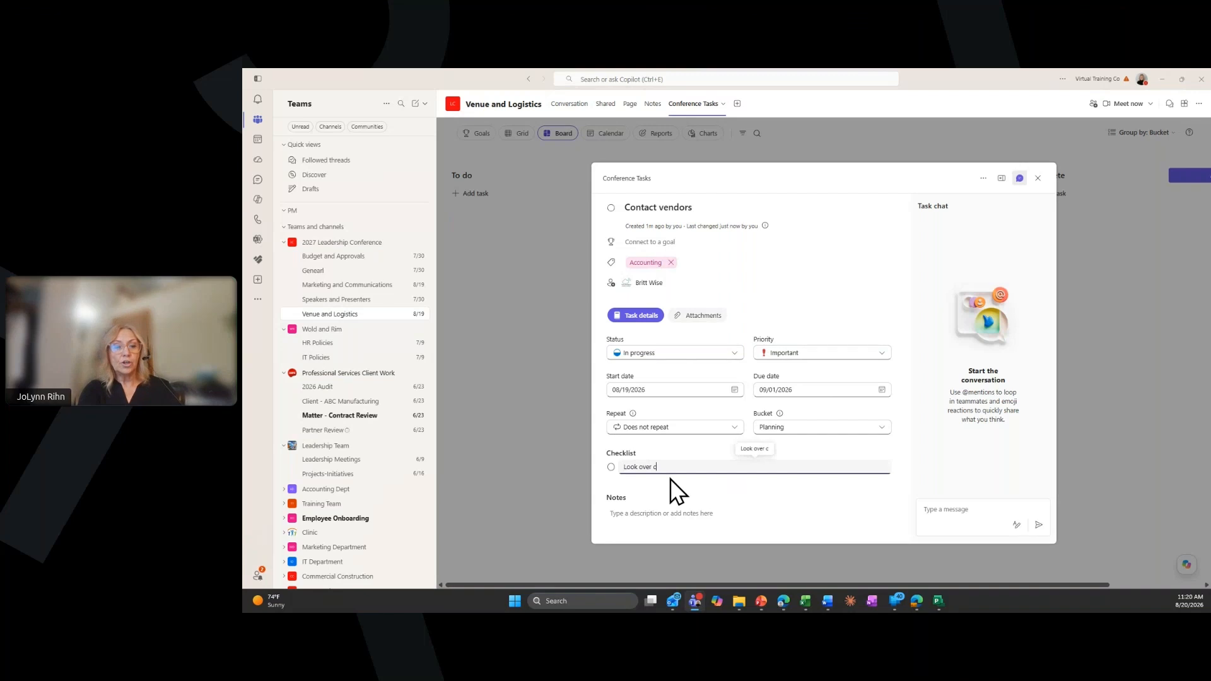
text(urrent list)
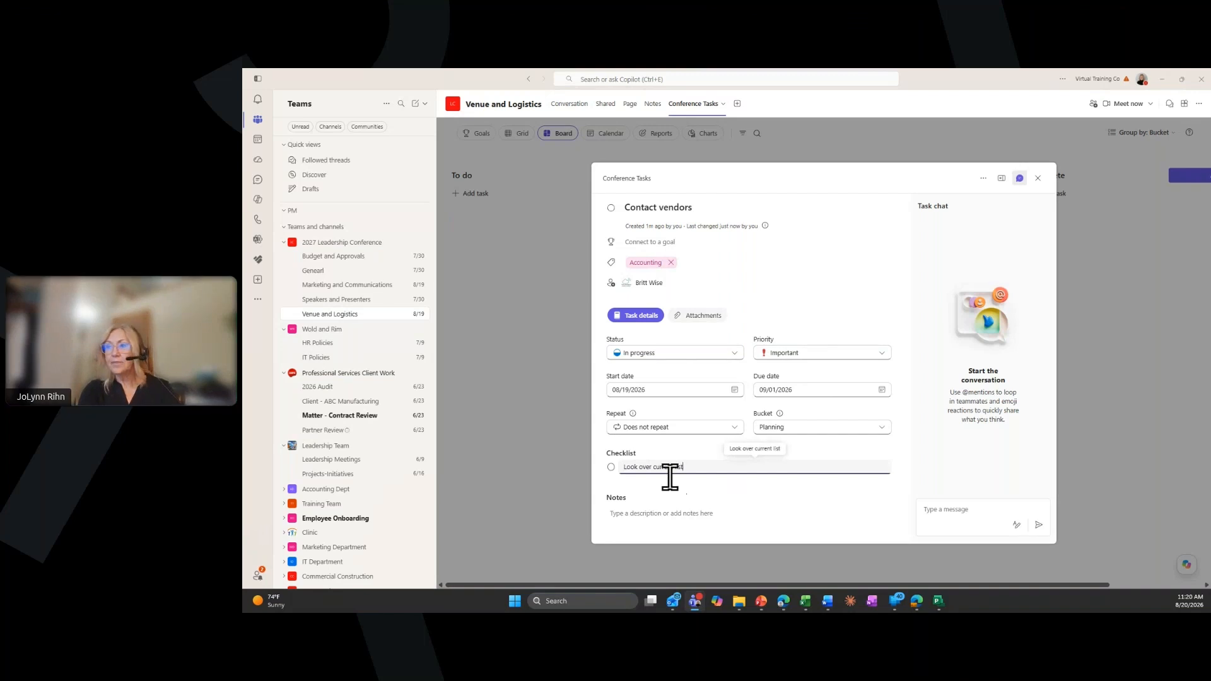
key(Return)
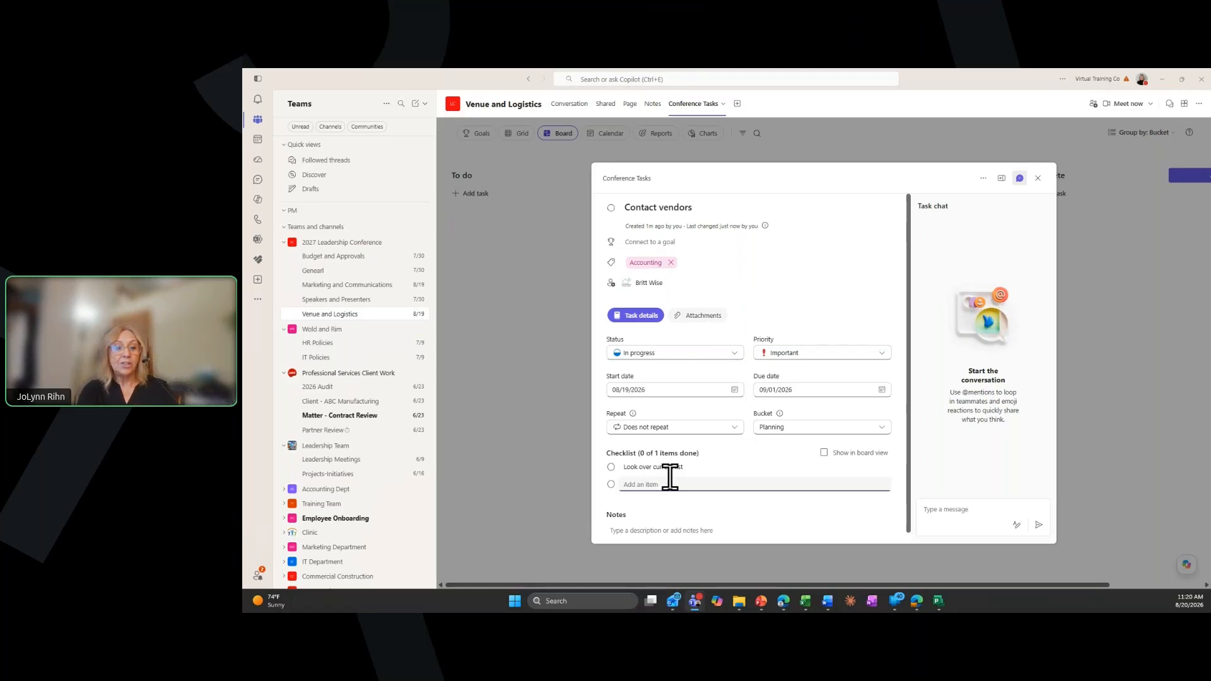
text(confirm with accounting)
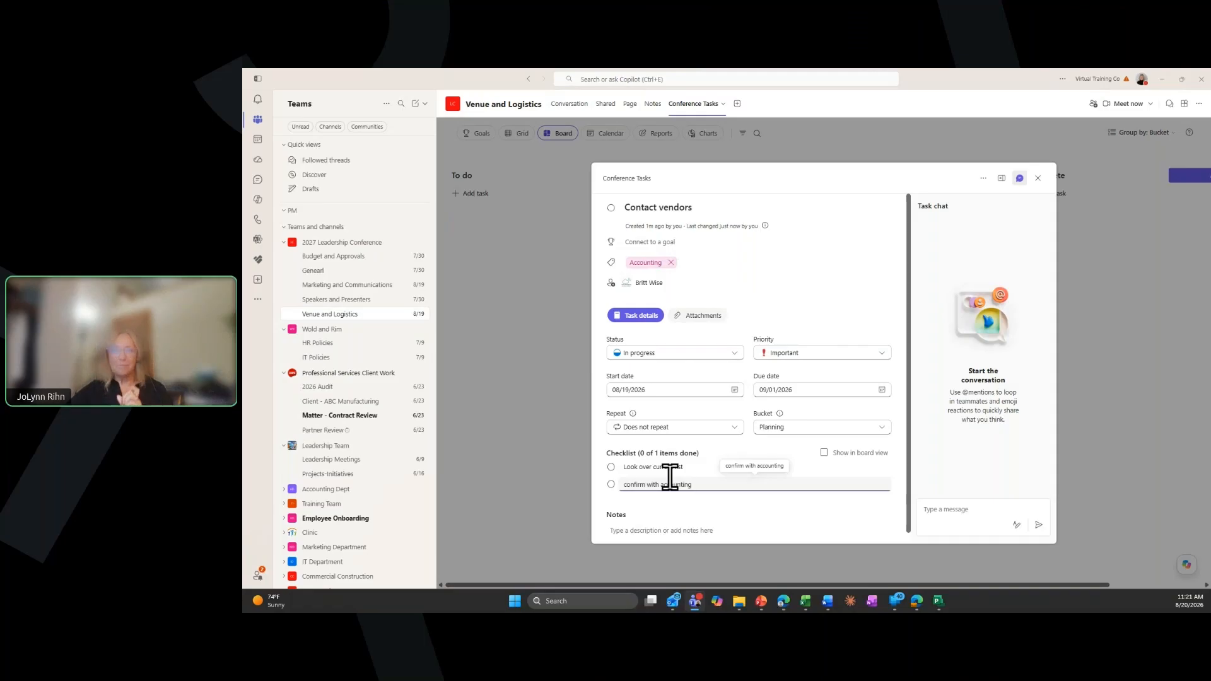
key(Return)
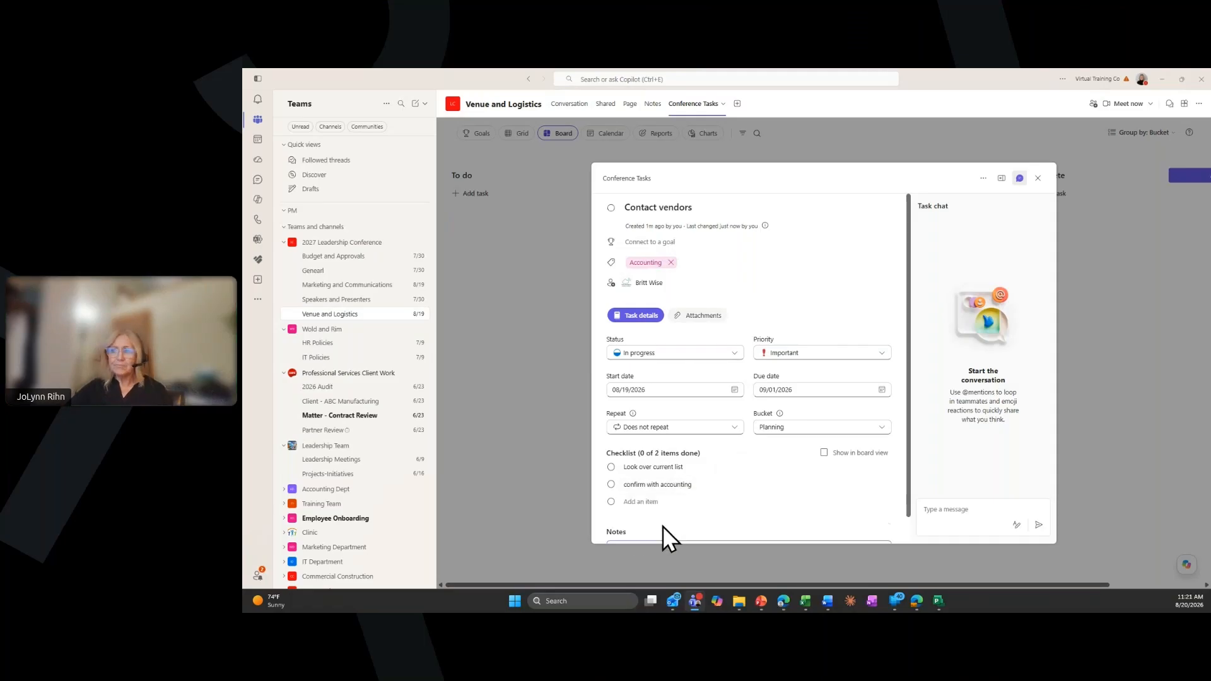
scroll(646, 528, down, 1)
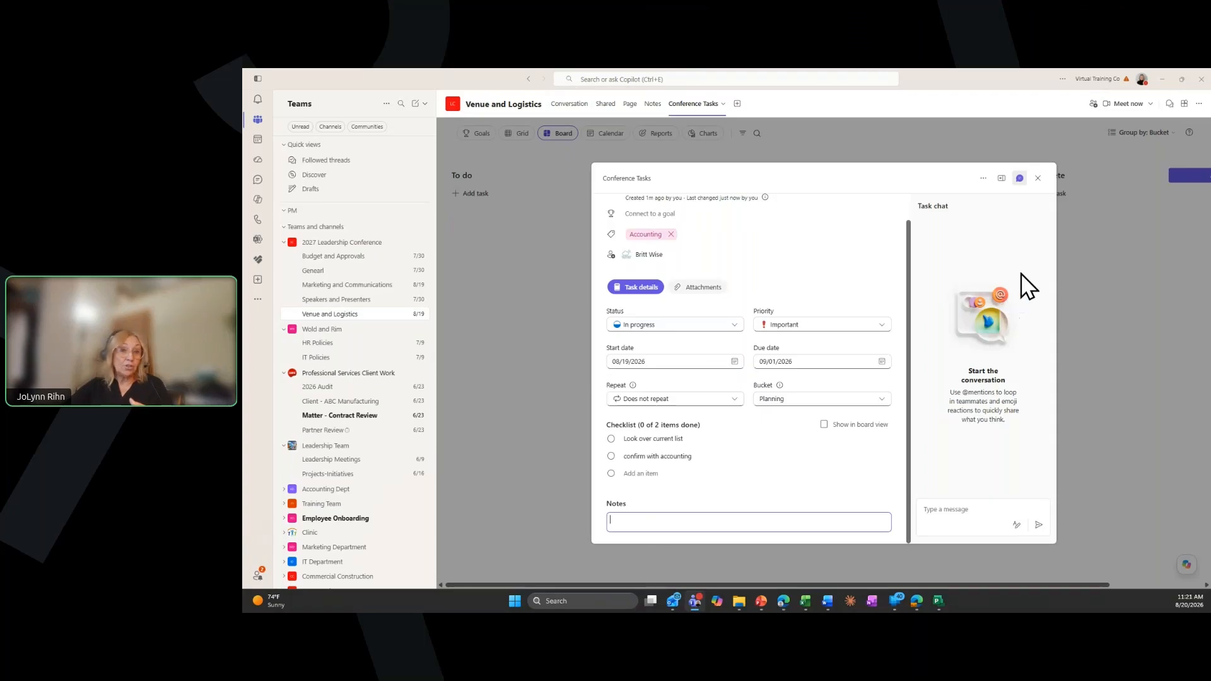
click(1039, 180)
click(1039, 179)
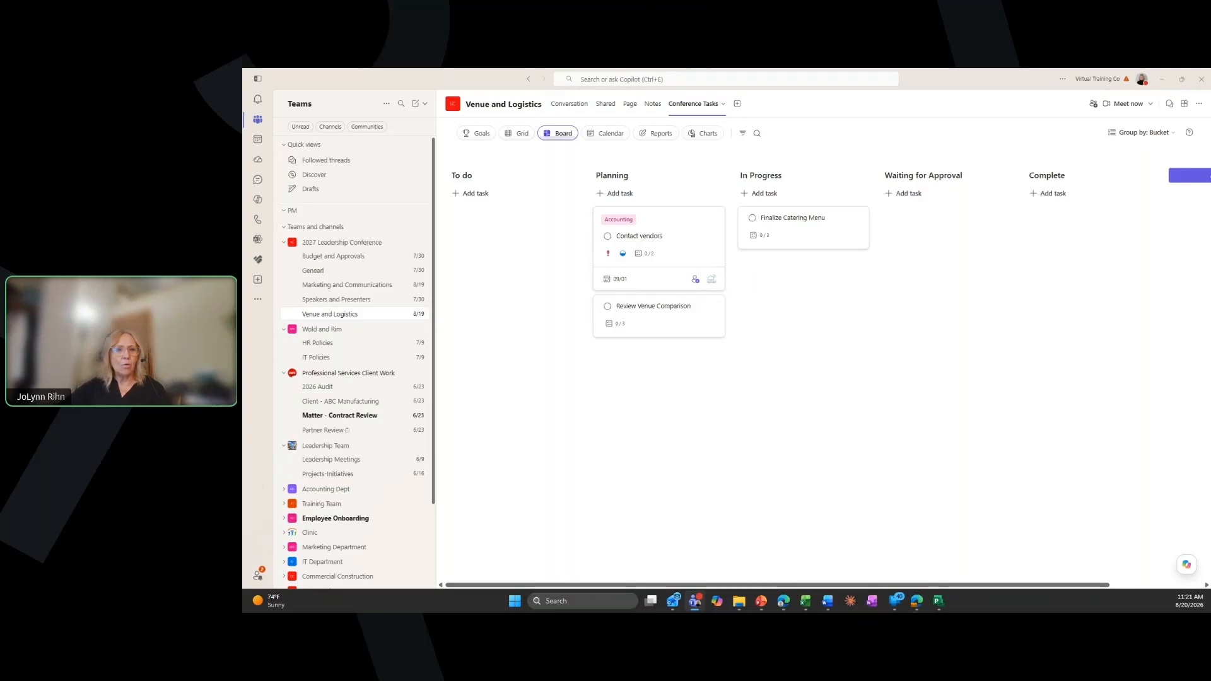
Switch to Outlook and open the newest "You've been assigned a task" message in the assignee's inbox
drag(243, 126, 650, 75)
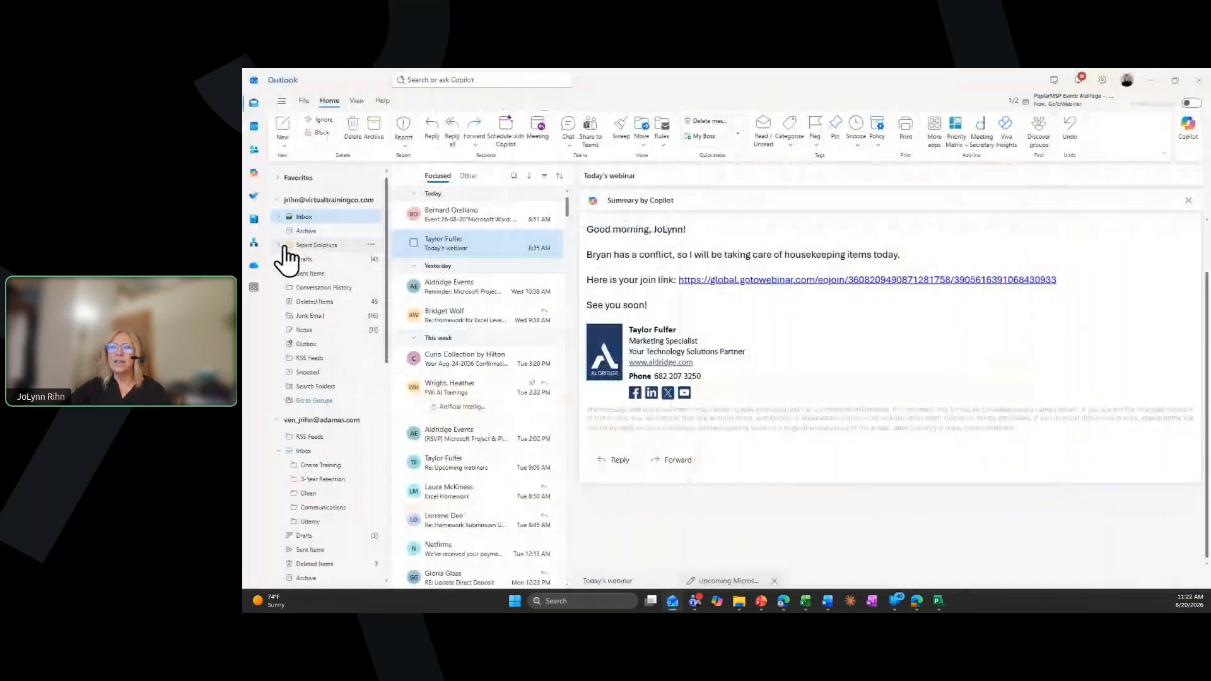
click(309, 201)
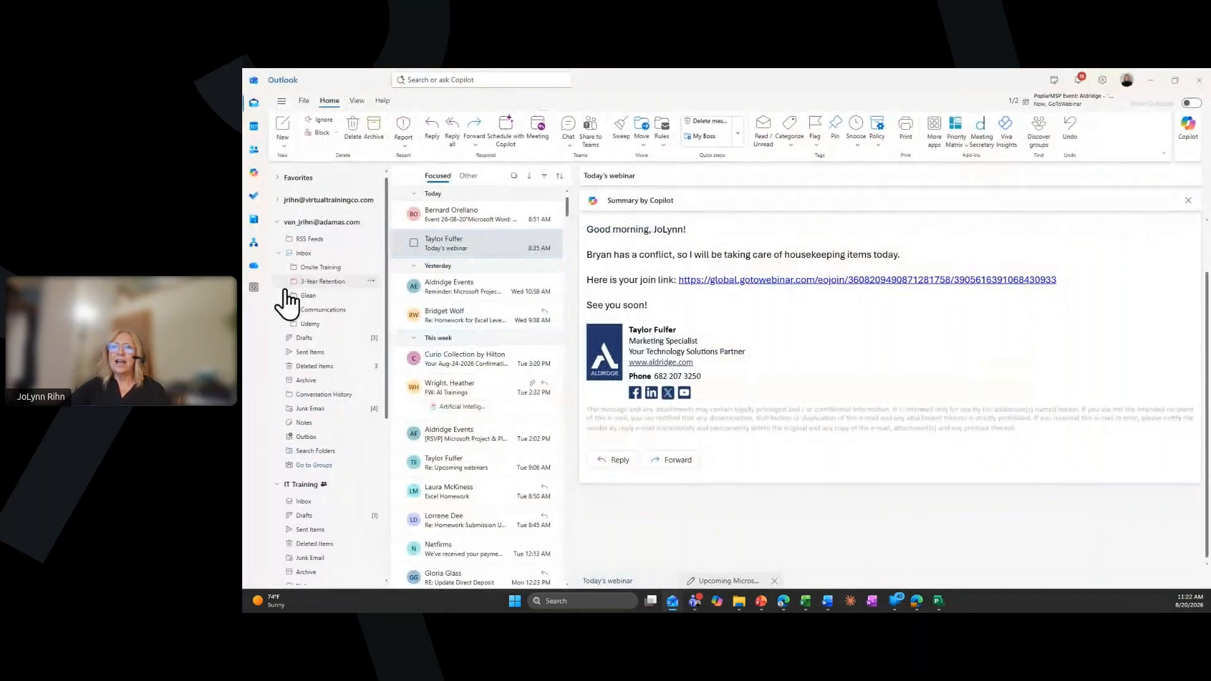
click(278, 393)
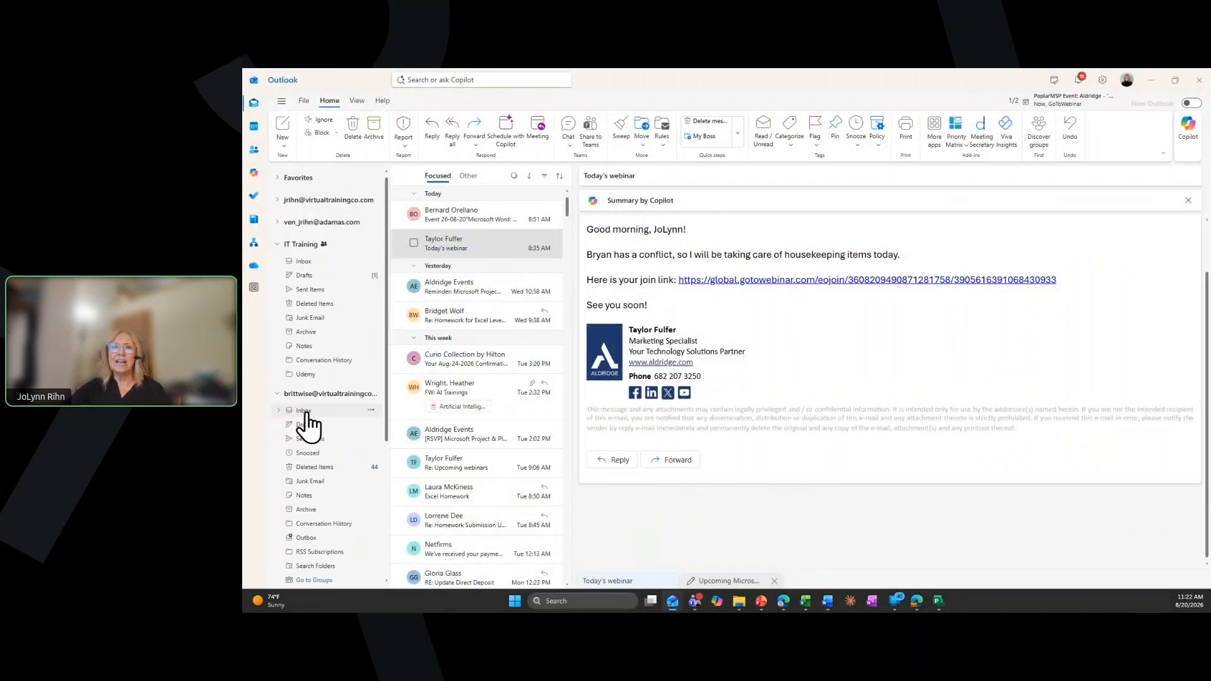
click(305, 410)
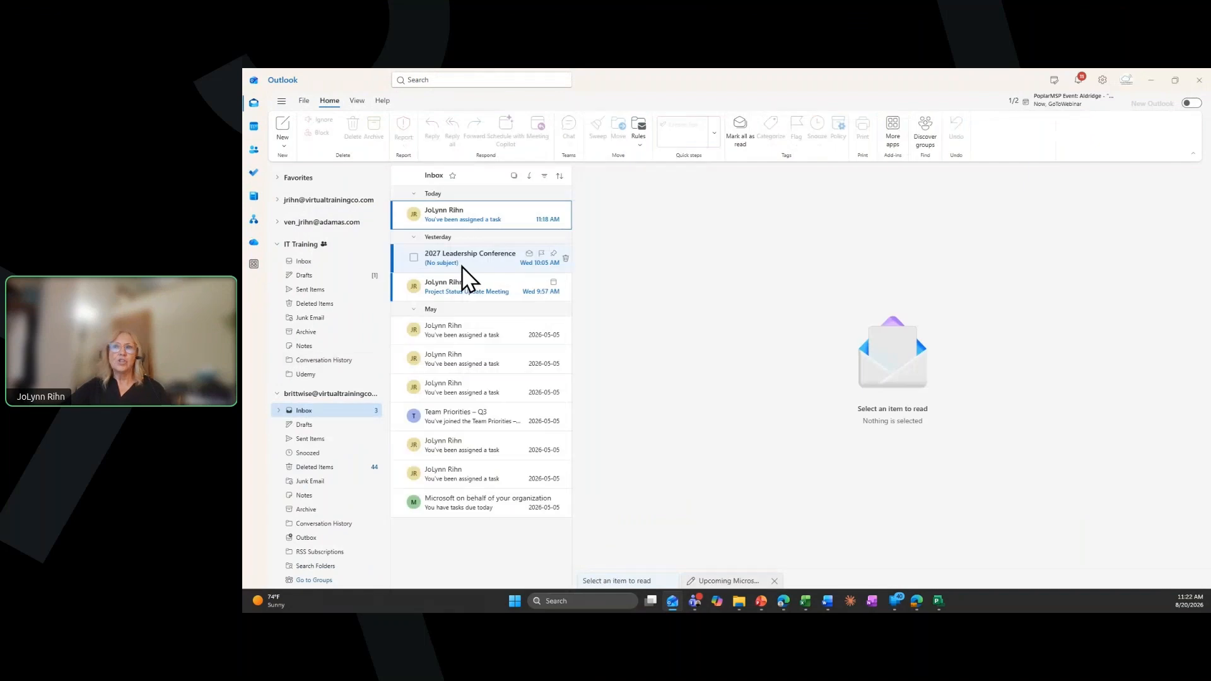
click(455, 216)
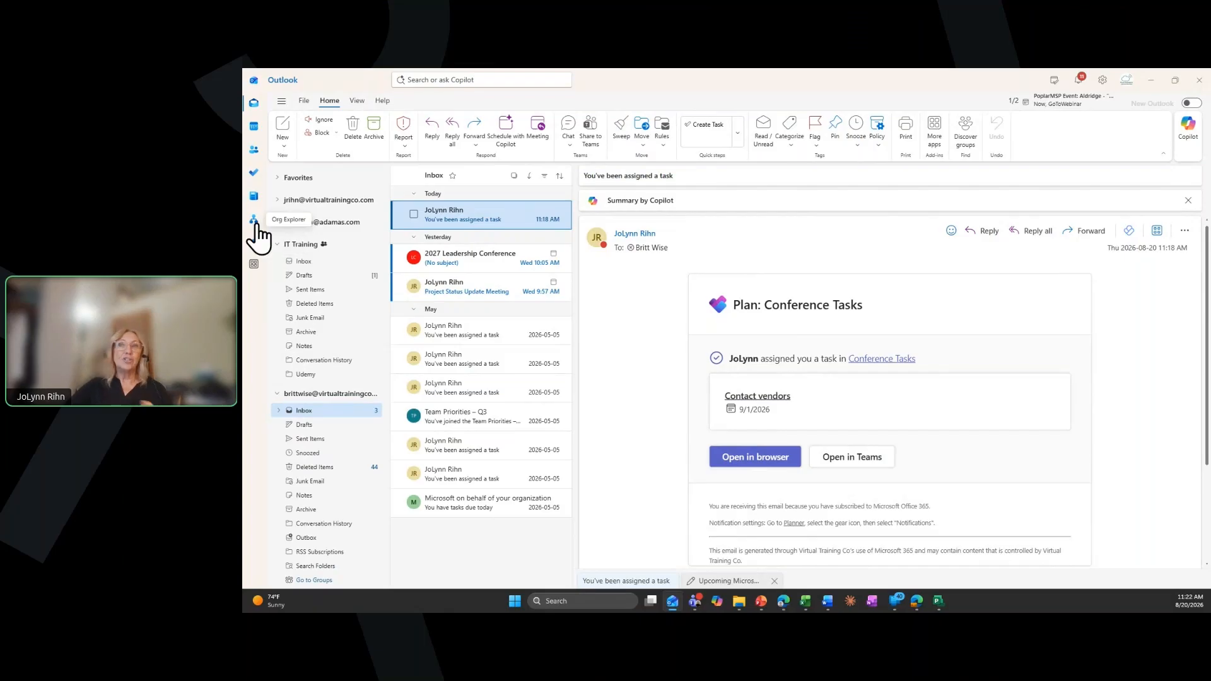
Go to the To Do tasks and display the Assigned to me tasks in List view
click(253, 177)
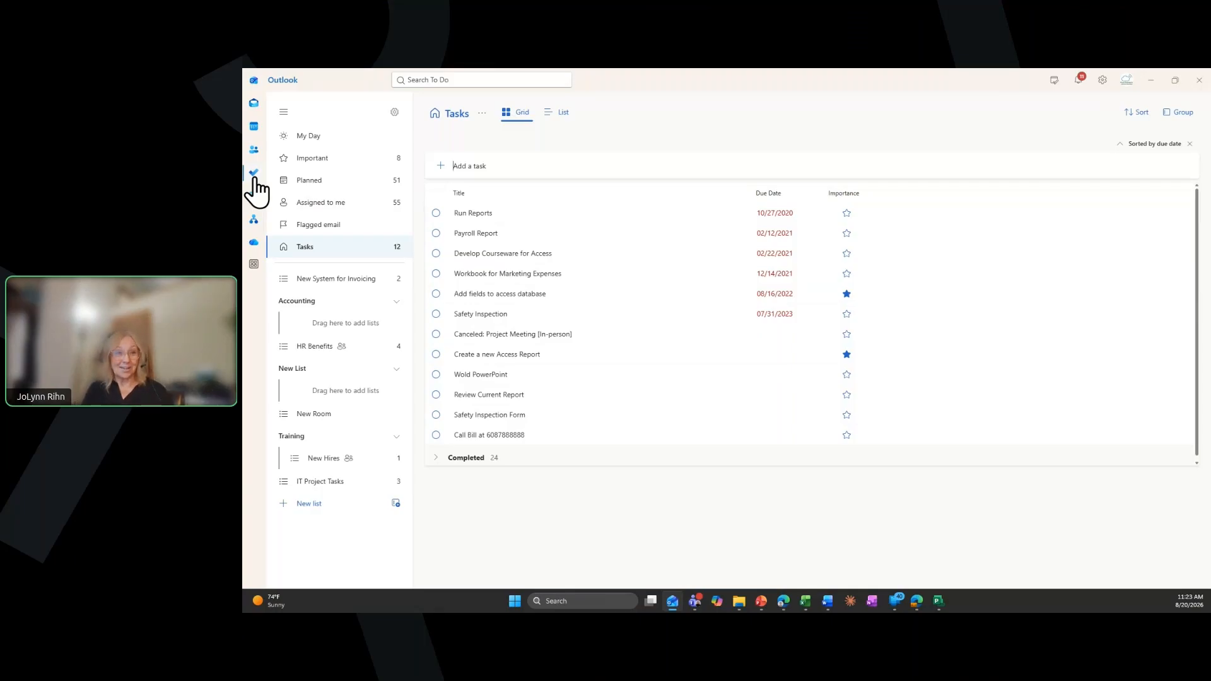
click(332, 210)
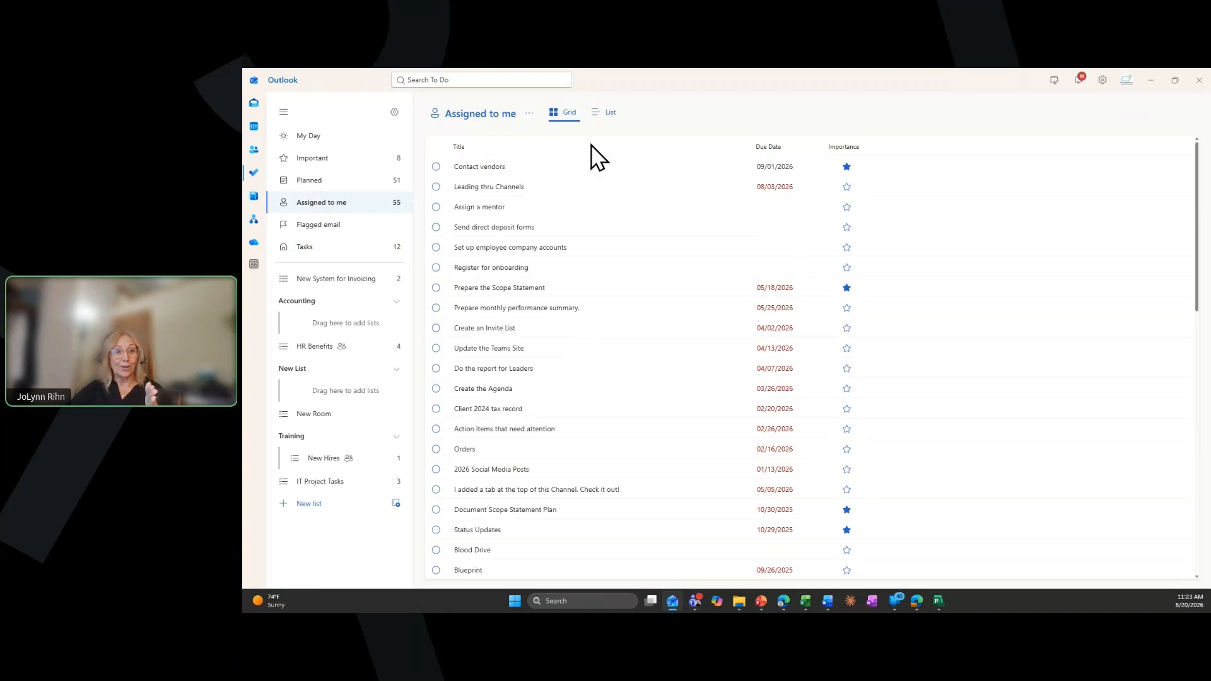
click(606, 112)
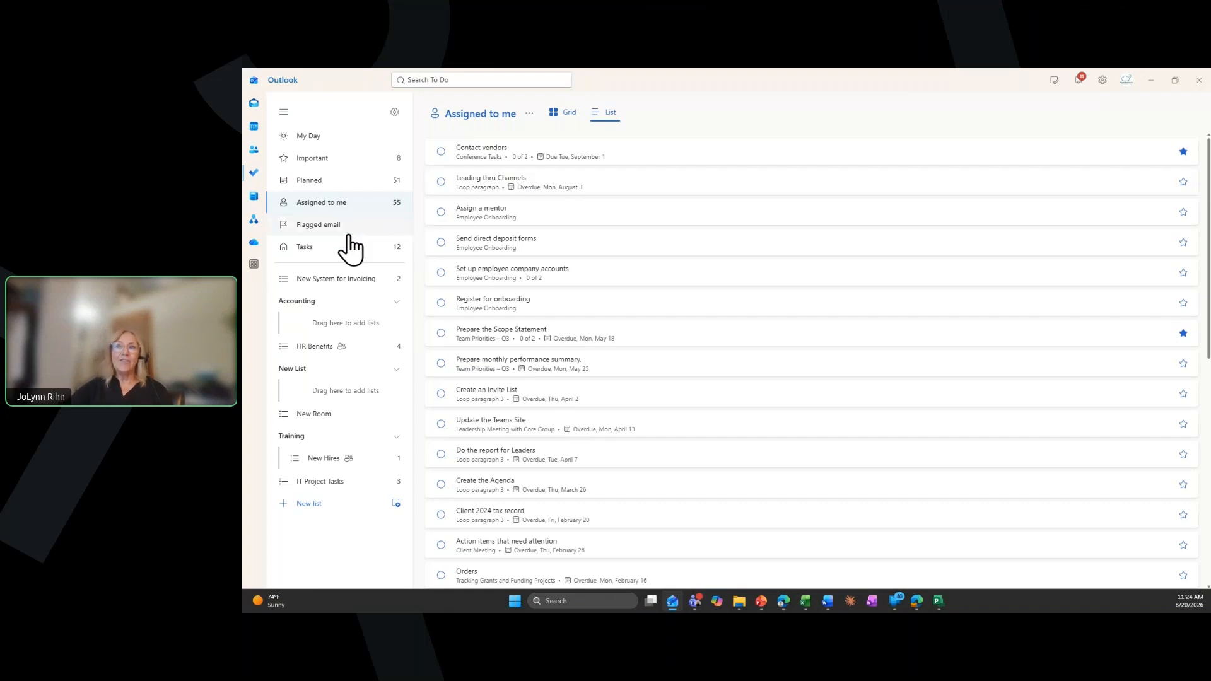
Add a task named "New Access Report" to the Tasks list
click(326, 253)
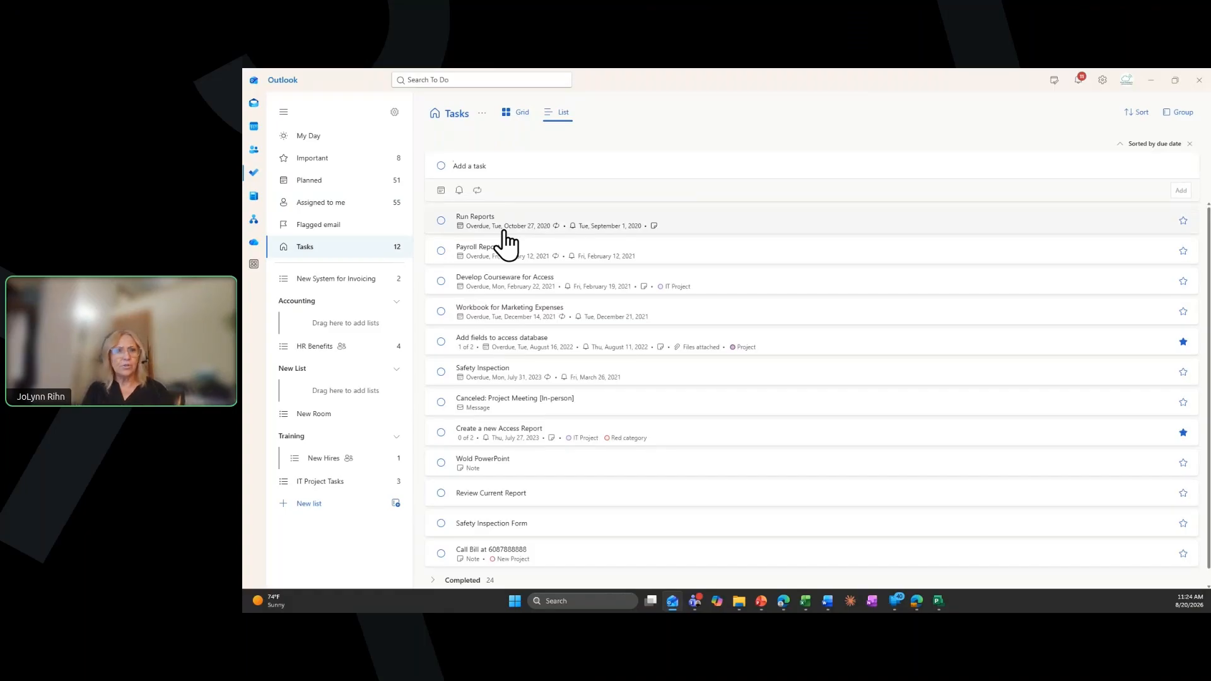
text(New)
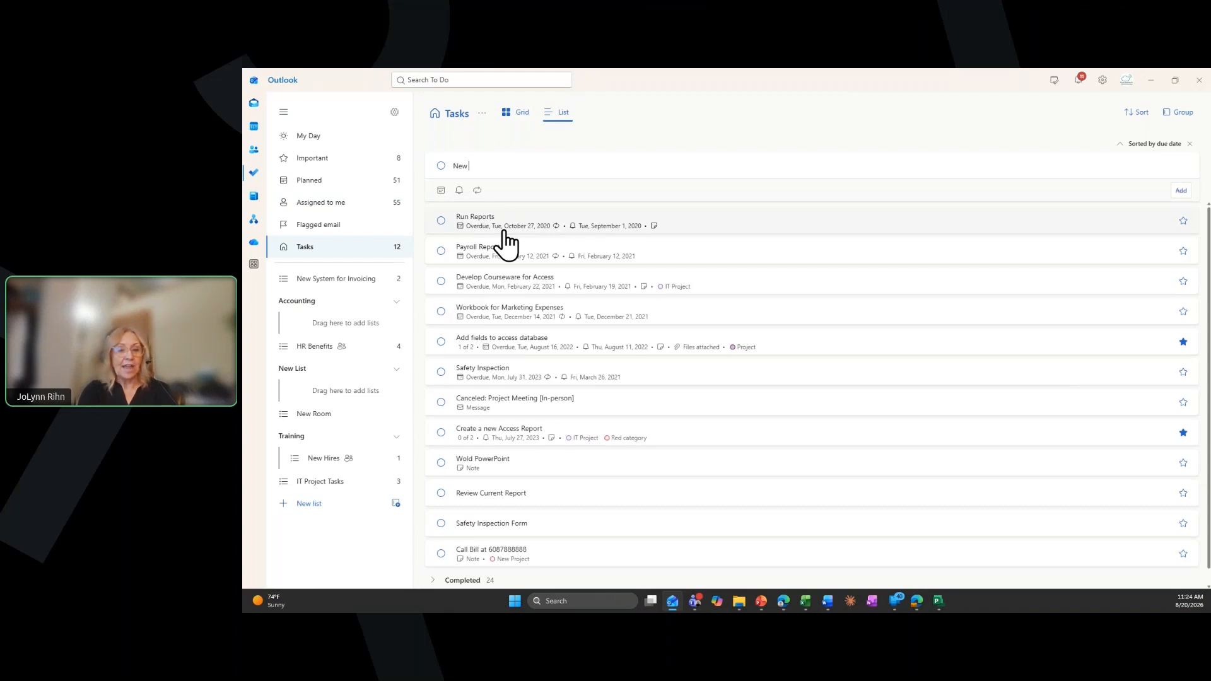
text( Access)
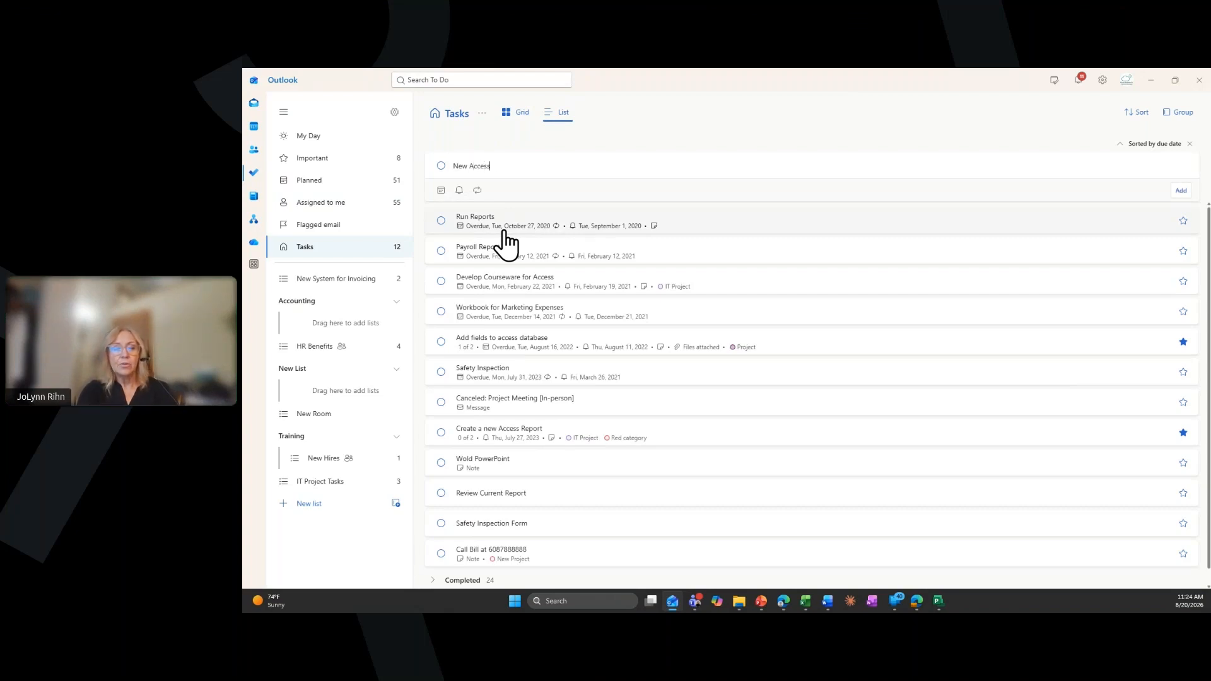
text( Report)
key(Return)
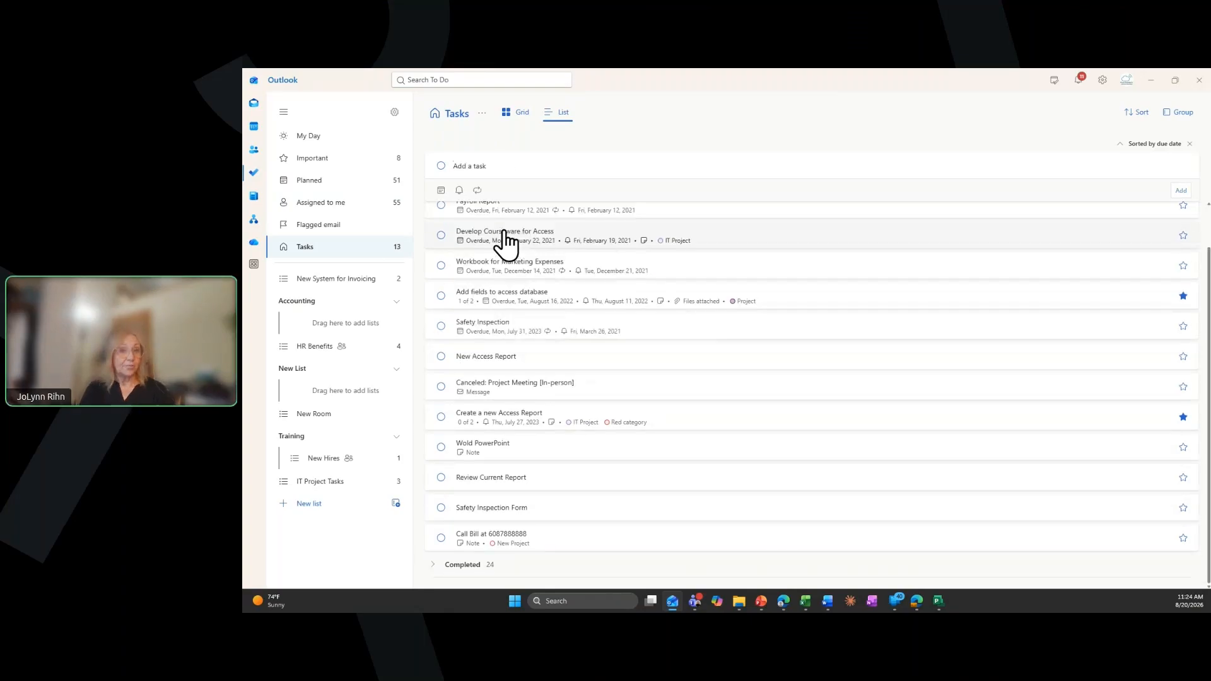
Open the "New Access Report" task and add the steps "find out which table tor qry to use" and "what formatting"
click(479, 358)
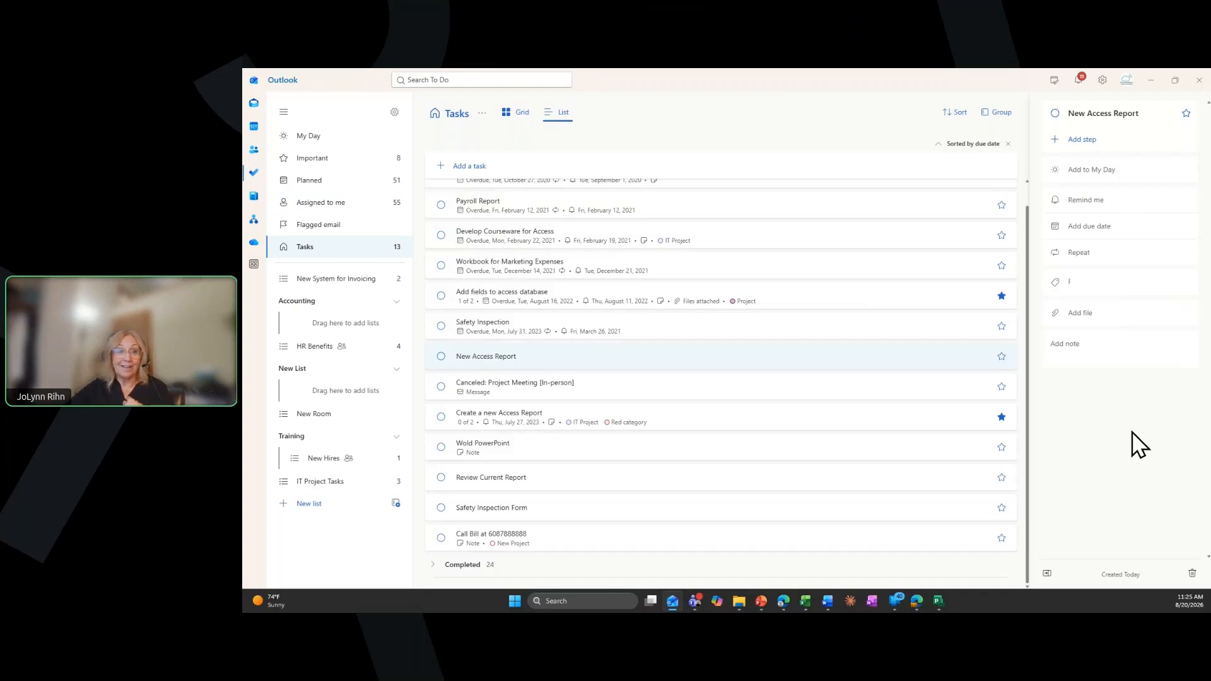
click(1085, 141)
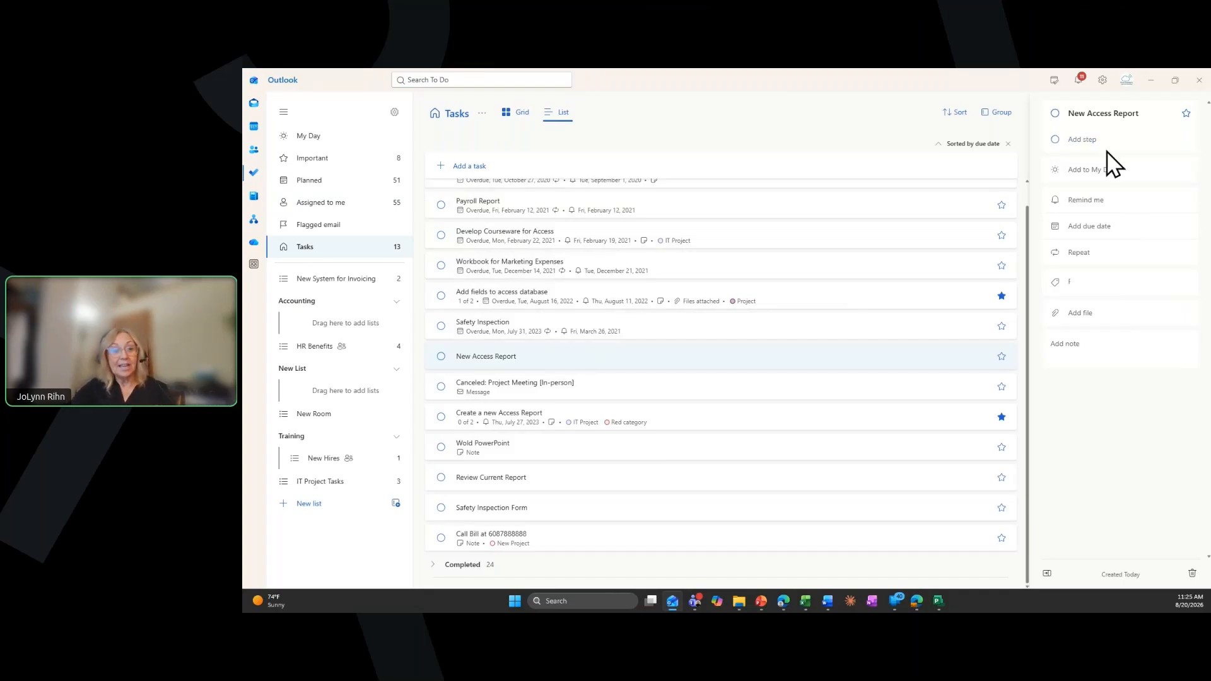
text(find out which table to)
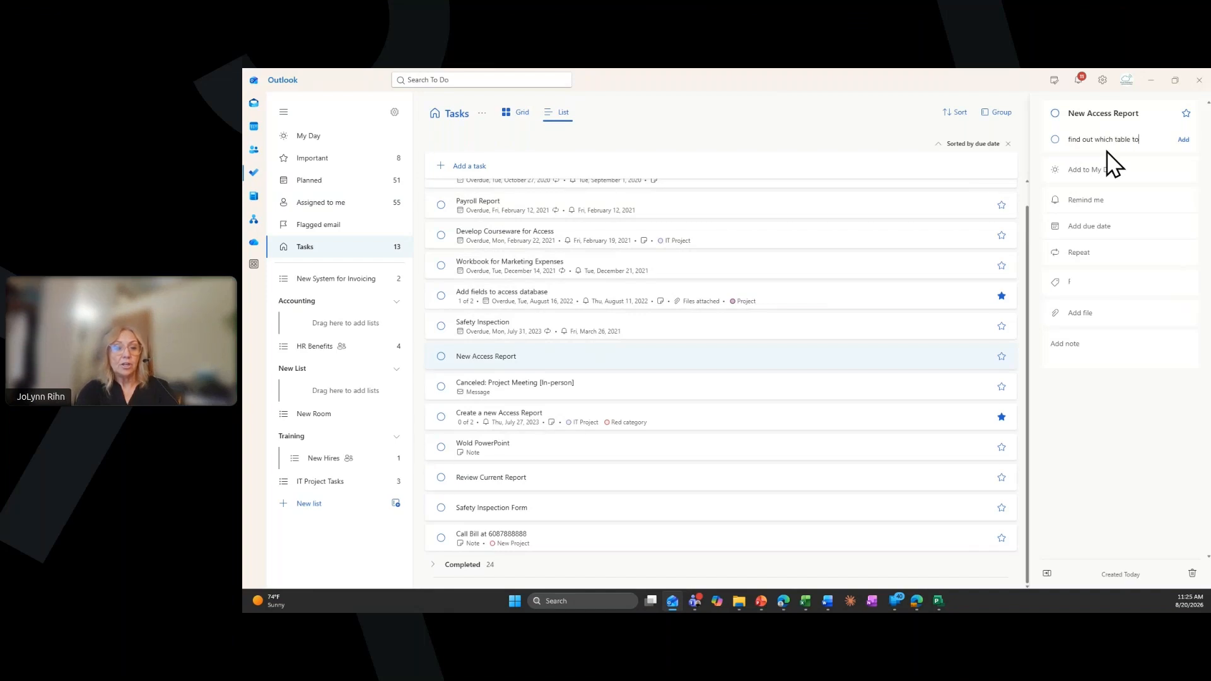
text(r qry to use)
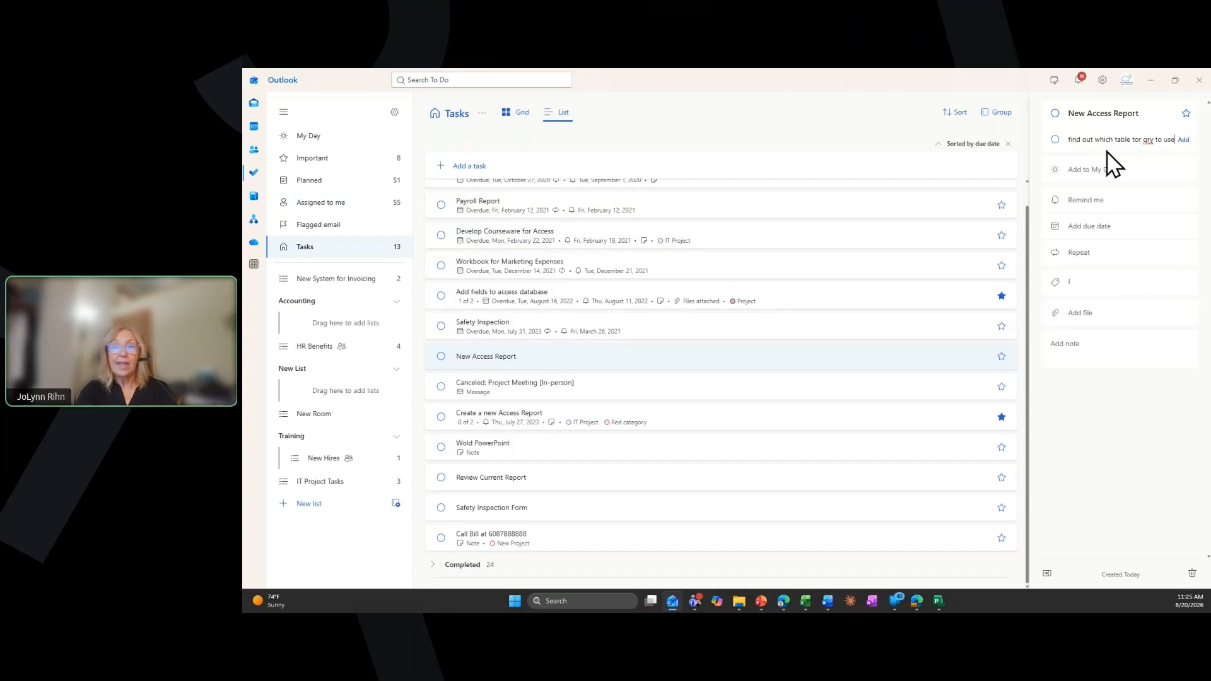
key(Return)
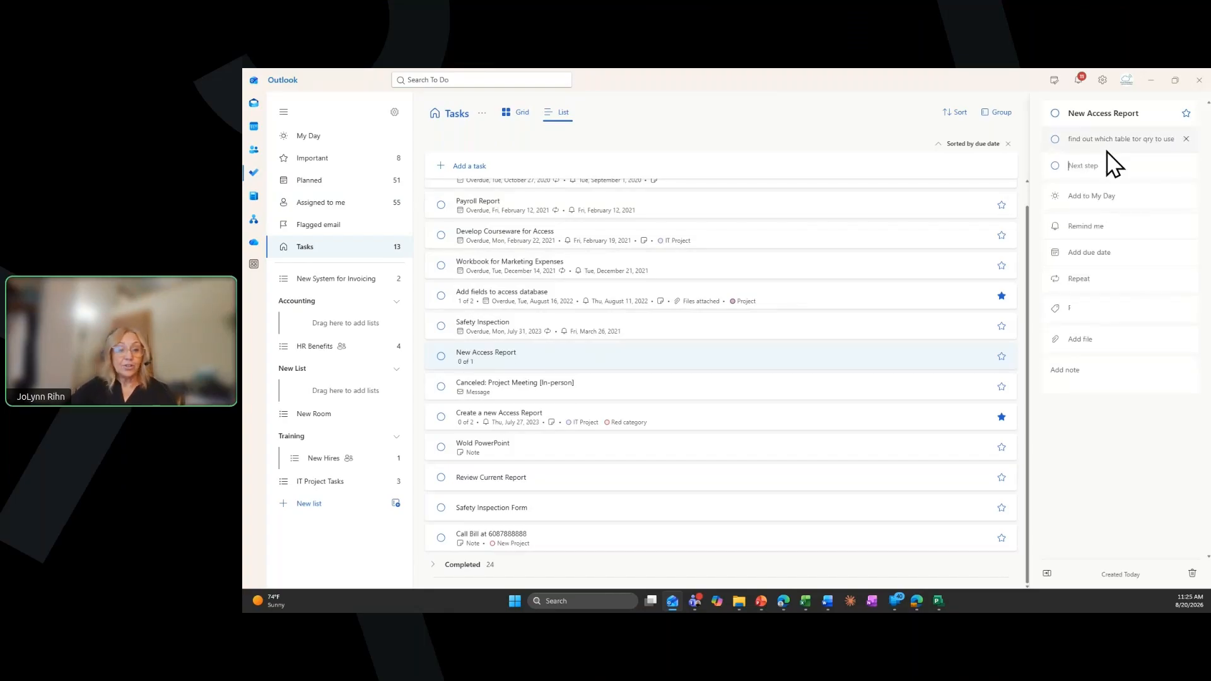
text(what format)
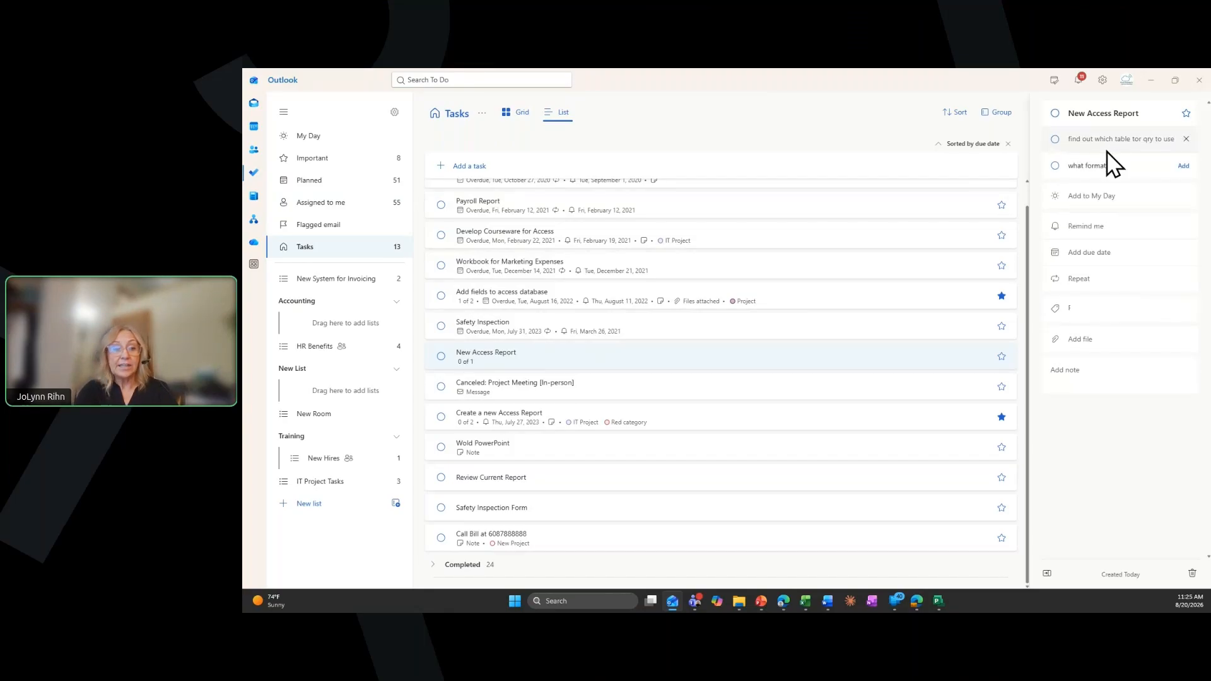
key(Return)
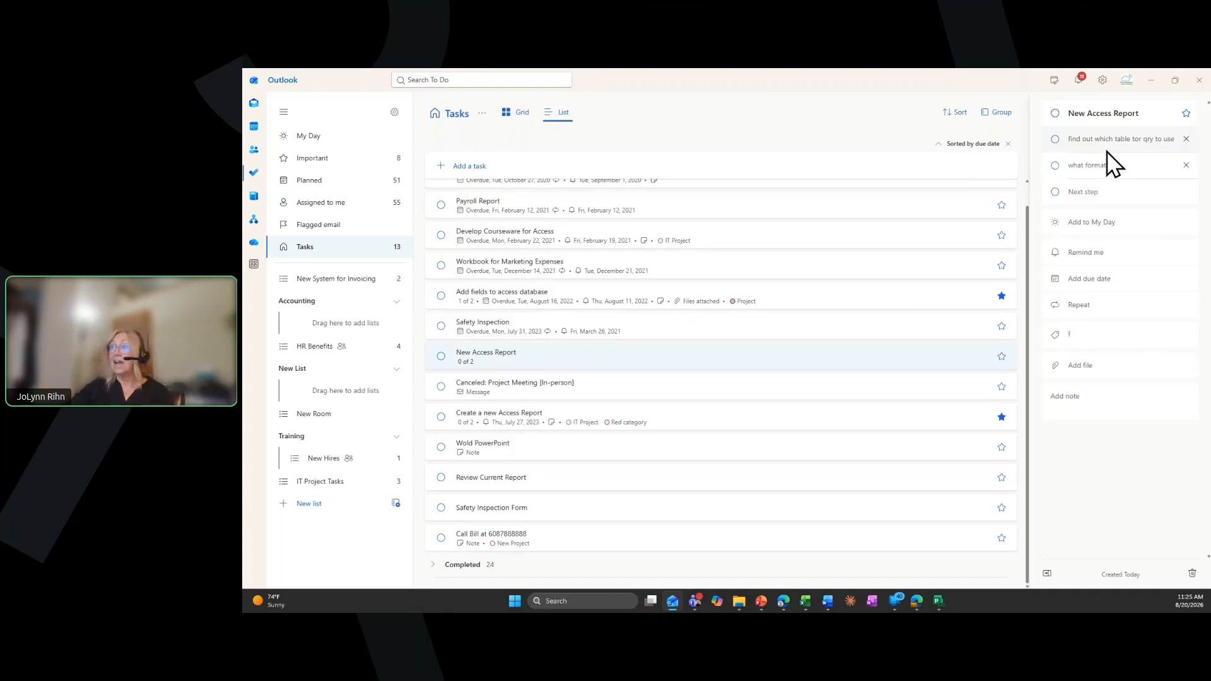
Add the "New Access Report" task to My Day, with a reminder for tomorrow at 9:00 AM and the Excel Training category
click(1087, 223)
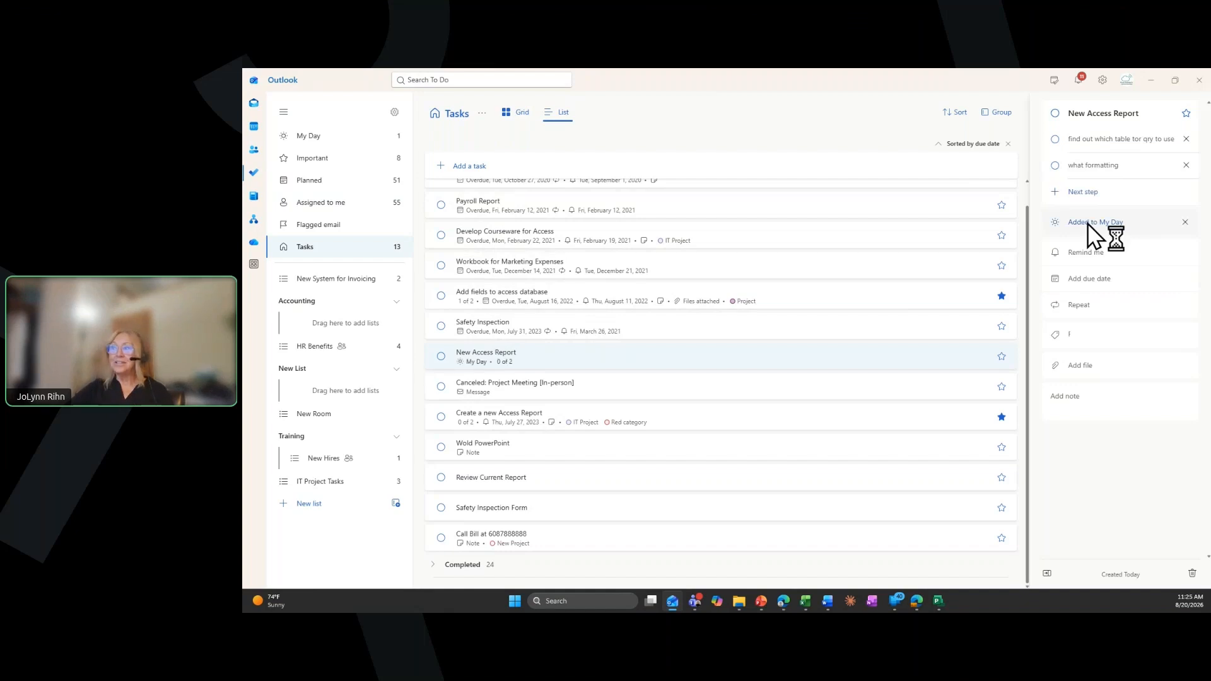
click(1088, 255)
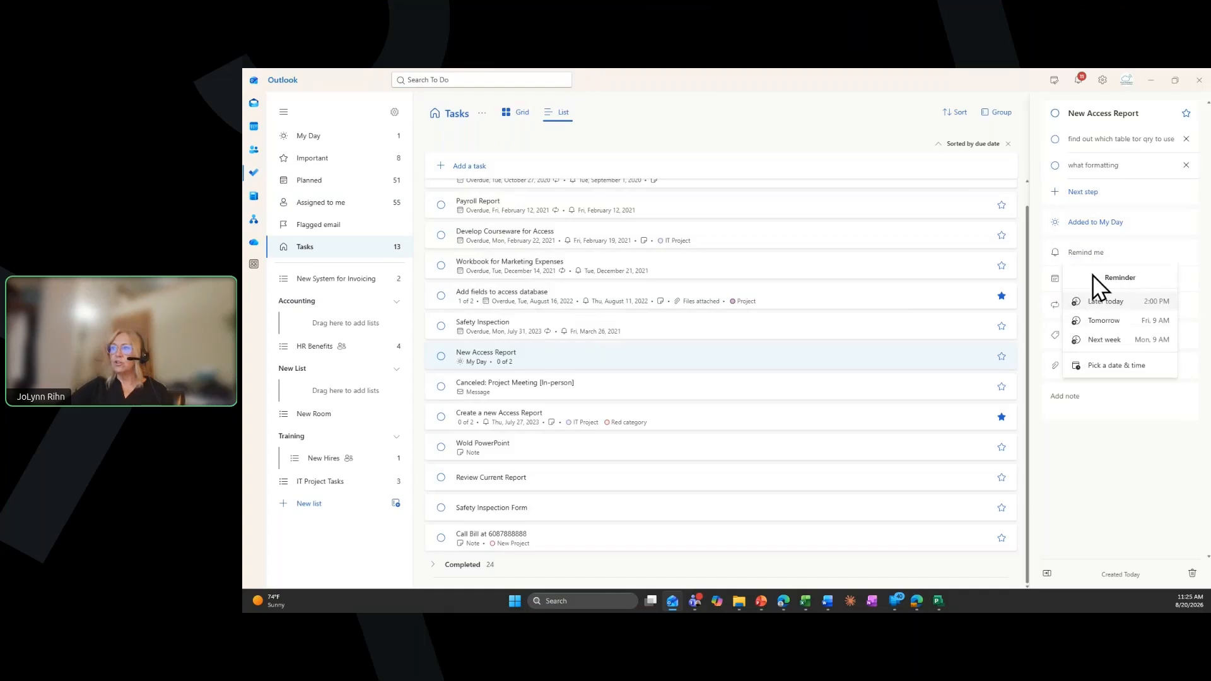
click(1097, 322)
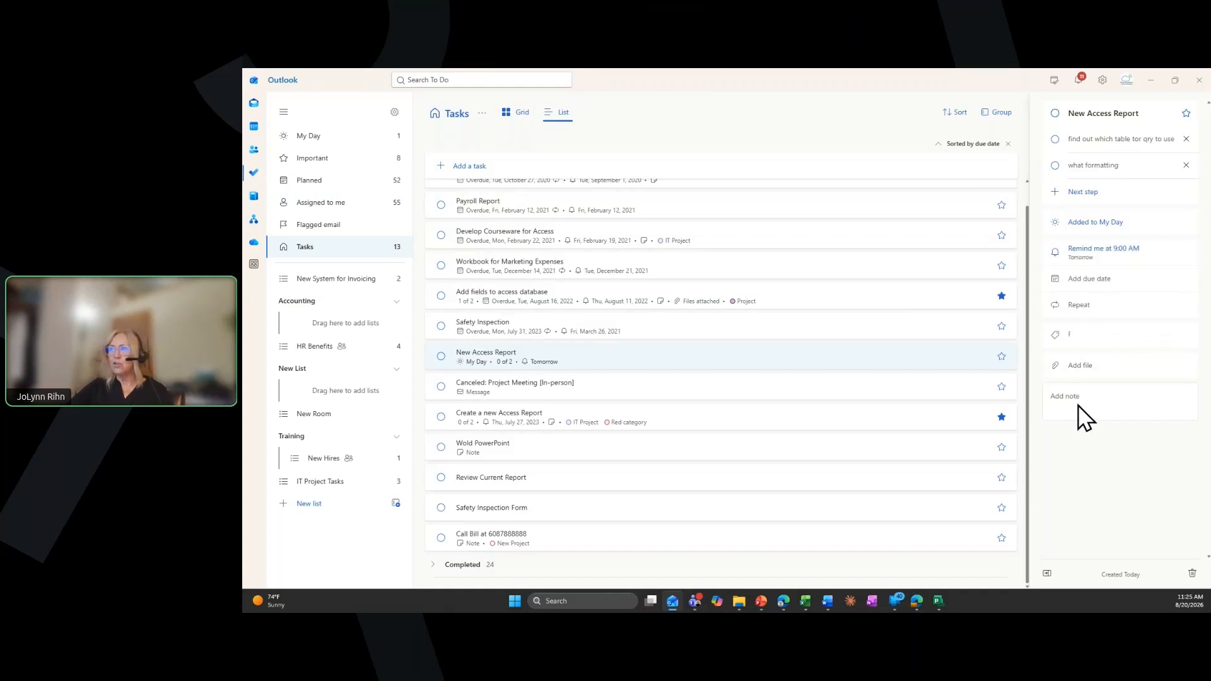
click(1066, 335)
click(1114, 403)
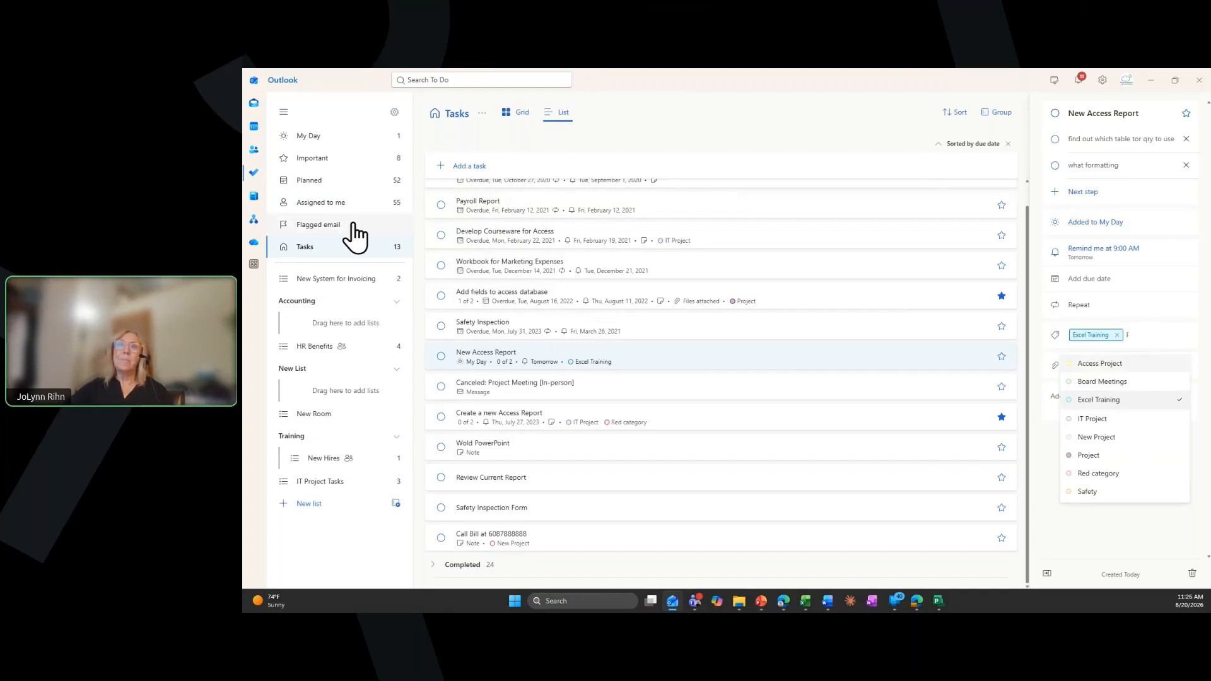
Add the assigned task "Leading thru Channels" to My Day
click(320, 218)
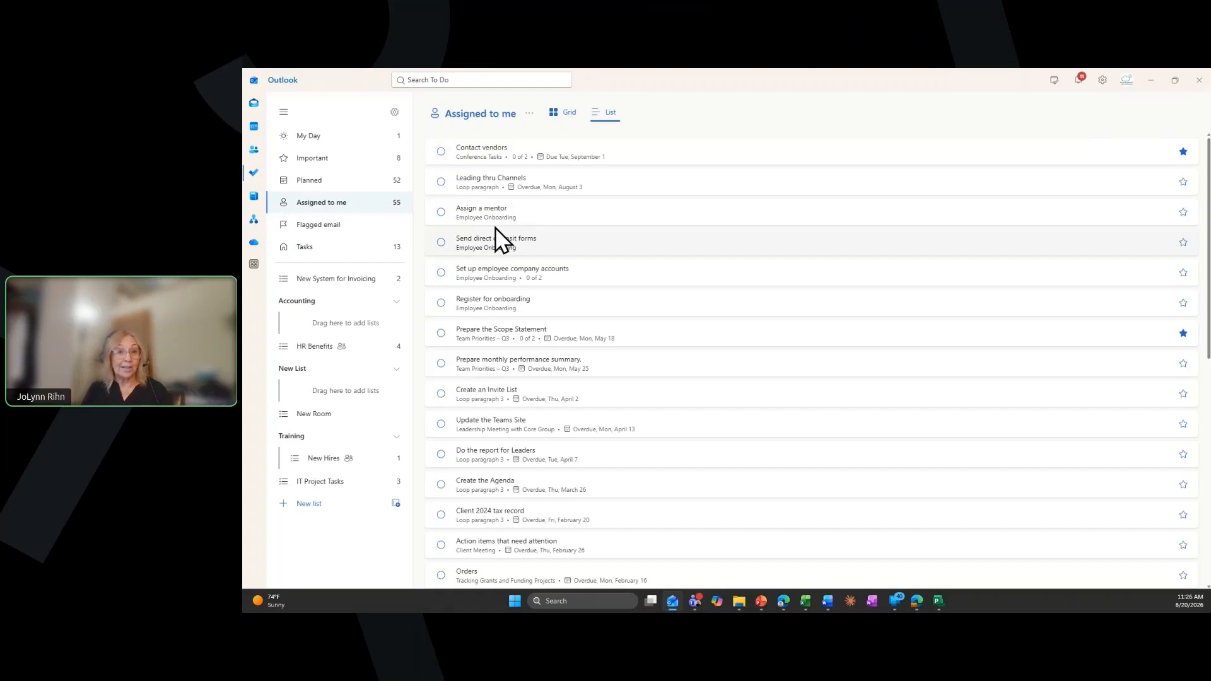
click(488, 187)
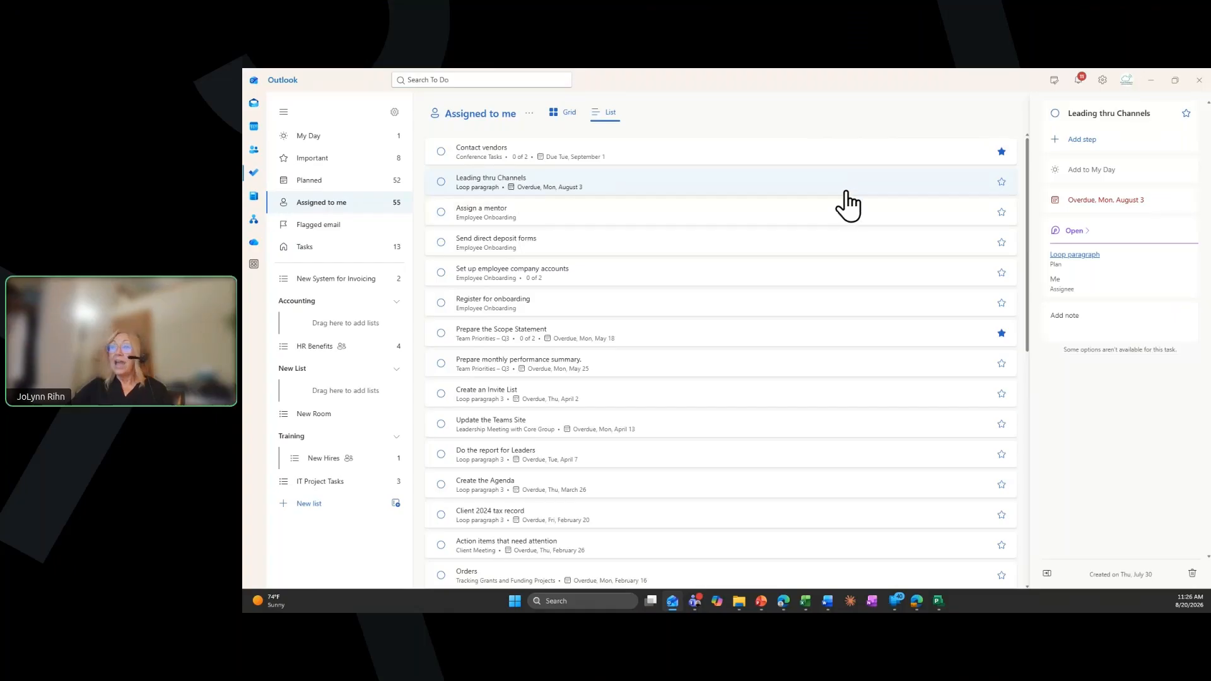
click(1080, 170)
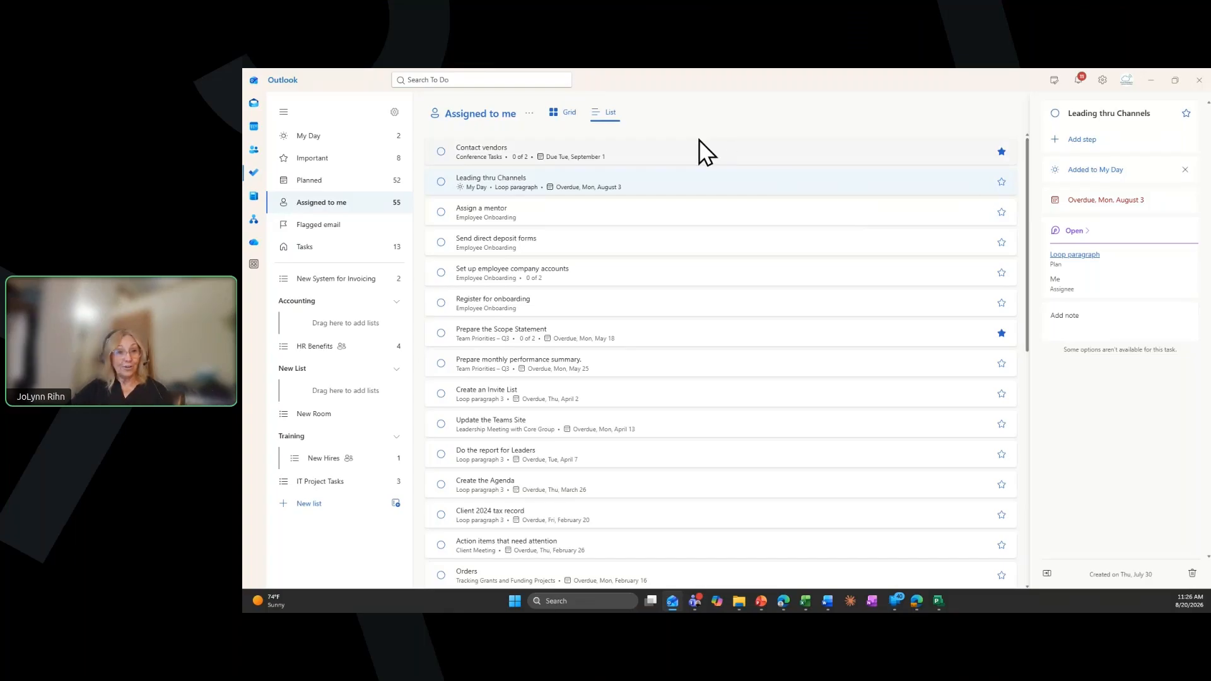
Open My Day and review the details of the "Leading thru Channels" and "New Access Report" tasks
click(305, 140)
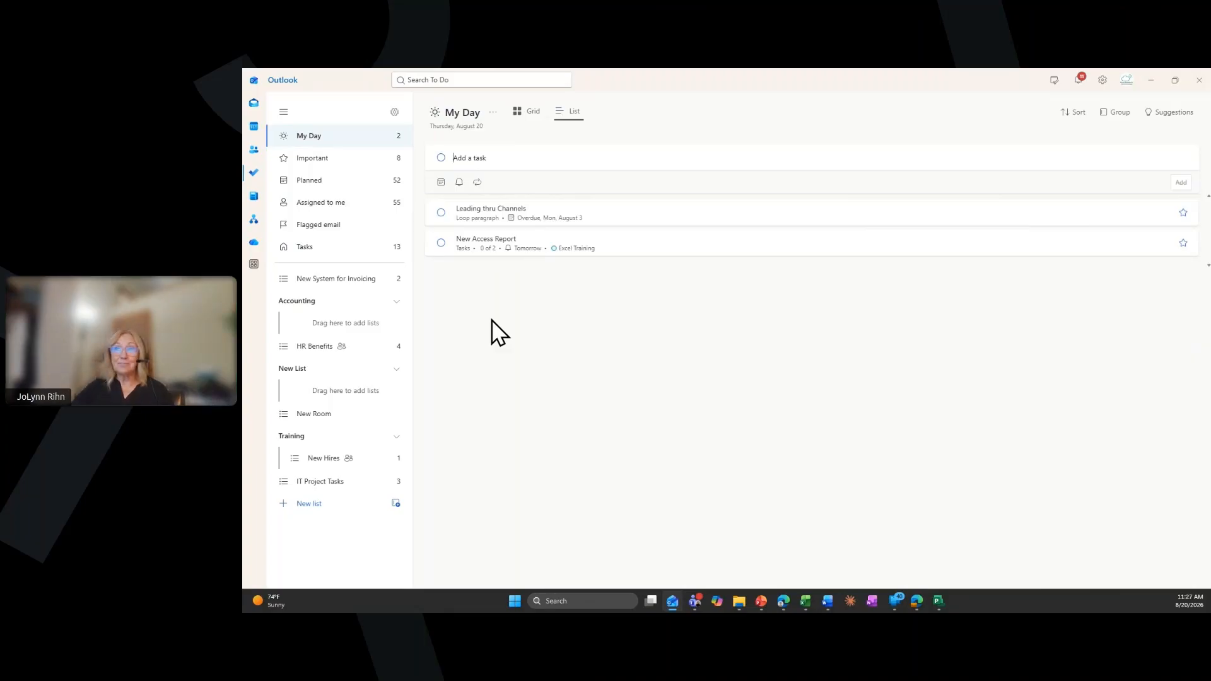
click(477, 221)
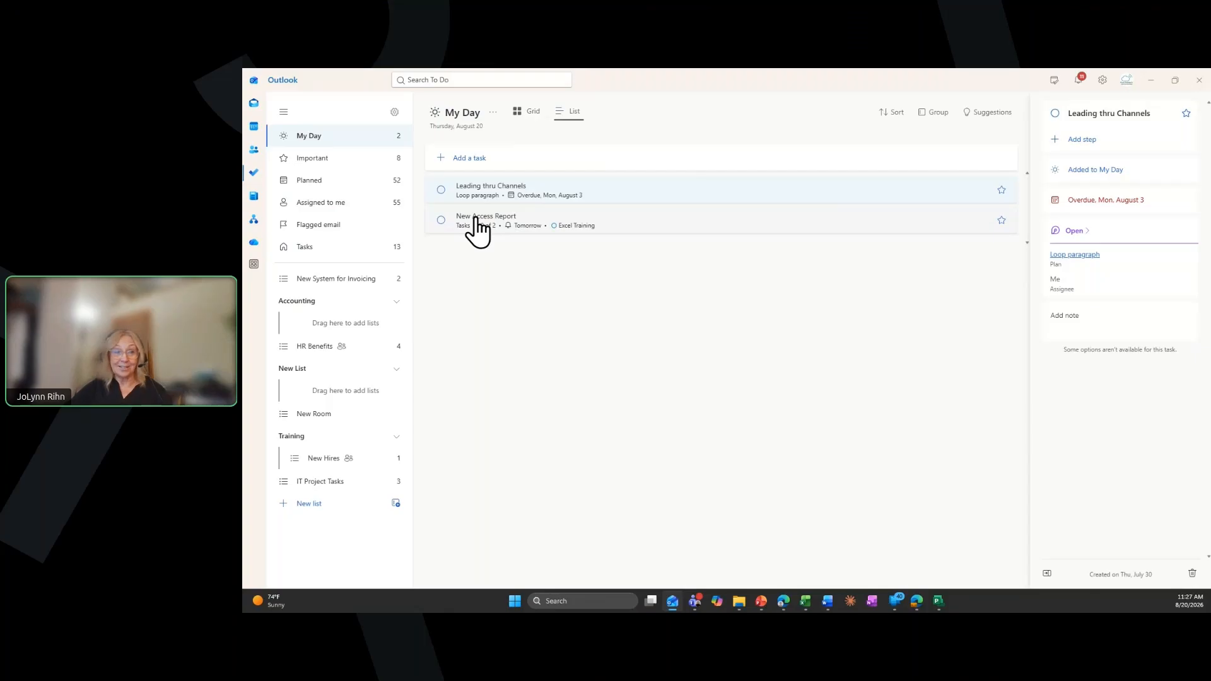
click(477, 227)
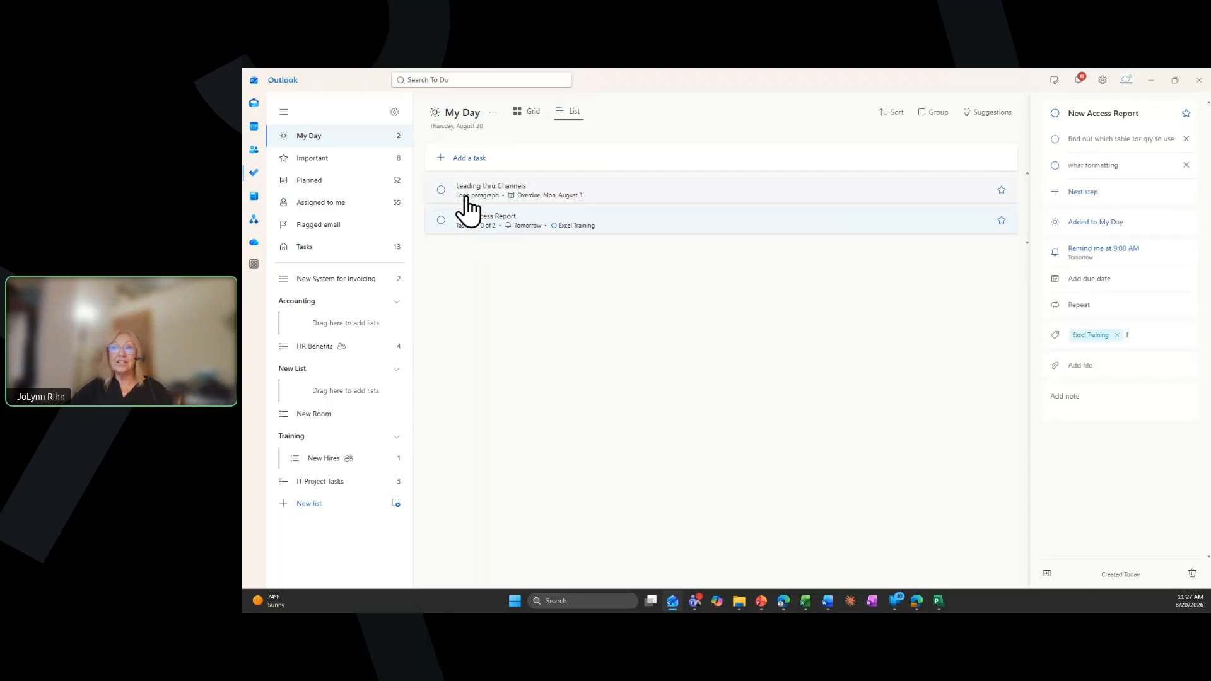
click(466, 198)
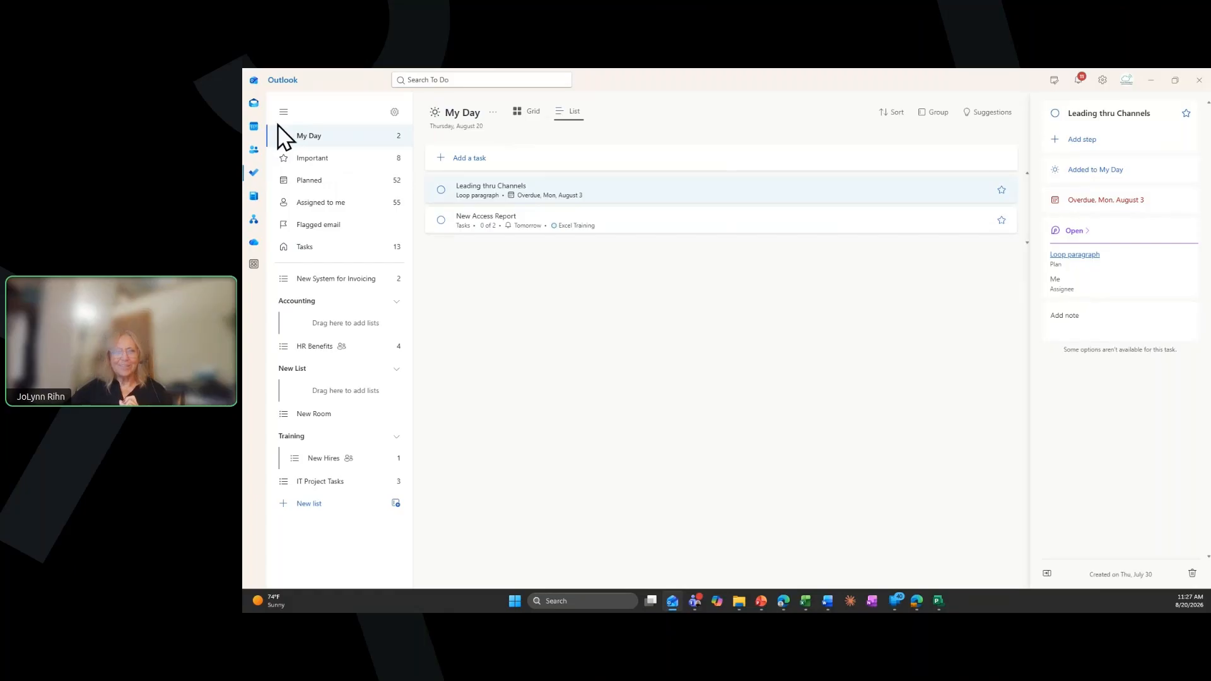
Create a task from the "FW: AI Trainings" email in the inbox of the first mailbox listed in Outlook mail
click(253, 105)
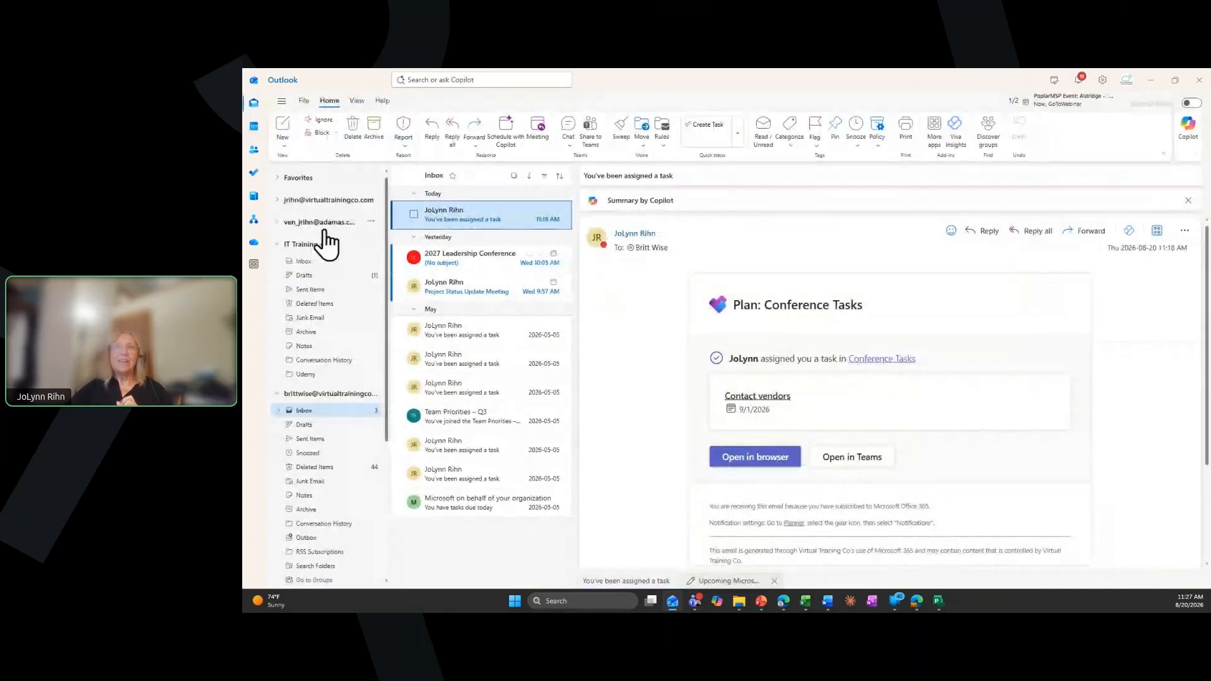
click(278, 199)
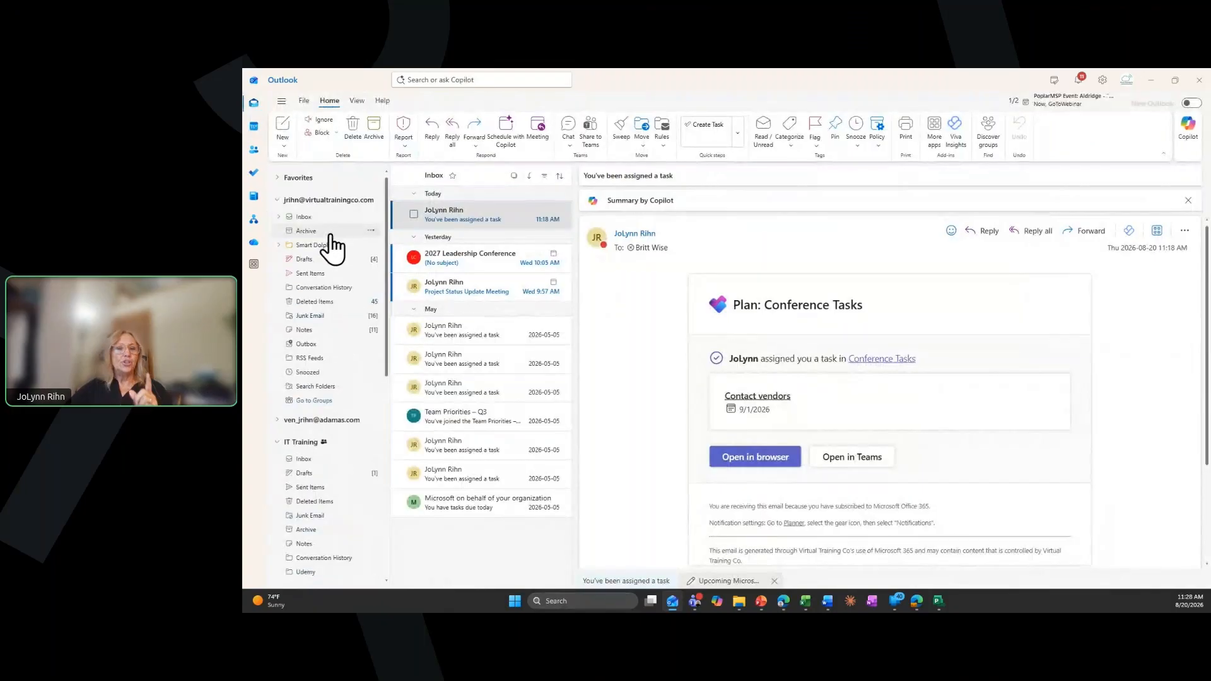
click(323, 220)
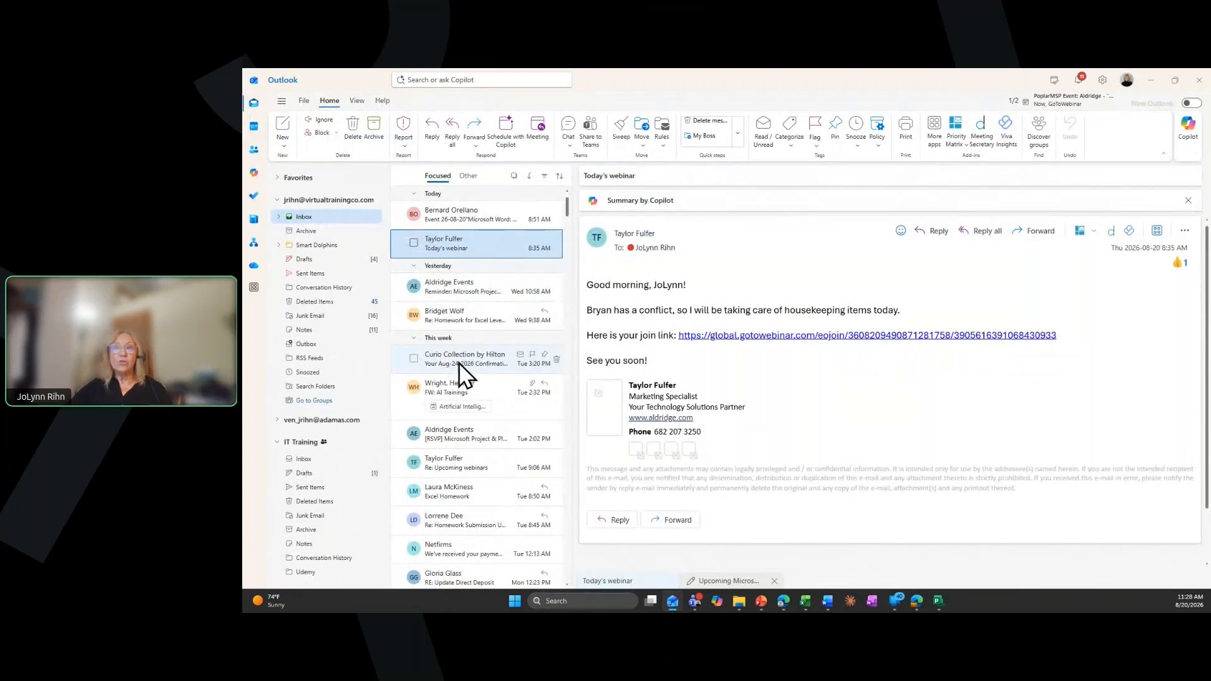
click(460, 383)
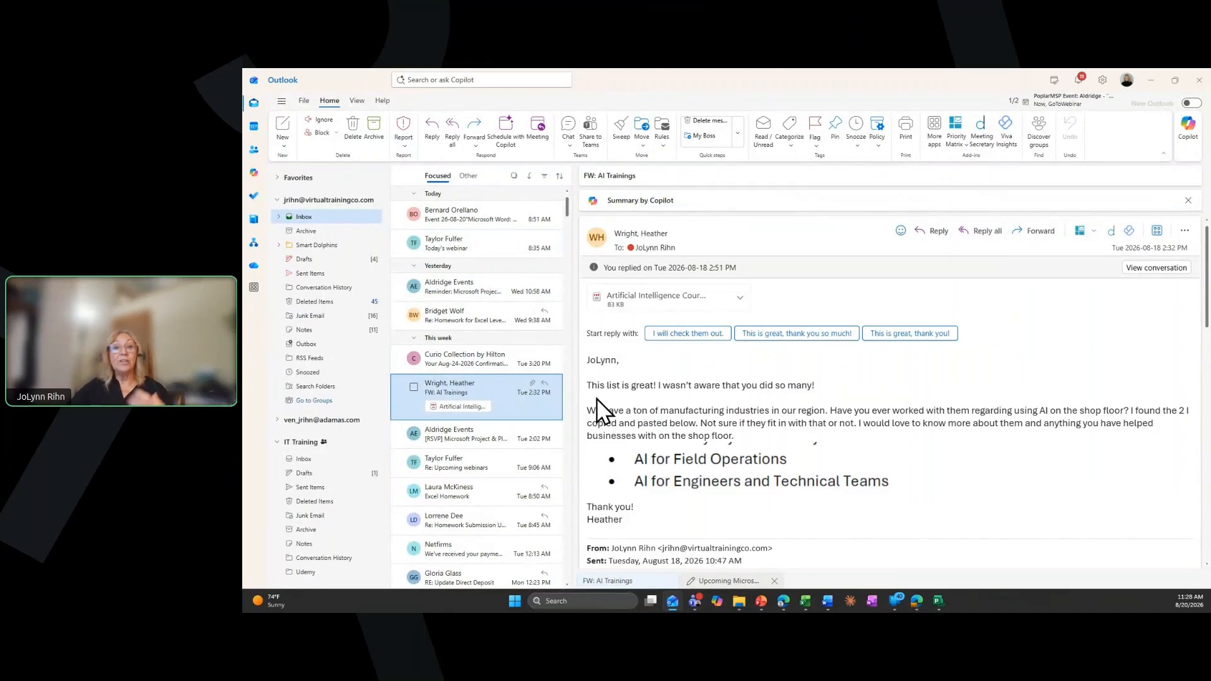
right_click(476, 386)
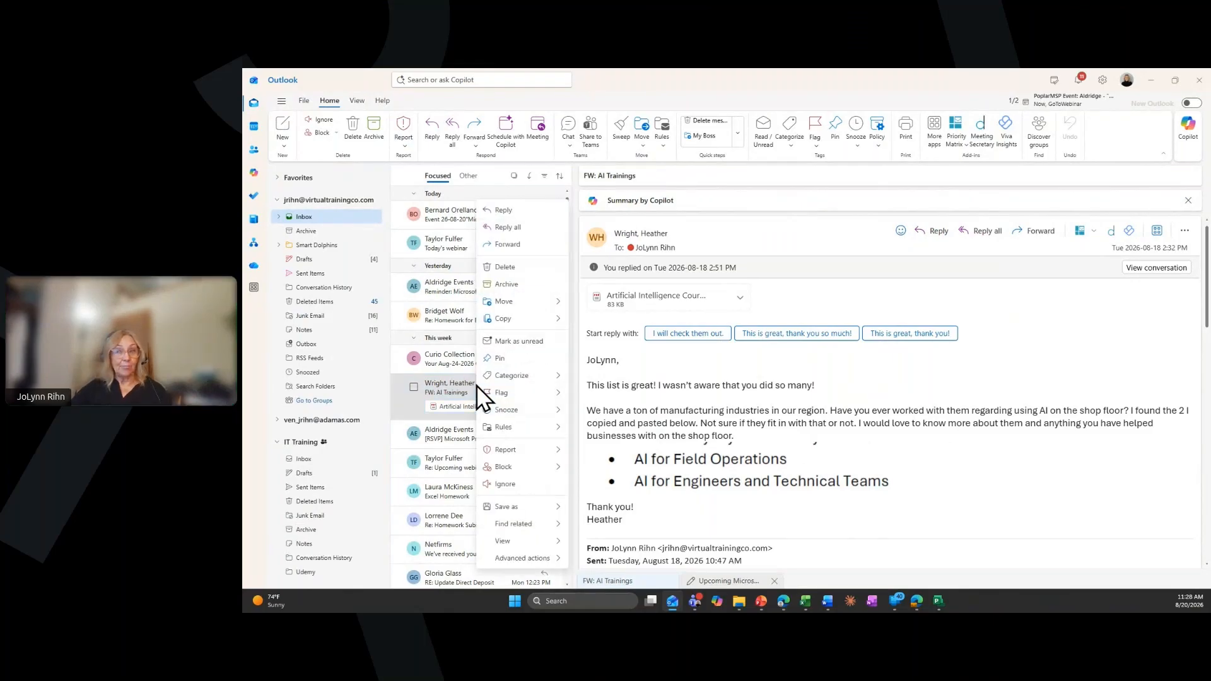
mouse_move(514, 561)
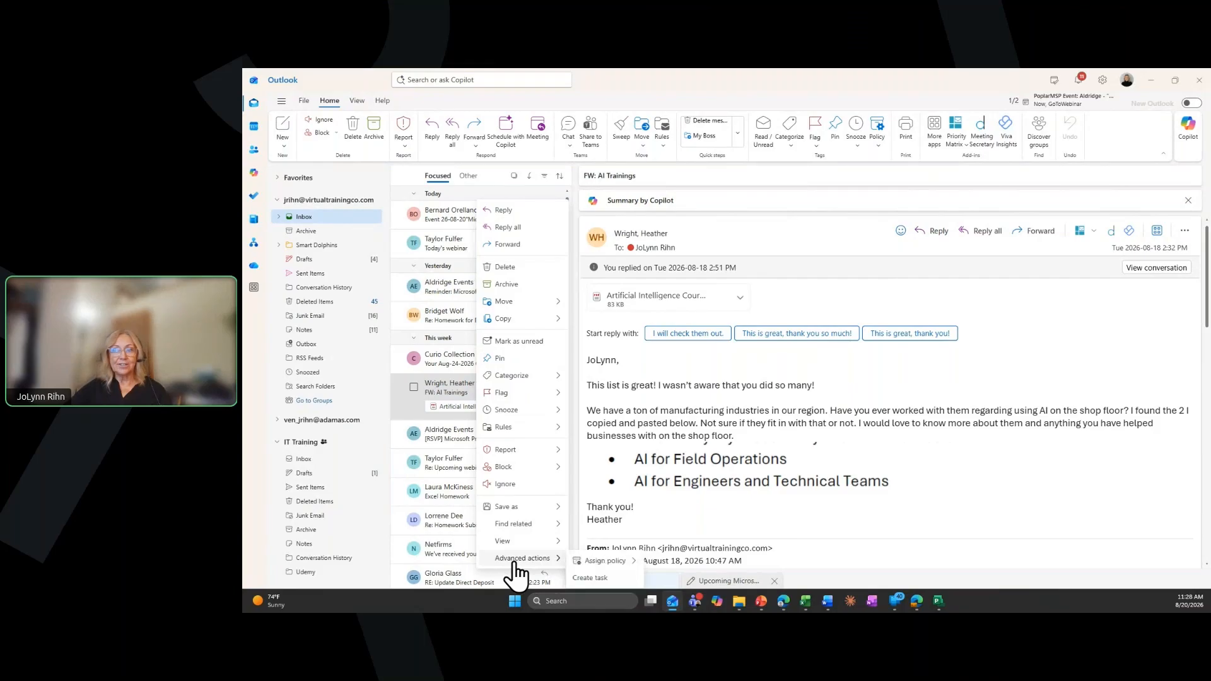
click(596, 580)
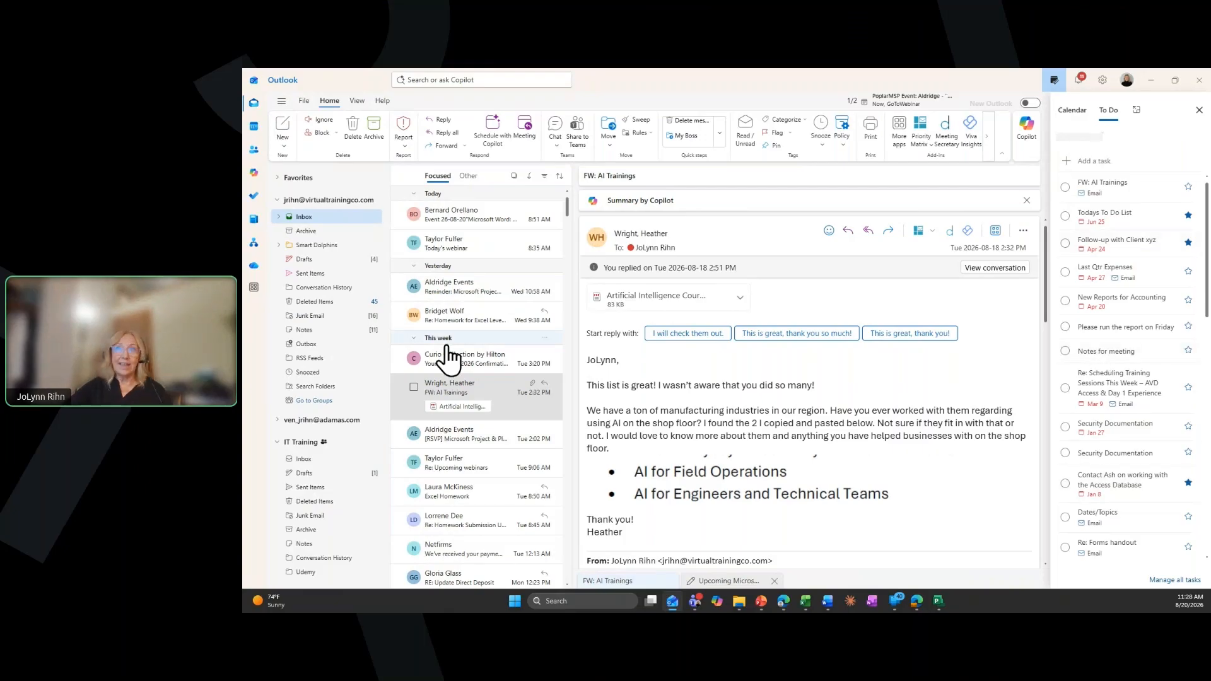
Open the "FW: AI Trainings" task in the To Do Tasks list to review its details, and close the Calendar/To Do side pane
click(258, 198)
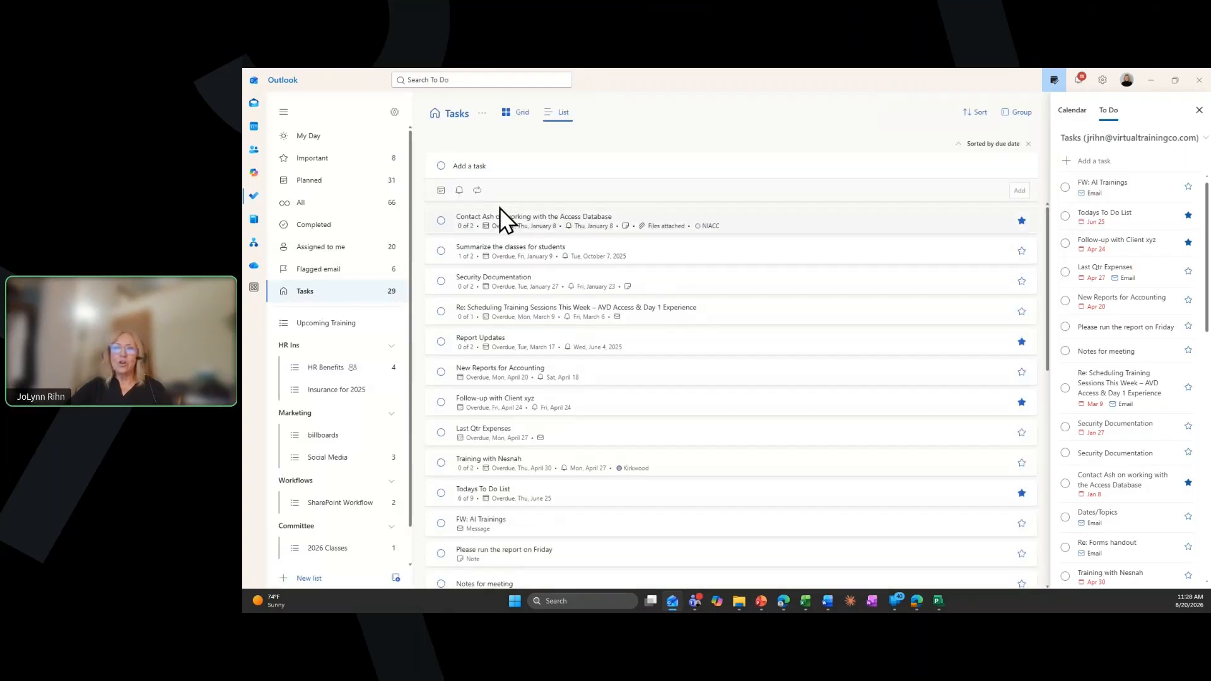
scroll(490, 555, down, 3)
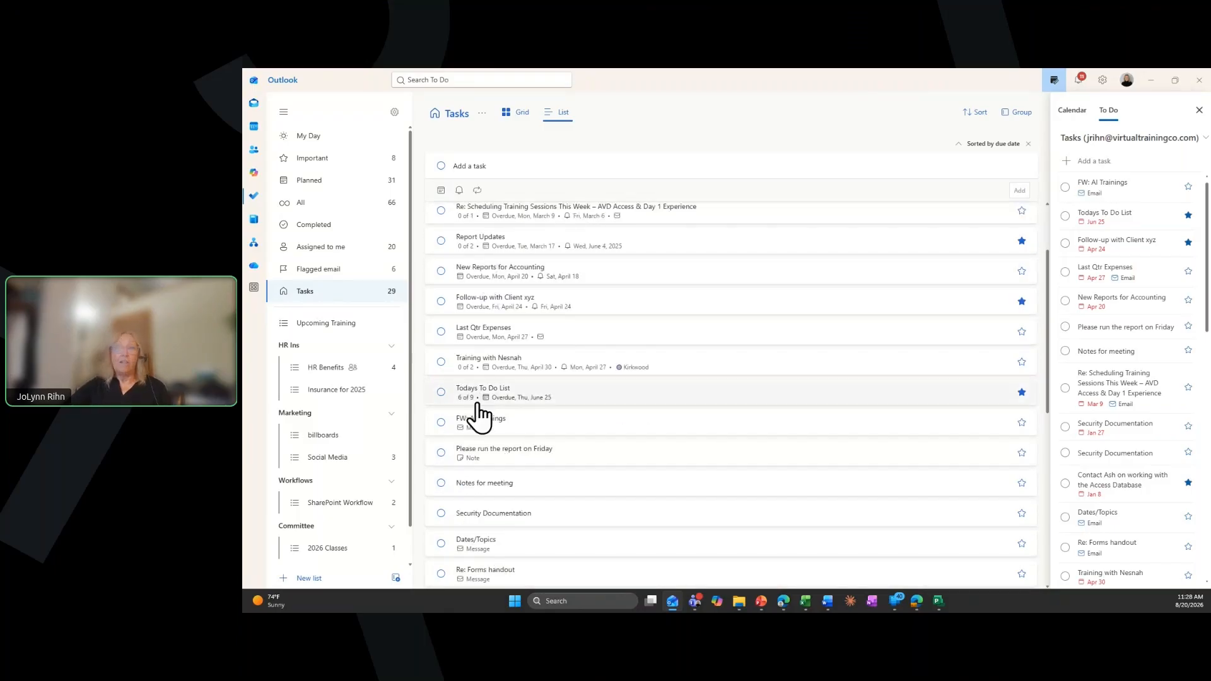
click(482, 419)
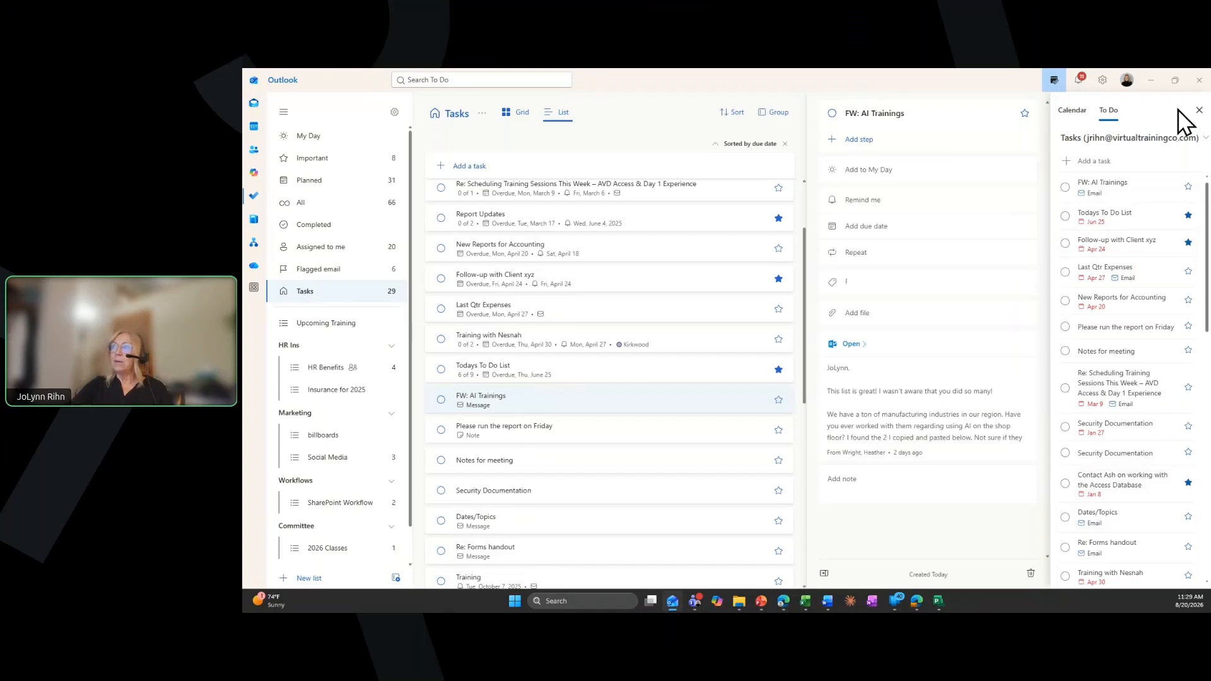
click(1199, 111)
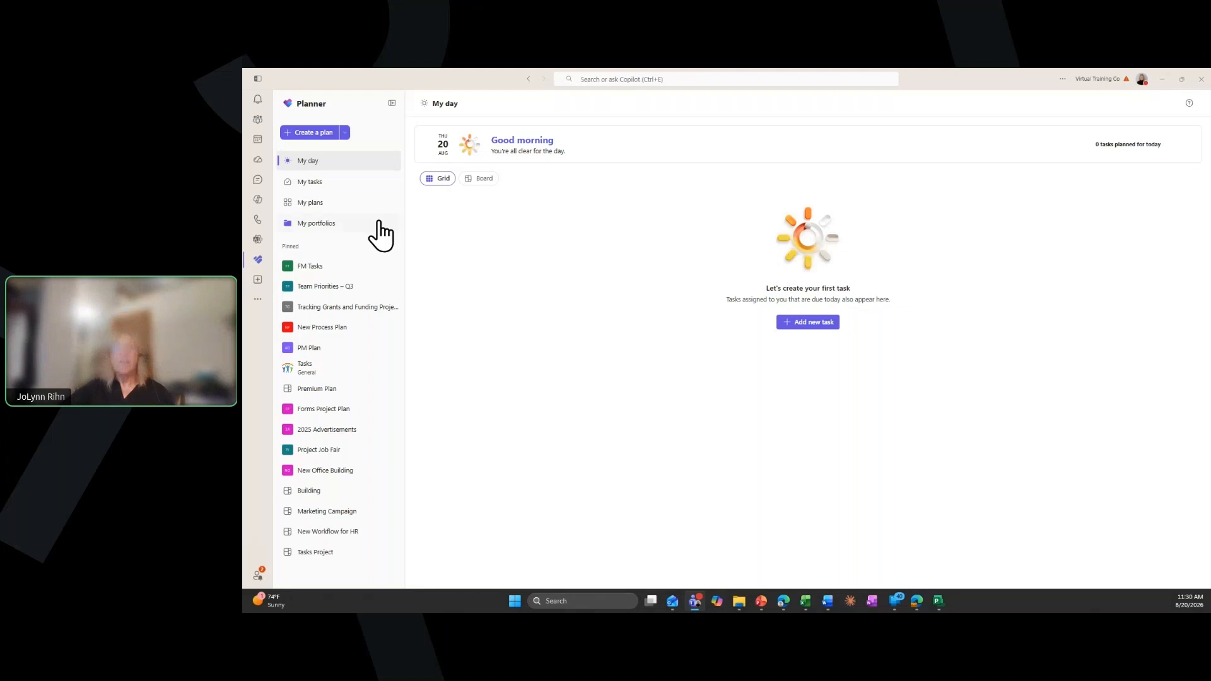
In Planner in Teams, show only the private tasks under My tasks
click(317, 185)
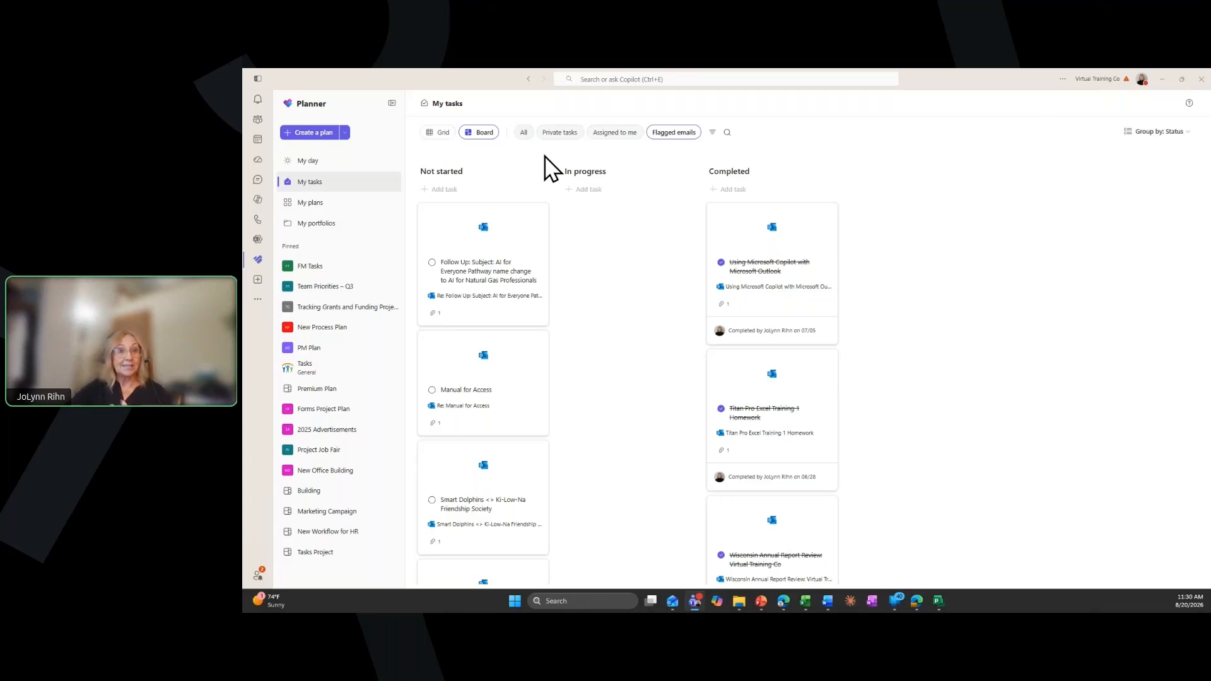
click(560, 136)
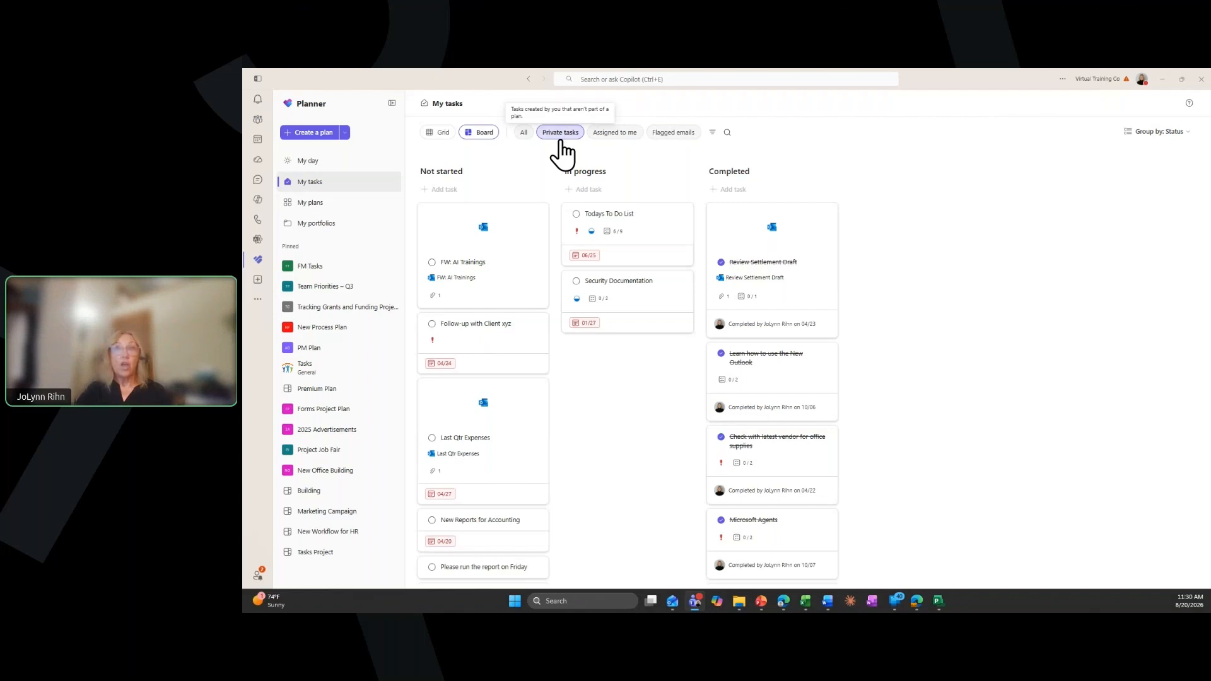
Start creating a new plan in Planner
click(310, 136)
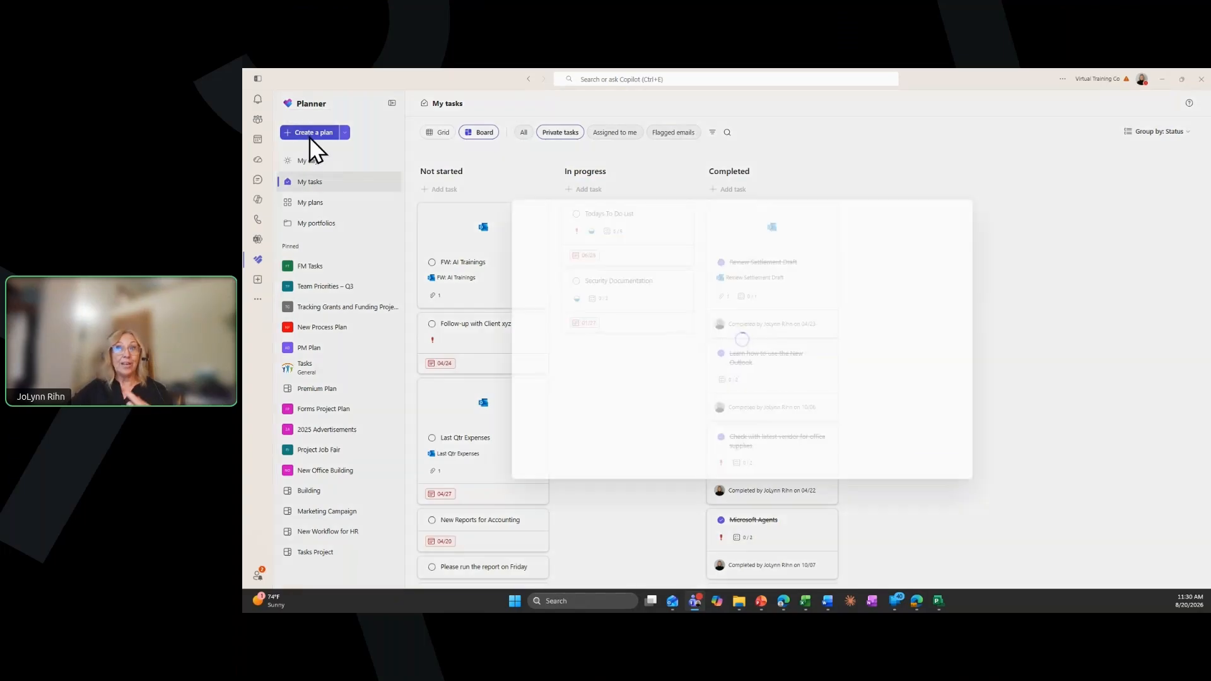
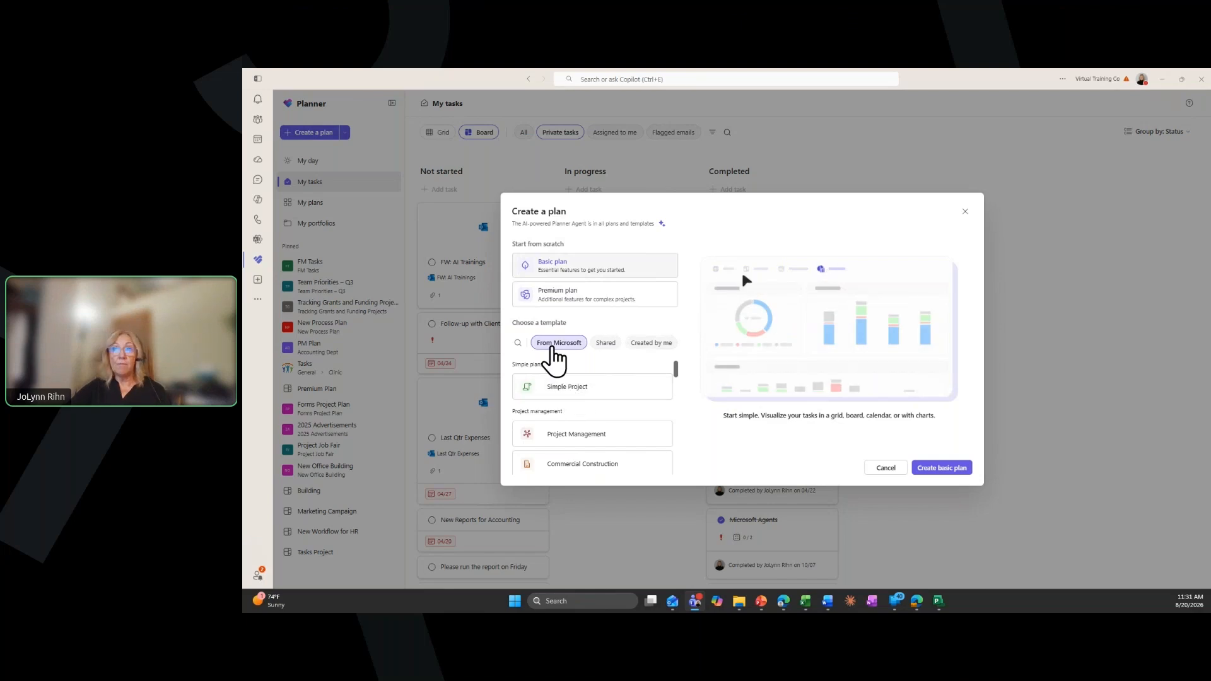
Browse the Microsoft plan templates, from simple plans and project management through software development, business, HR, marketing and customer categories
scroll(579, 453, down, 3)
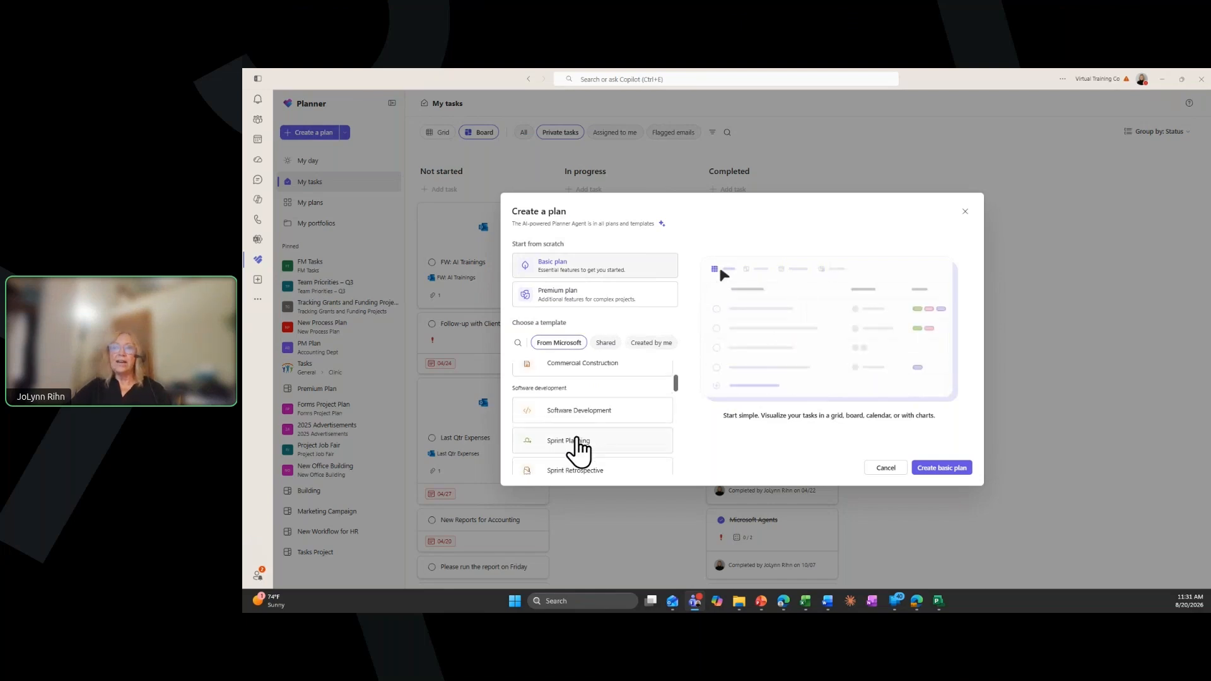
scroll(574, 391, up, 3)
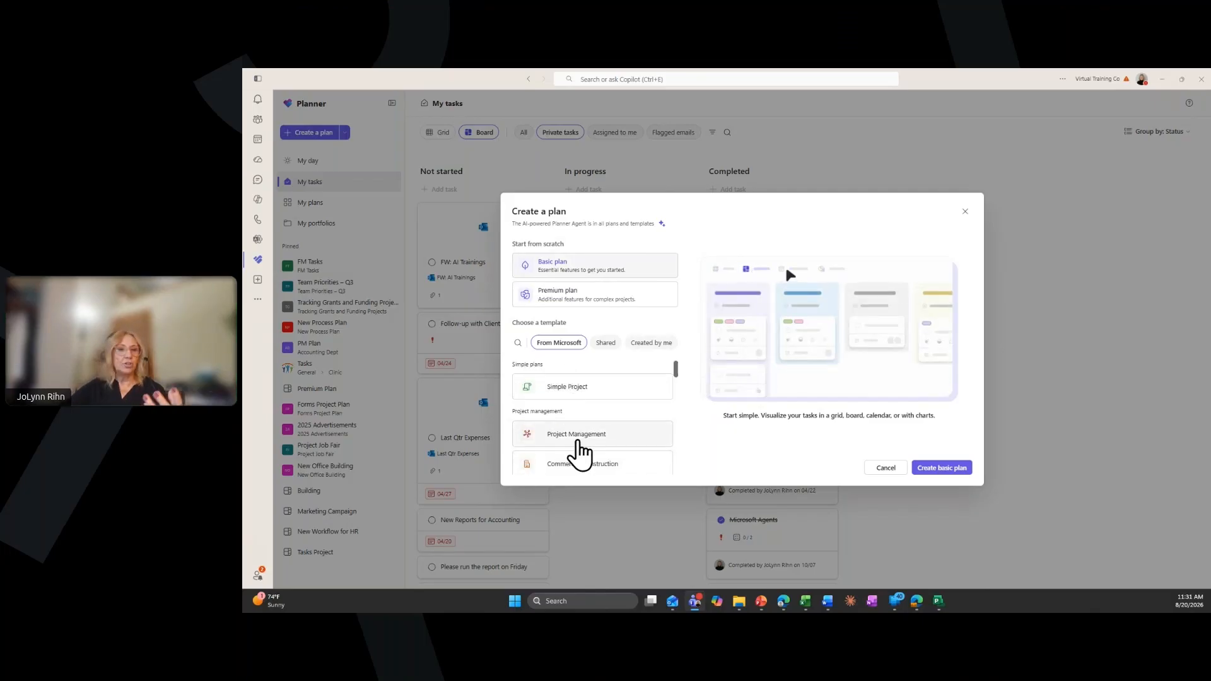
scroll(579, 452, down, 2)
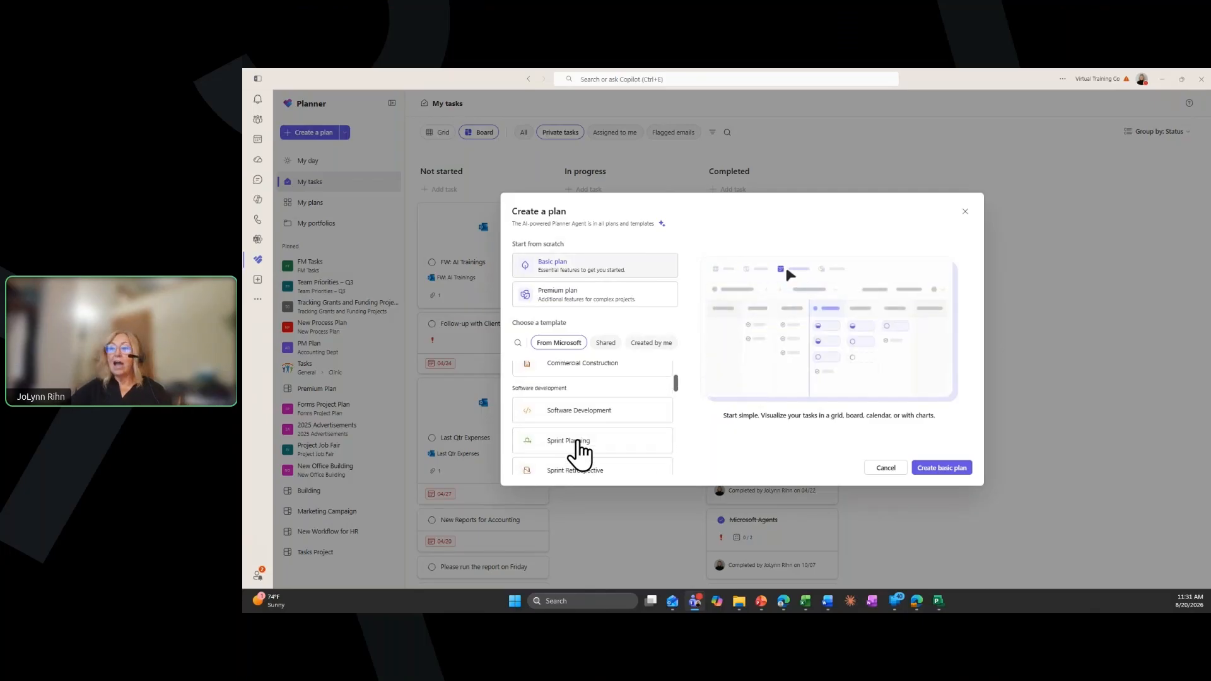
scroll(590, 434, down, 2)
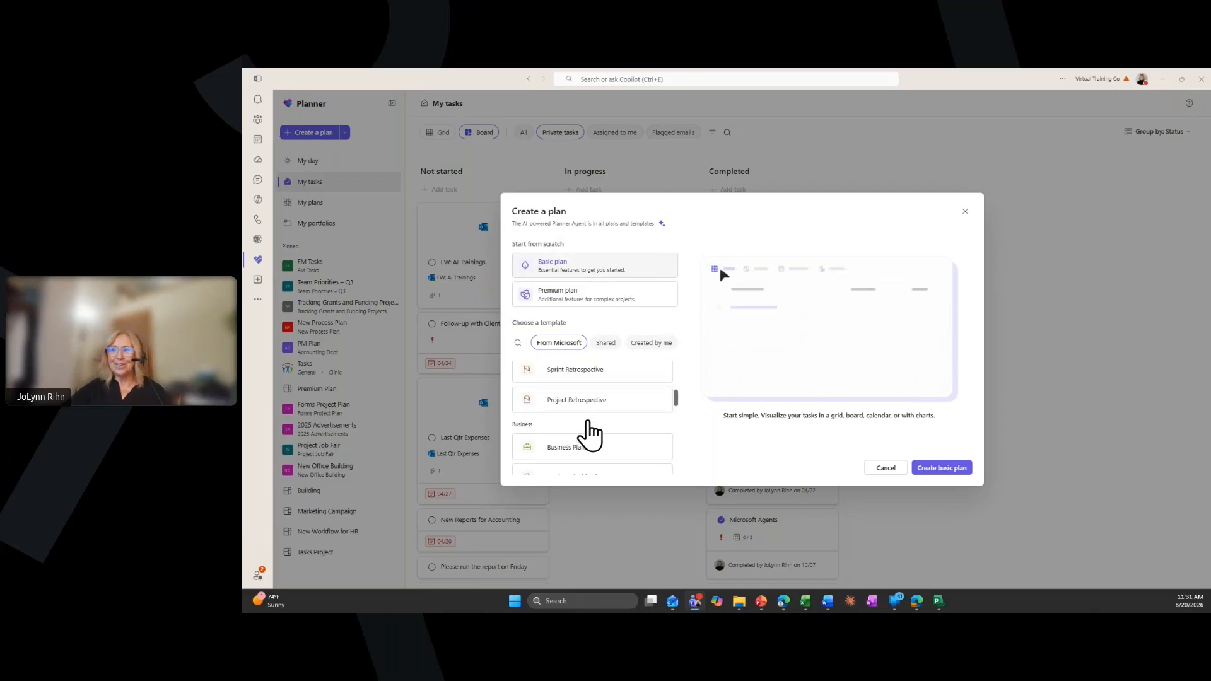
scroll(593, 453, down, 2)
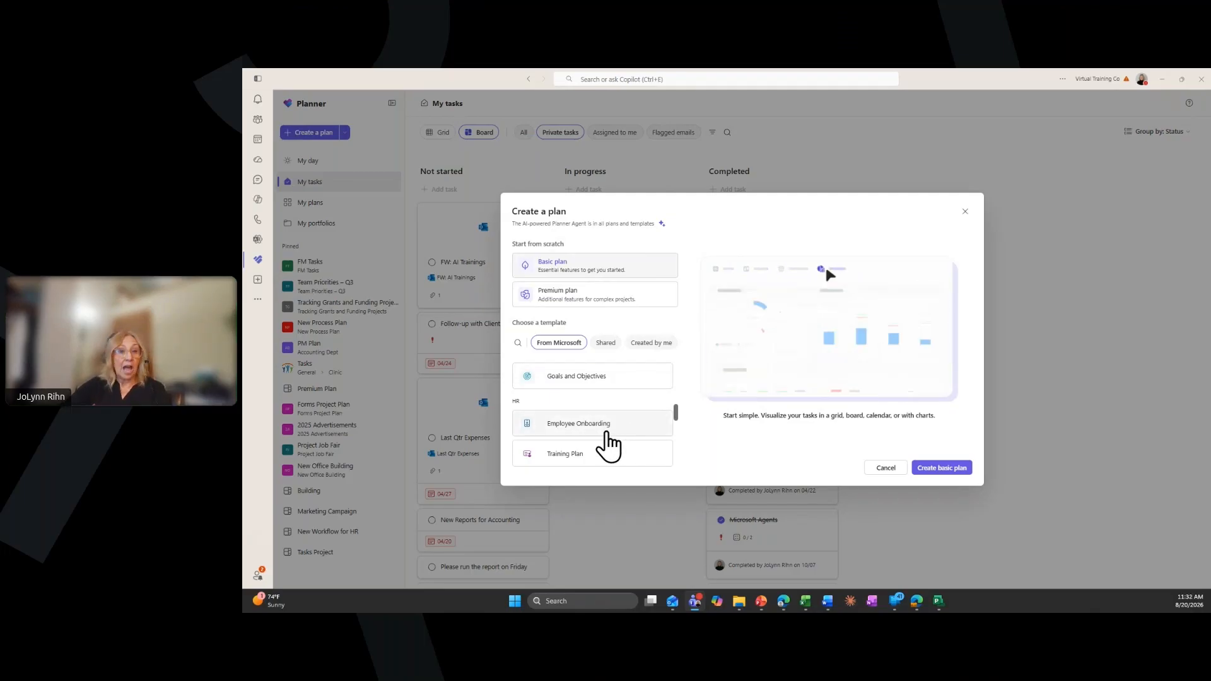
scroll(607, 435, down, 3)
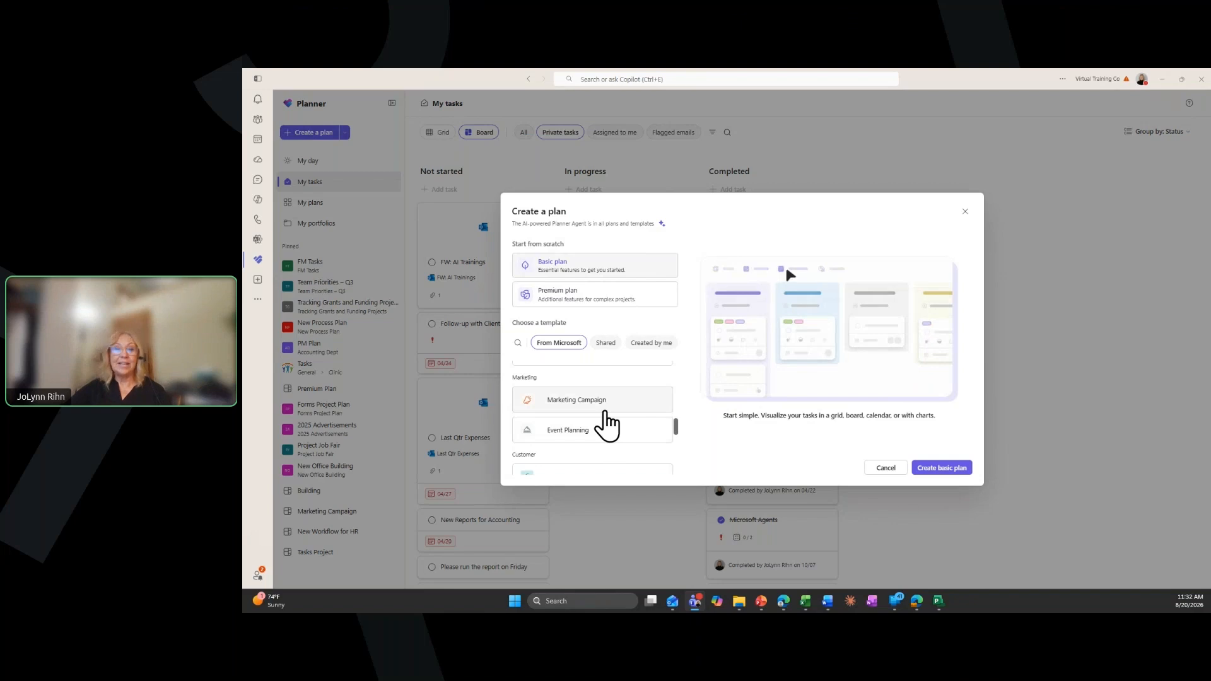
scroll(606, 416, down, 2)
scroll(574, 381, up, 2)
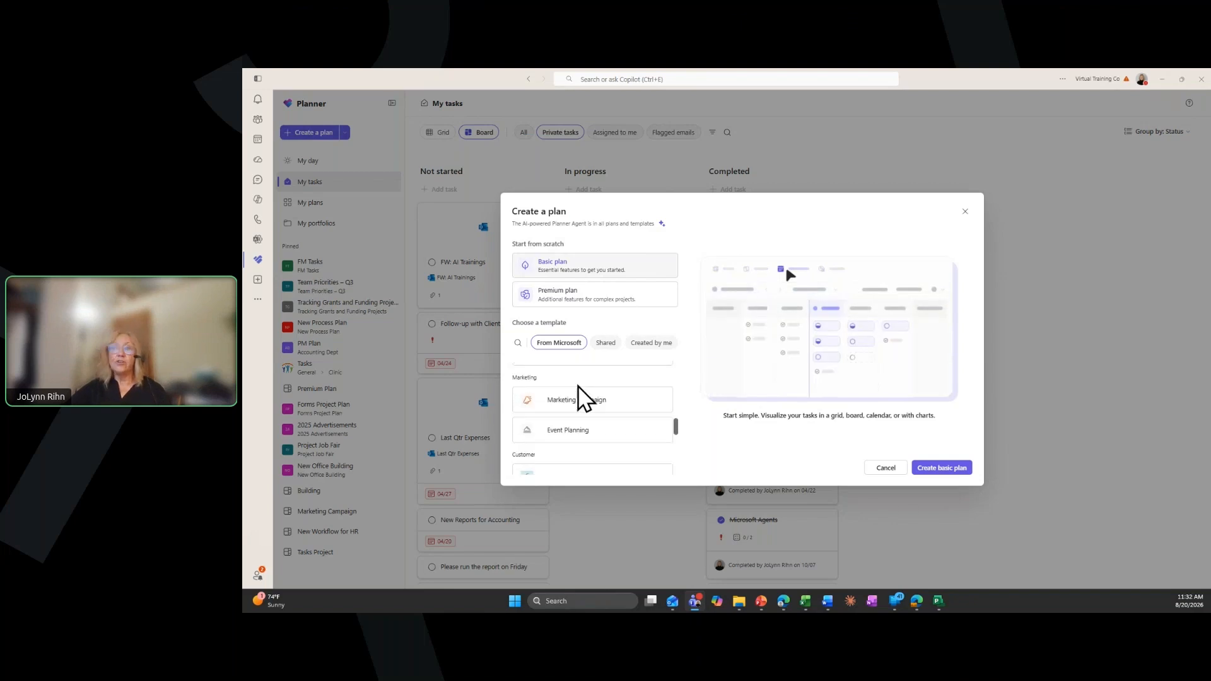
scroll(590, 440, down, 2)
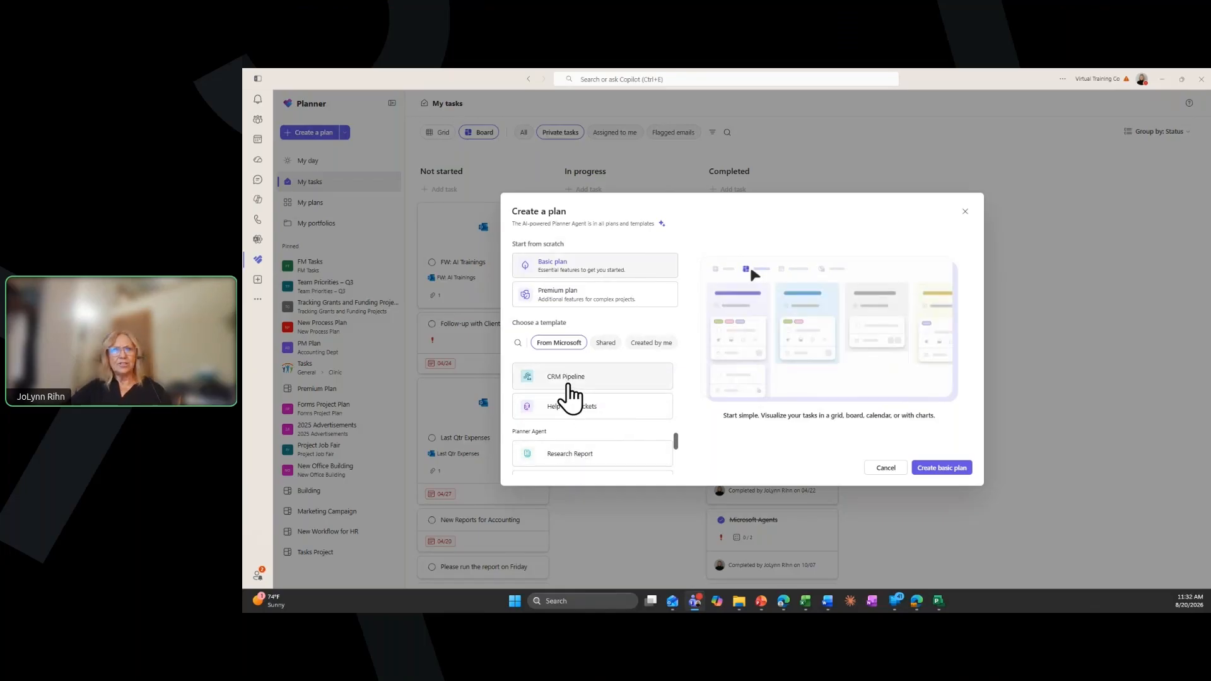
Create a plan from the CRM Pipeline template, keeping the template's name and selecting no group to share with
click(571, 386)
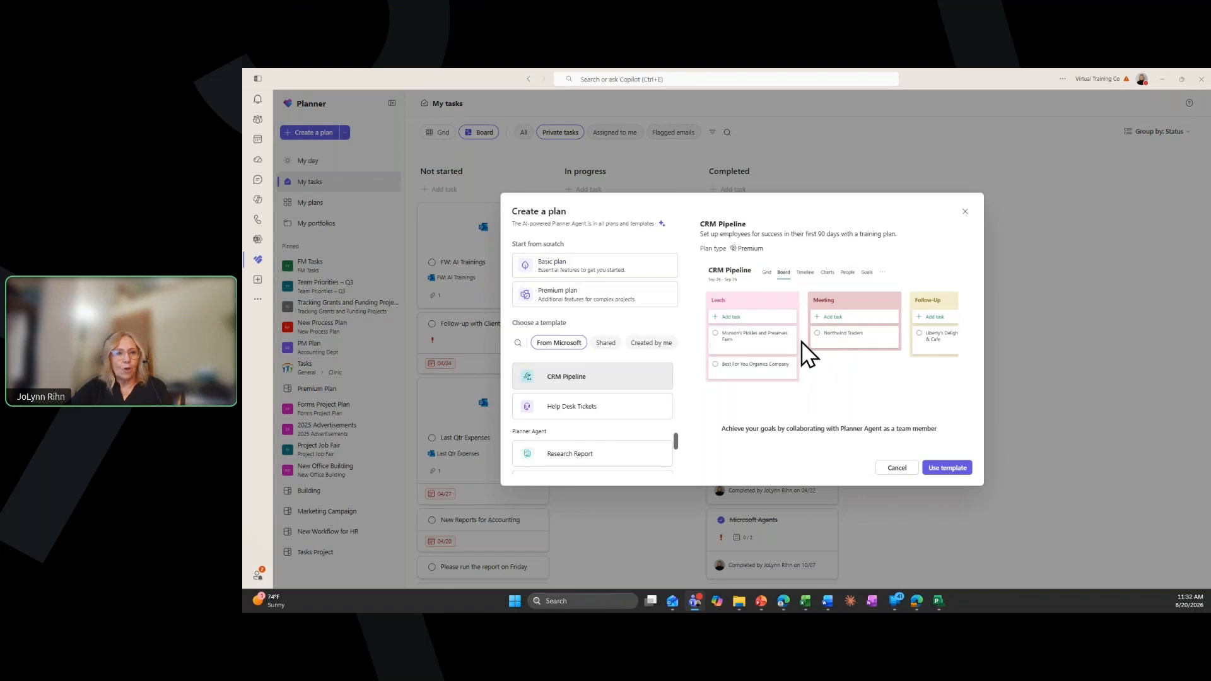
click(946, 468)
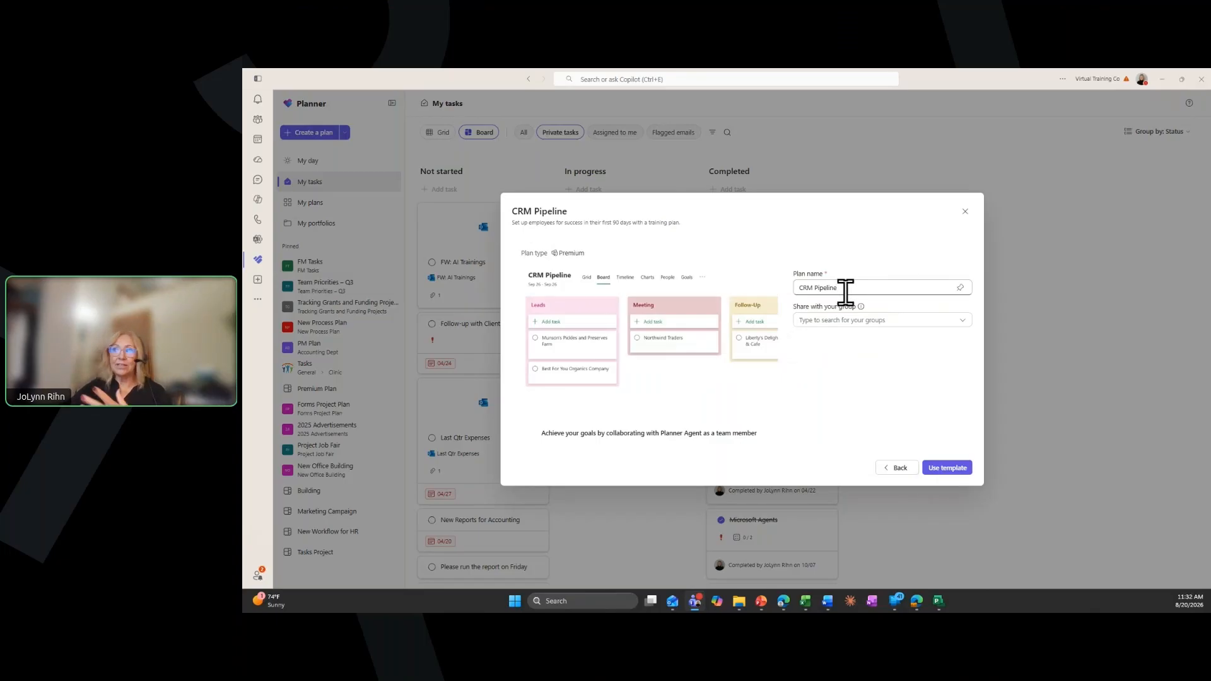
click(849, 322)
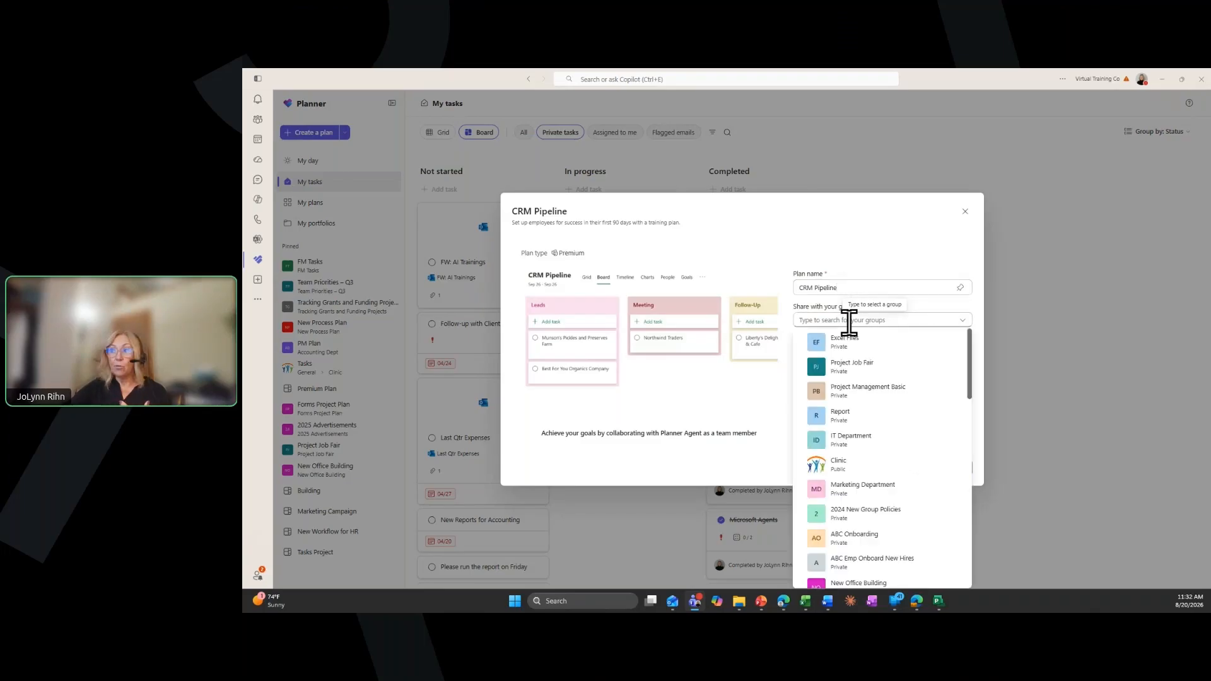
click(848, 321)
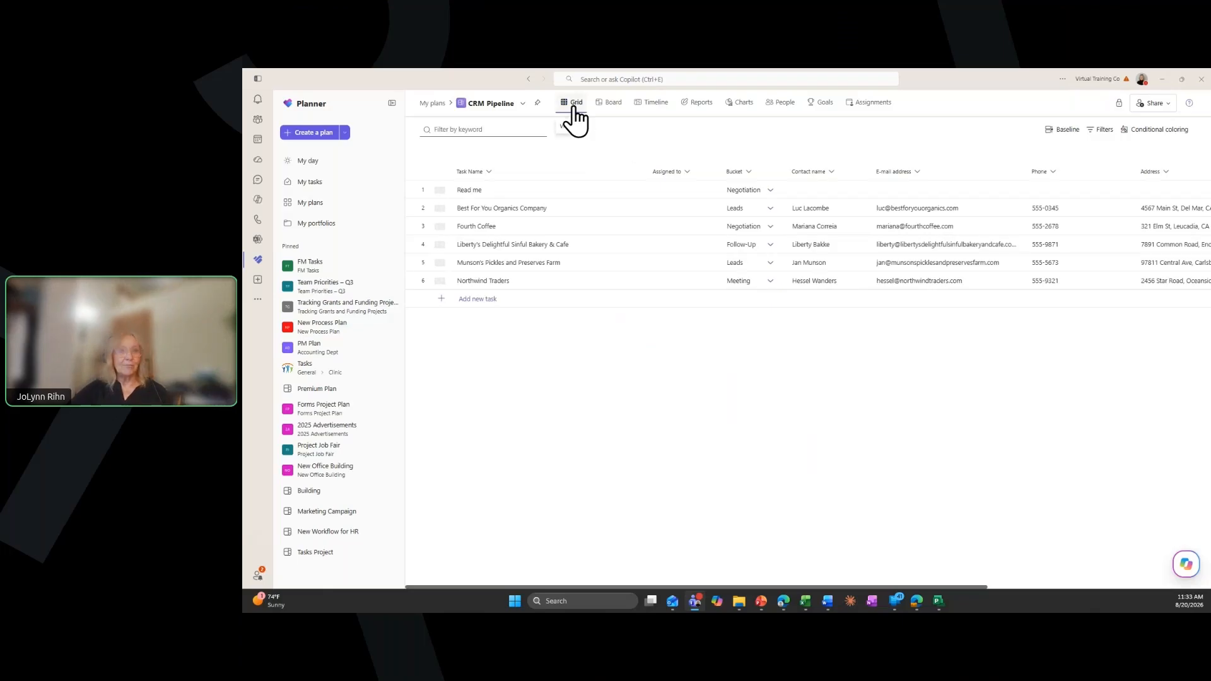
Review the CRM Pipeline plan's Board, Timeline, Reports, Charts, People, Goals and Assignments views, and return to the Grid view
click(611, 106)
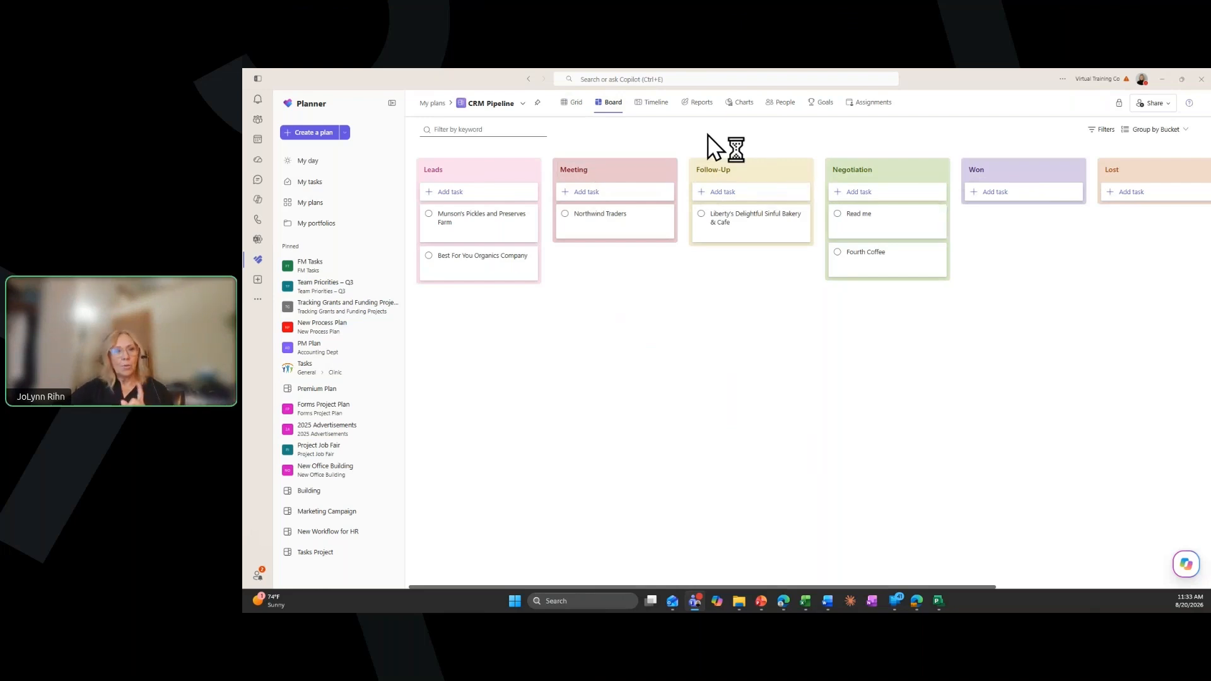
click(658, 106)
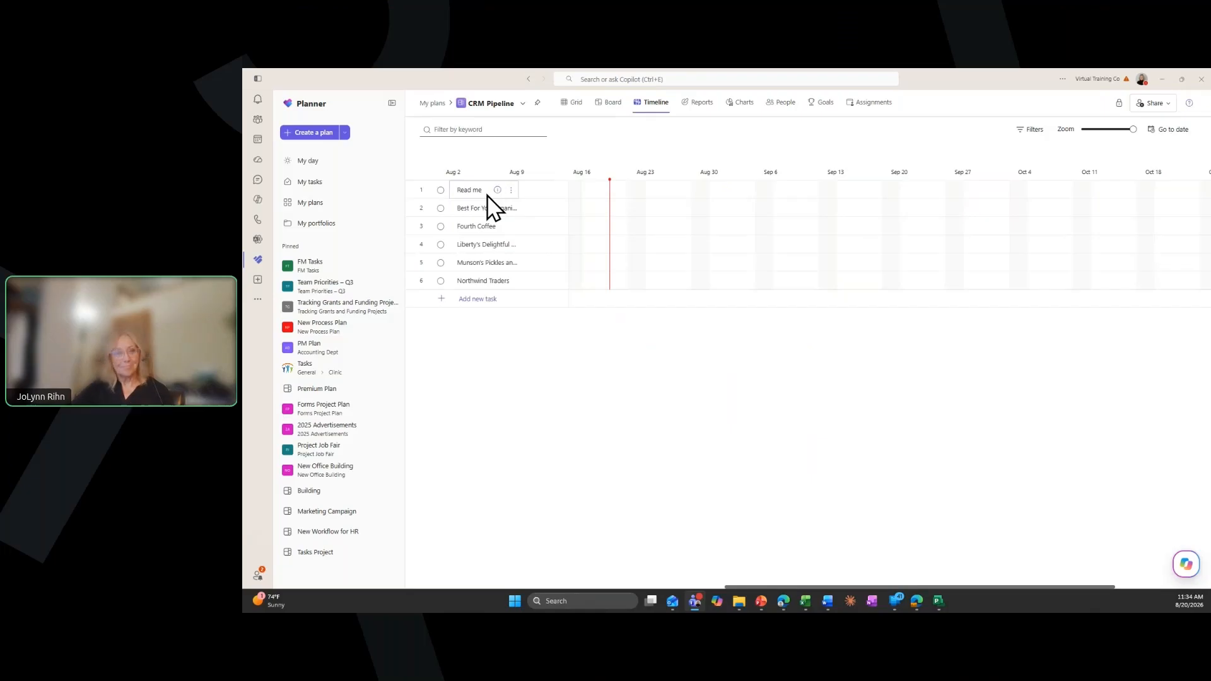
click(708, 104)
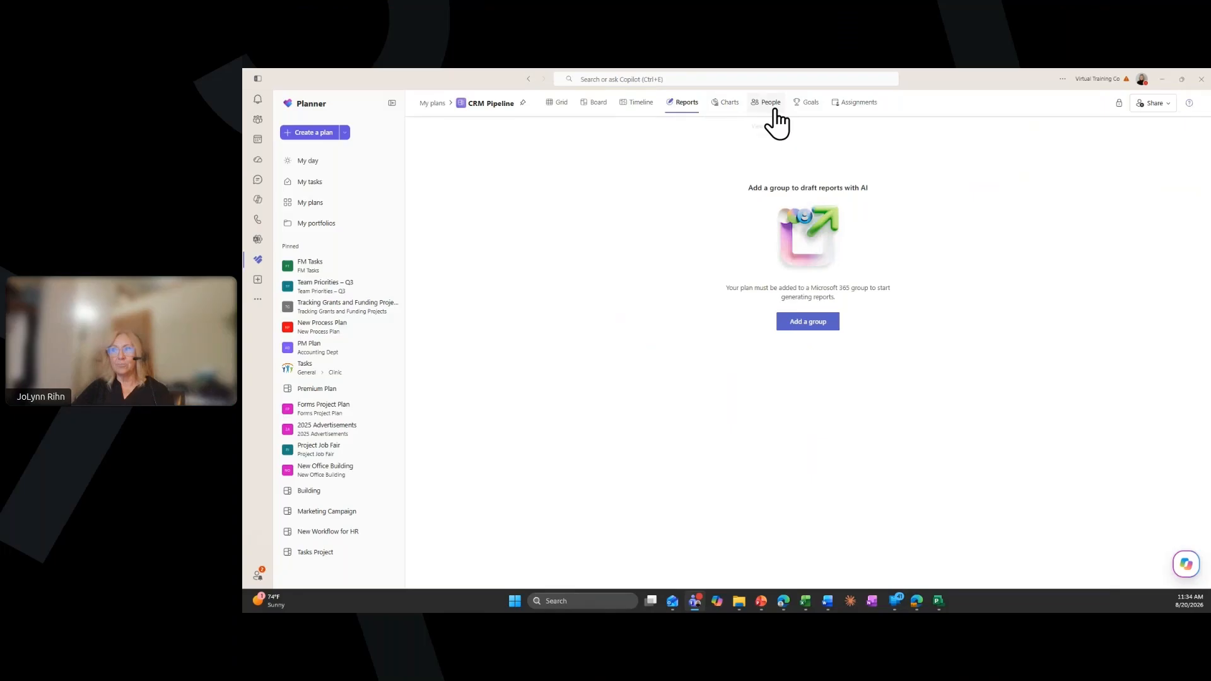
click(732, 106)
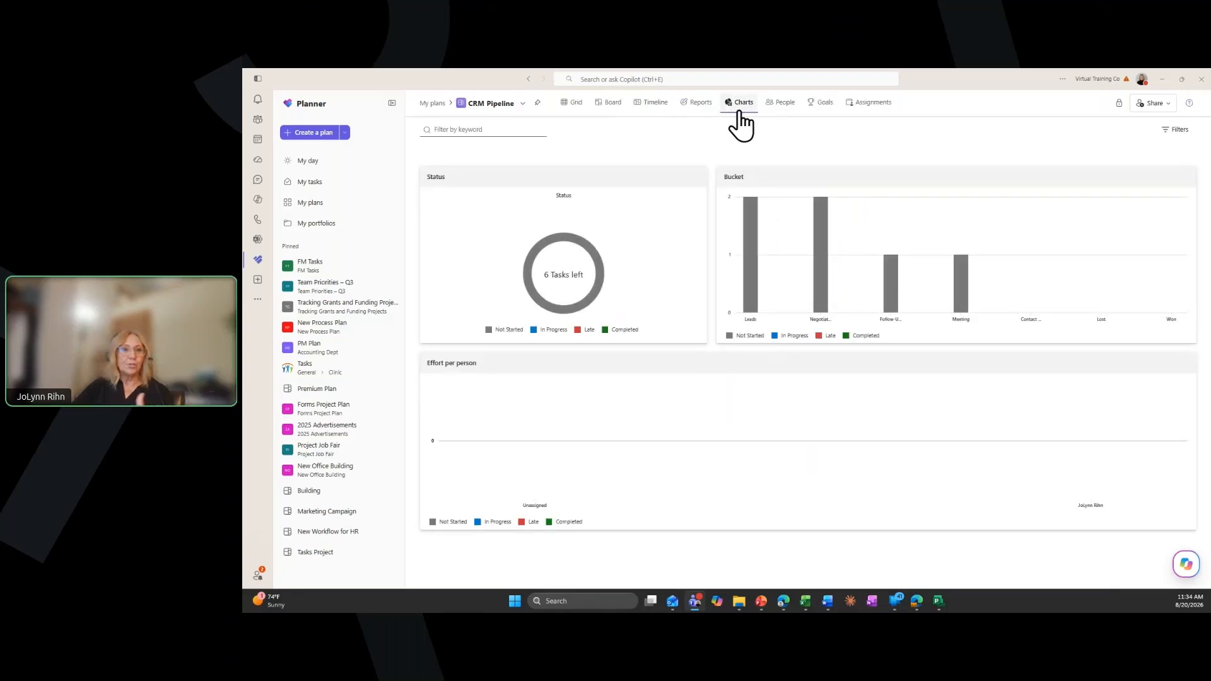
click(782, 104)
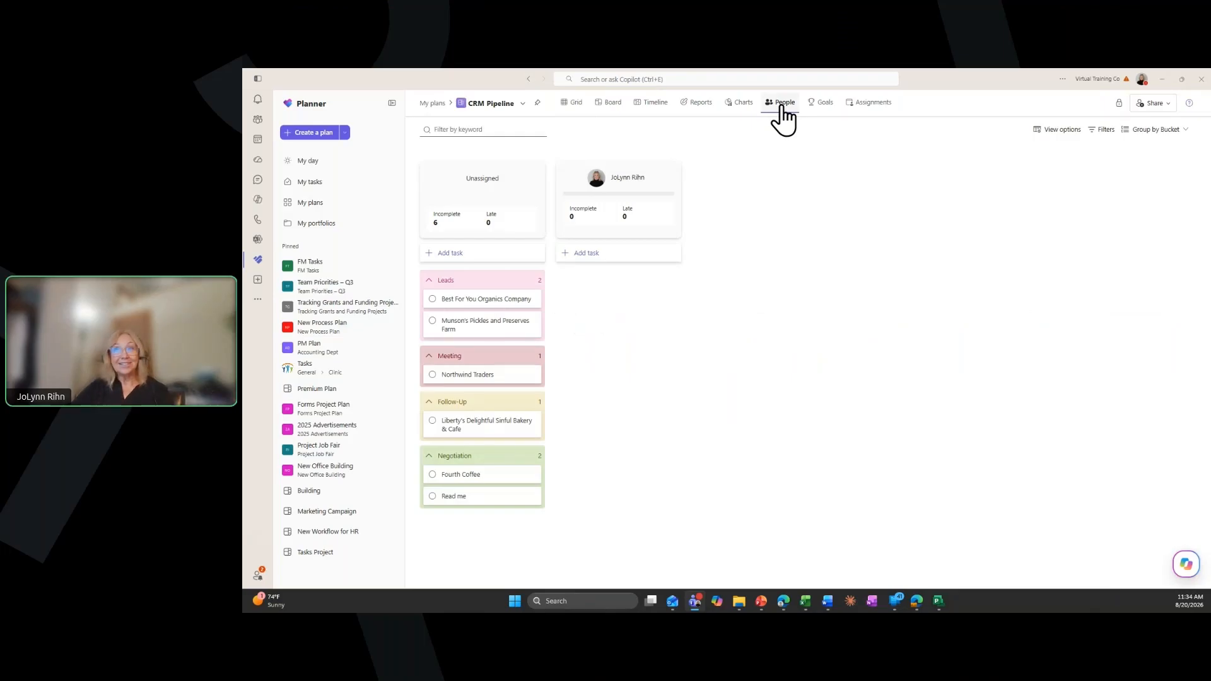
click(820, 104)
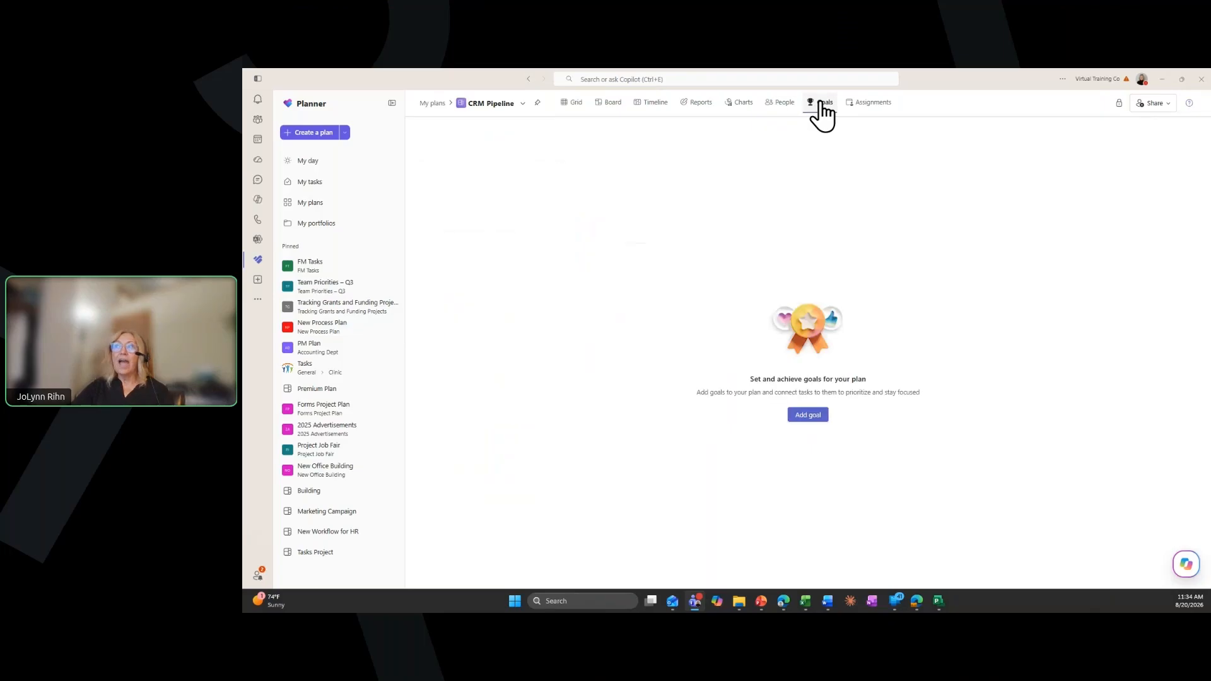
click(866, 104)
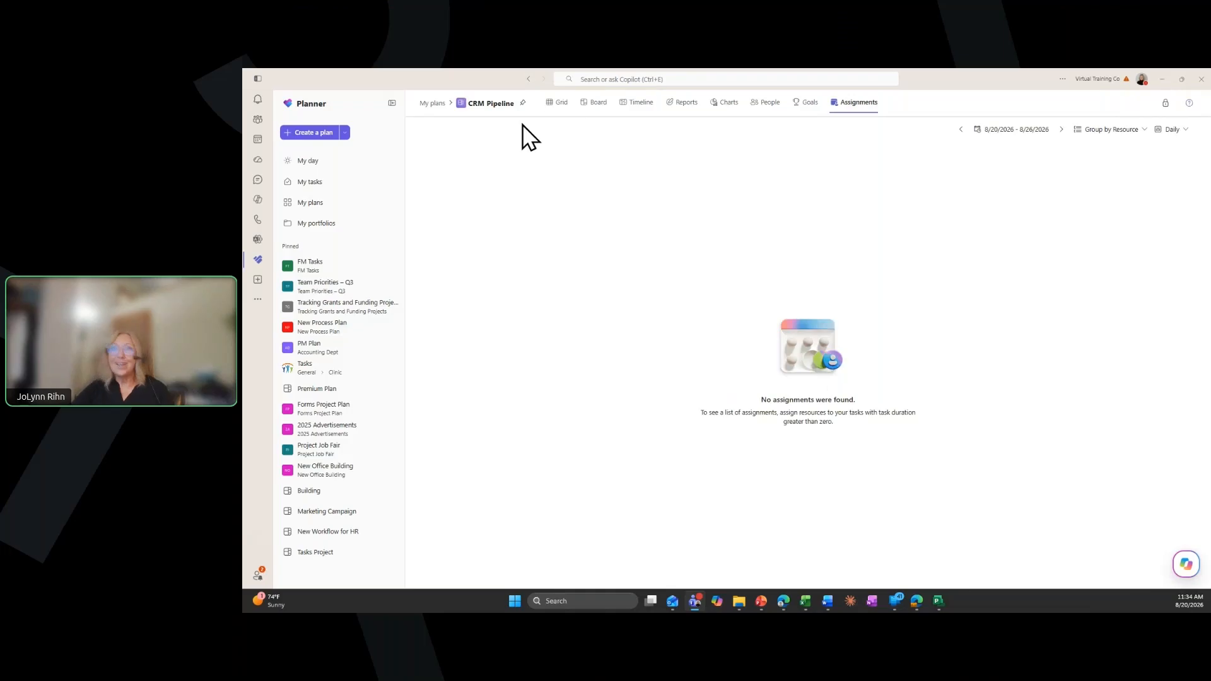
click(560, 106)
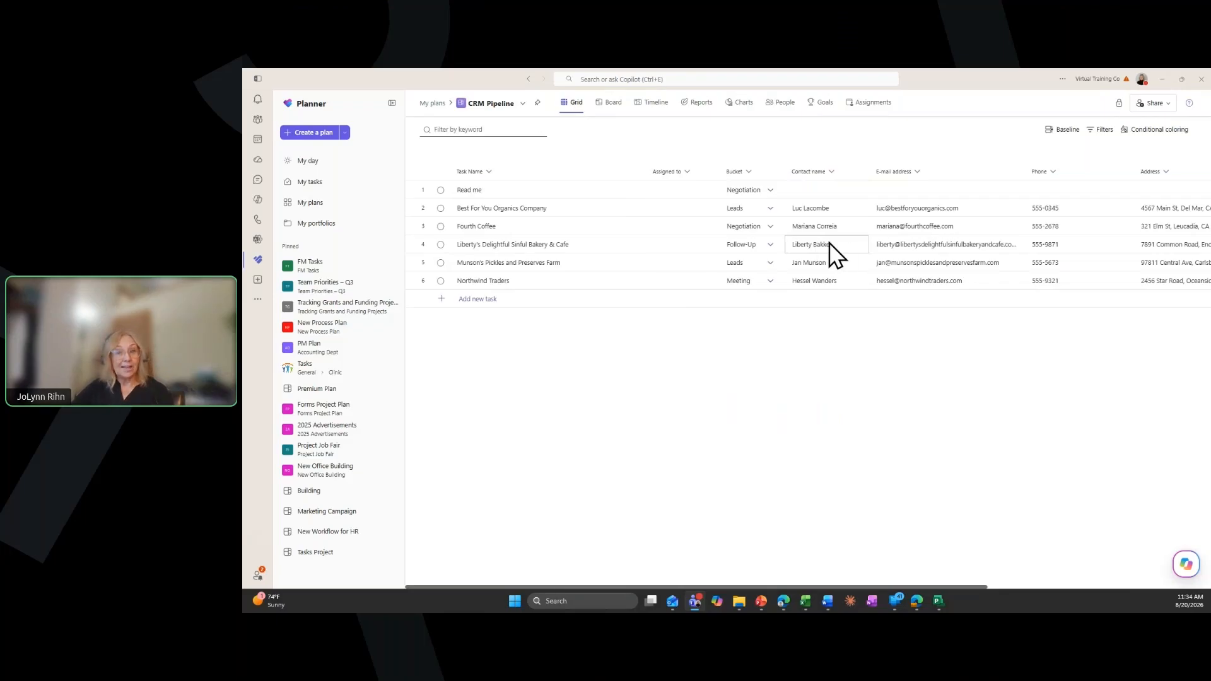
Share the plan by creating a new group named CRM Pipeline with one colleague as member, and close the invitation dialog
click(1155, 106)
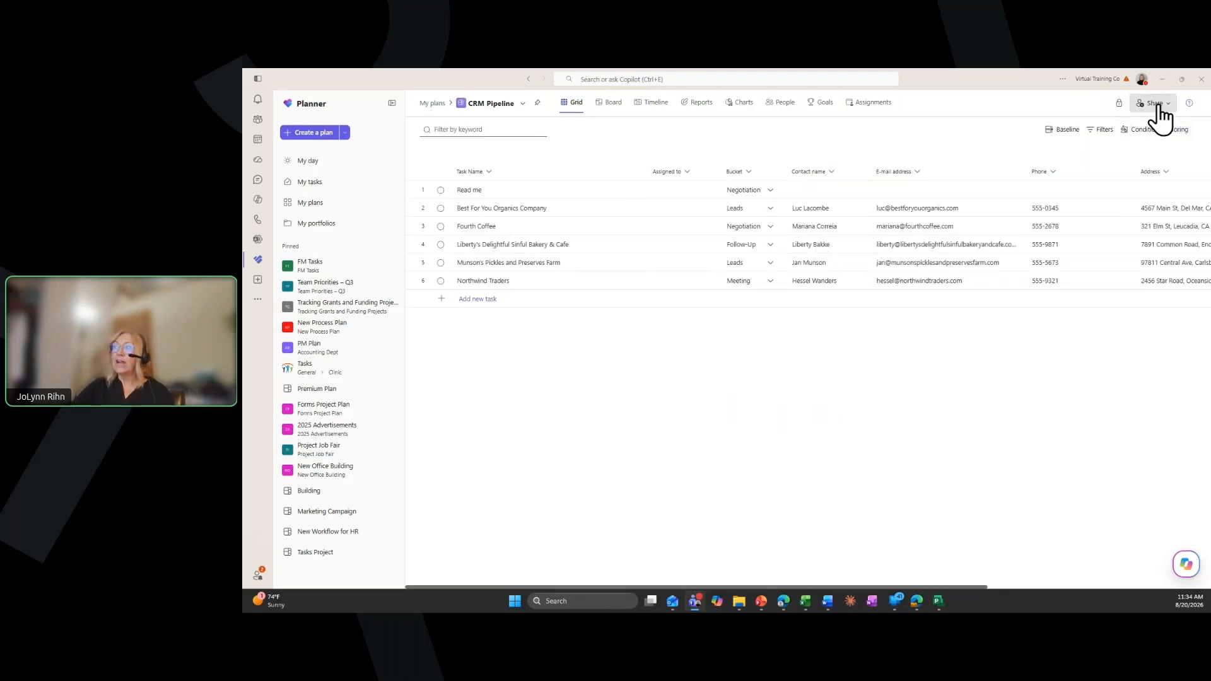
click(713, 384)
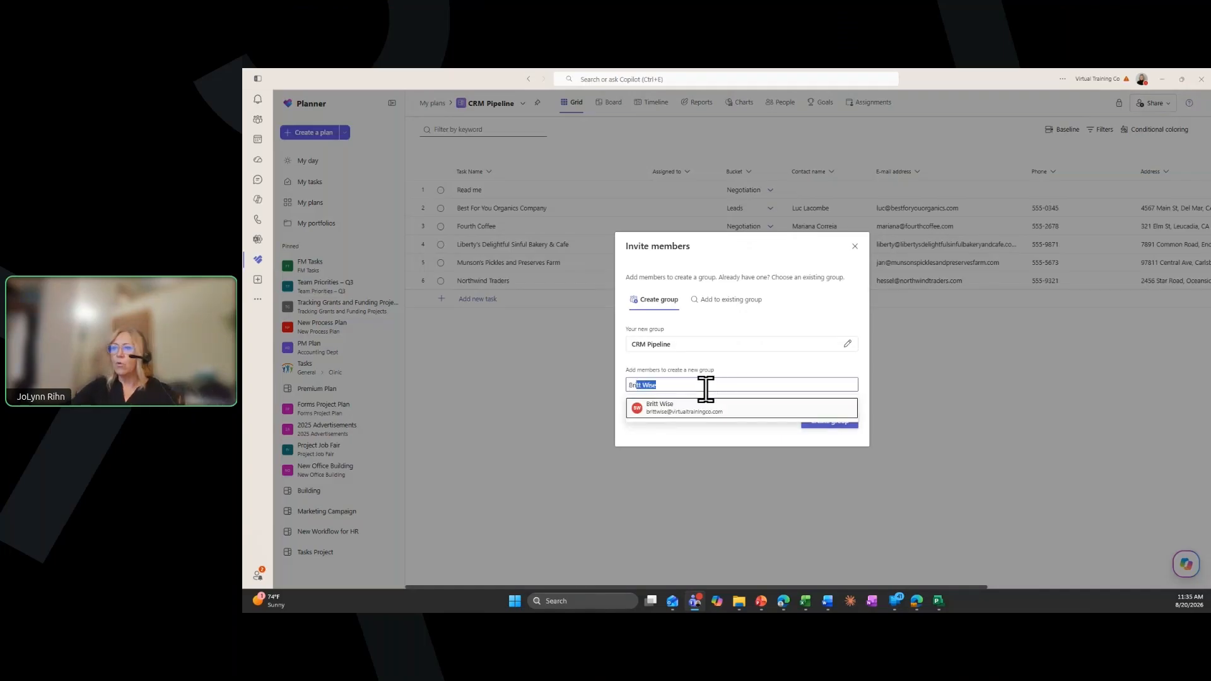
click(706, 409)
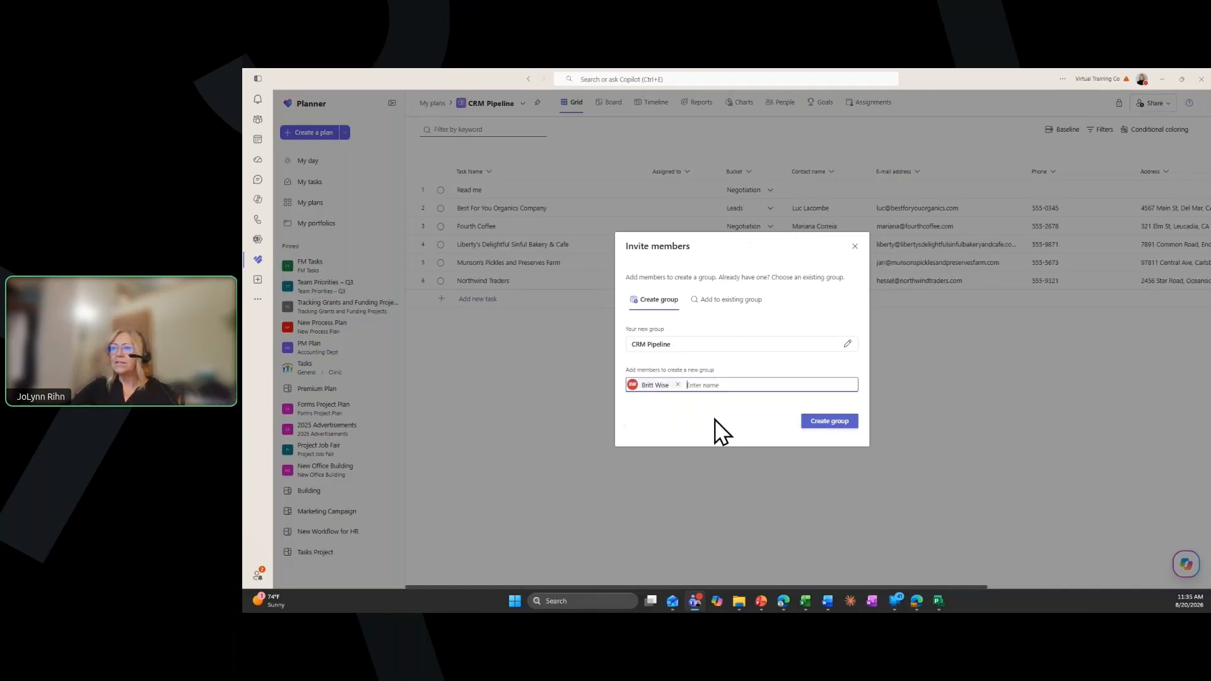
click(815, 426)
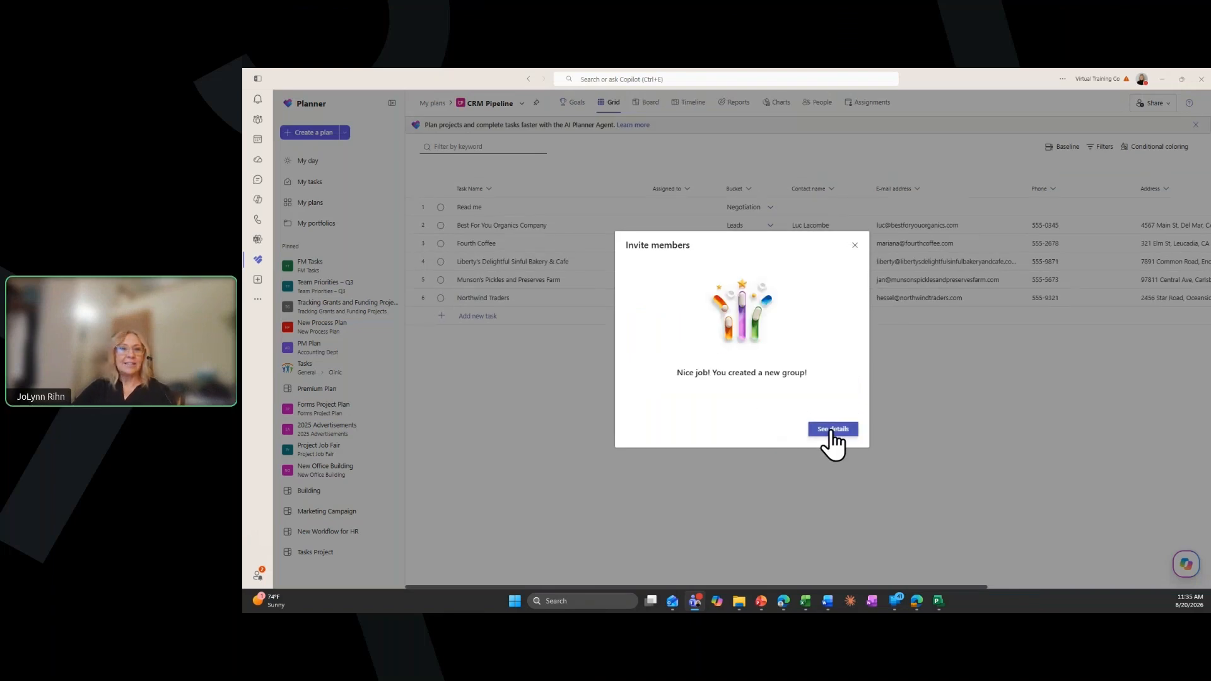
click(855, 248)
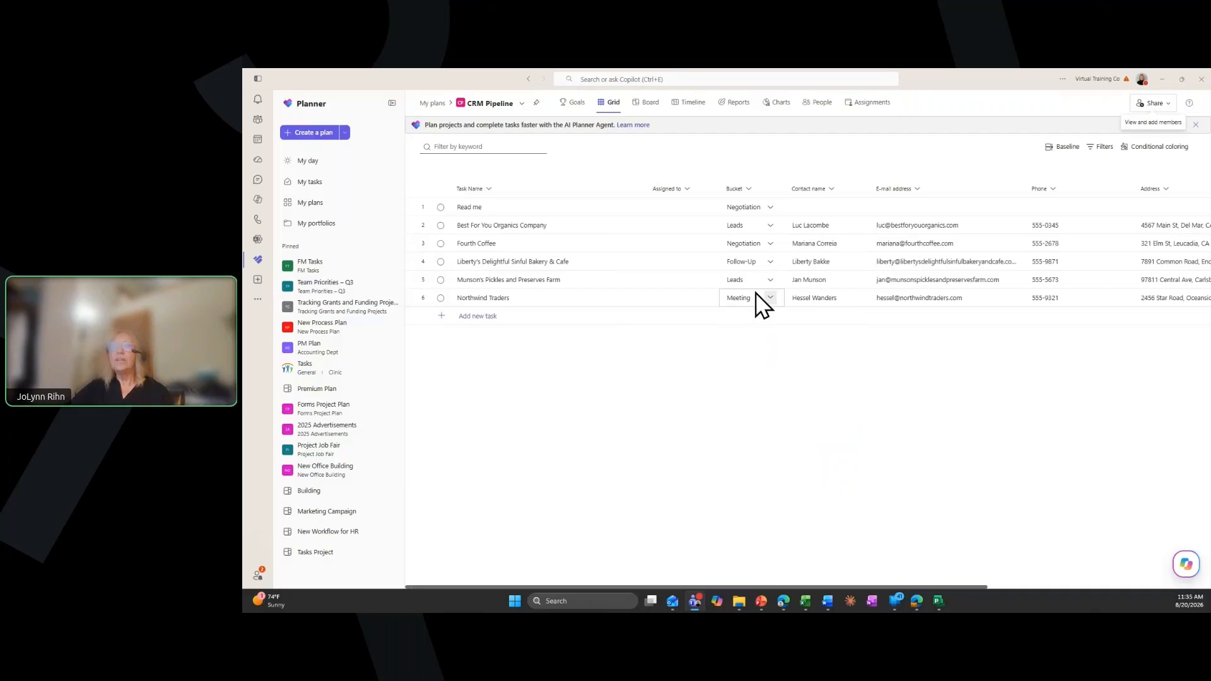
Review the available actions for the Read me task, including connecting it to a goal, and open its details
click(806, 213)
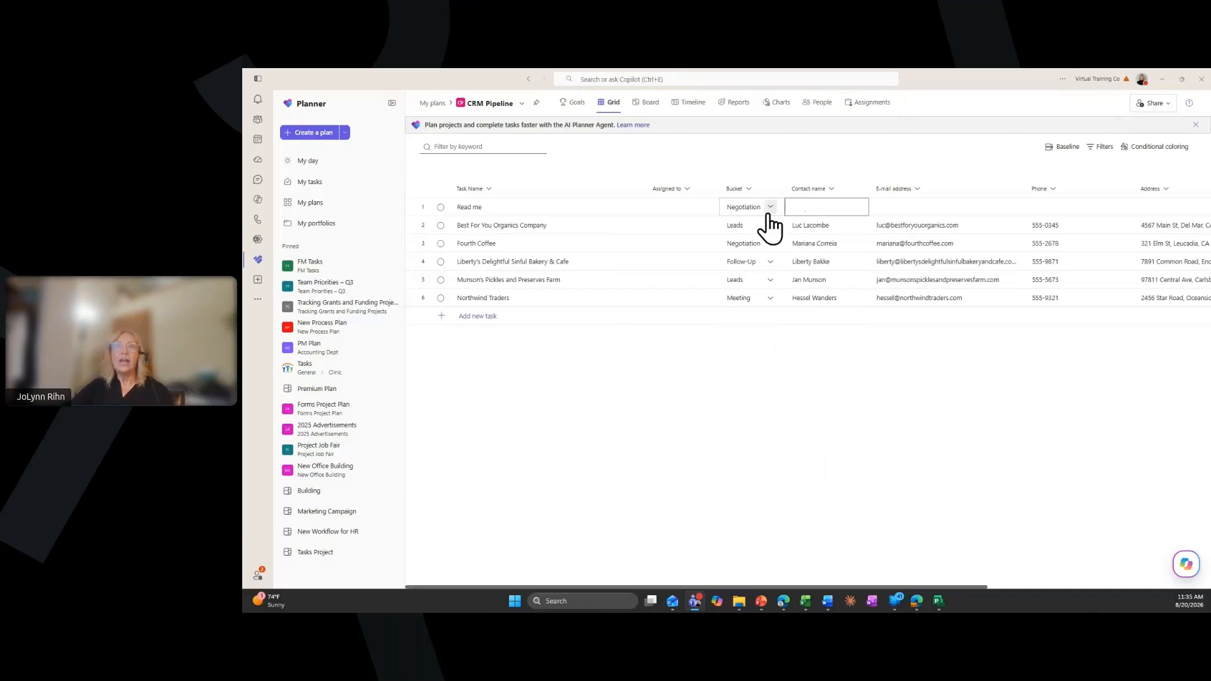
click(475, 208)
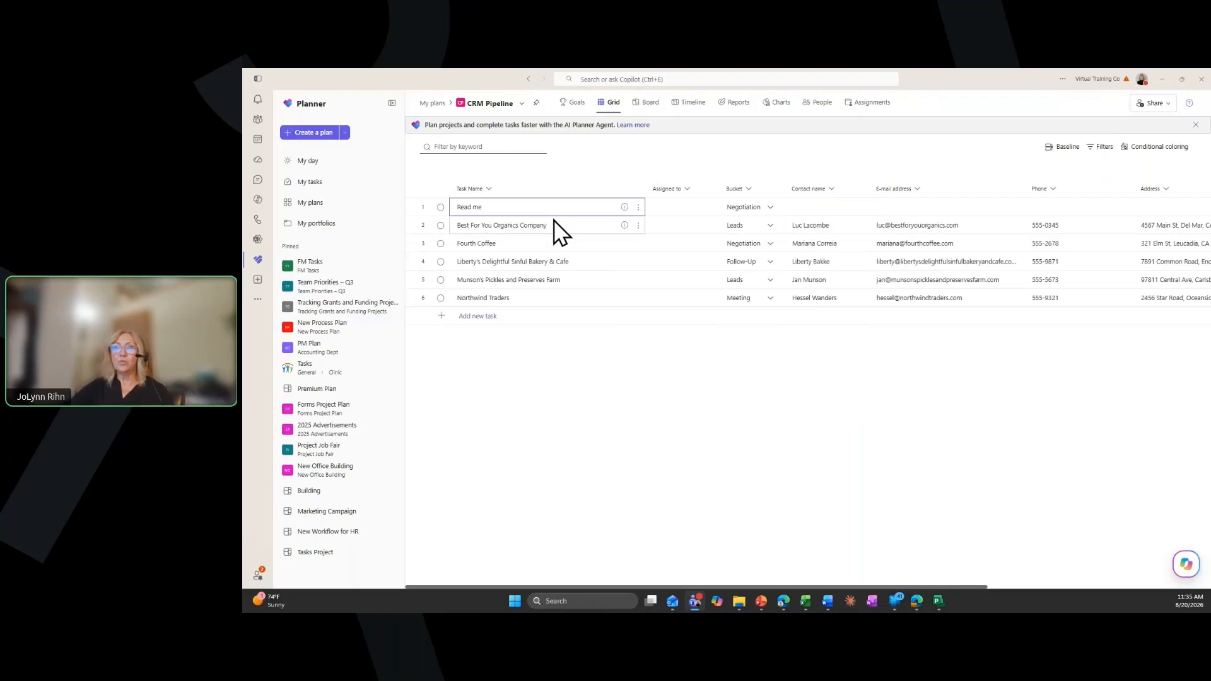
click(638, 208)
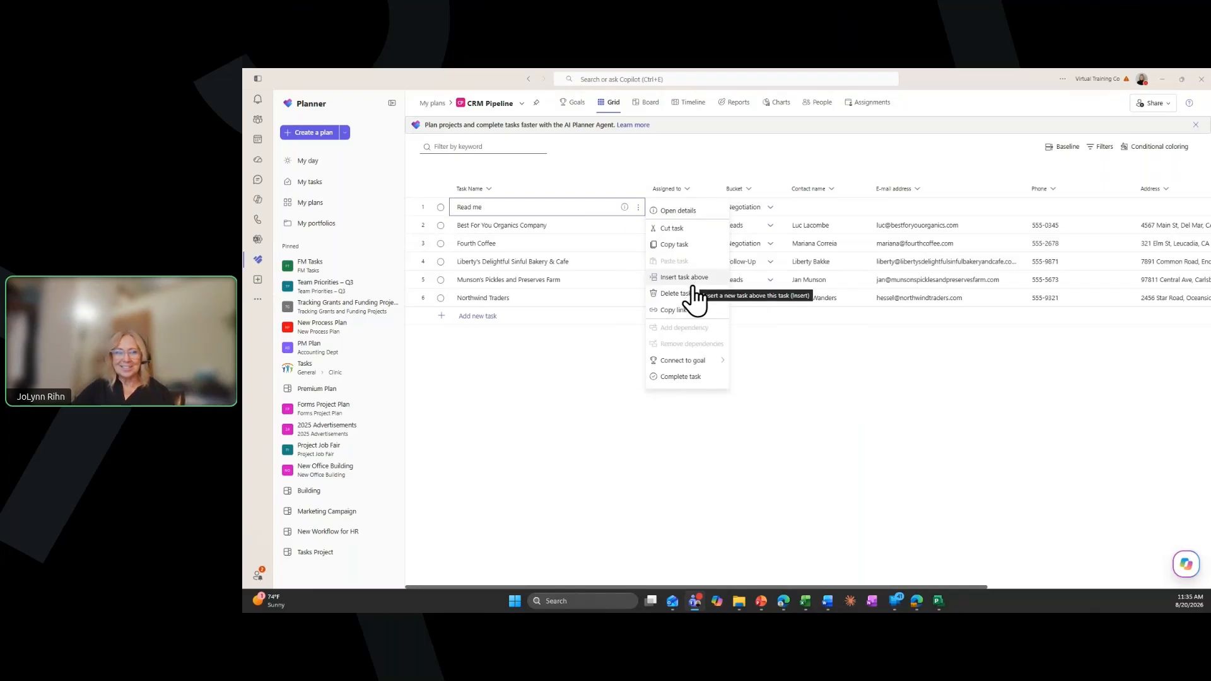
click(697, 364)
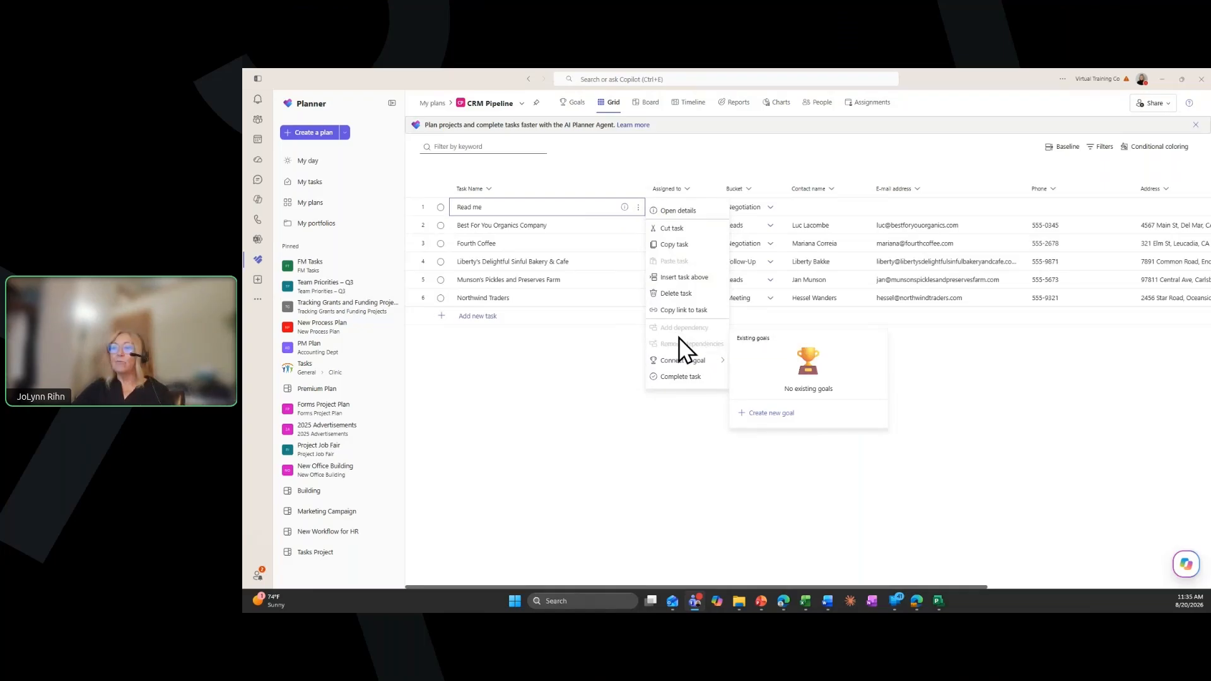
click(679, 212)
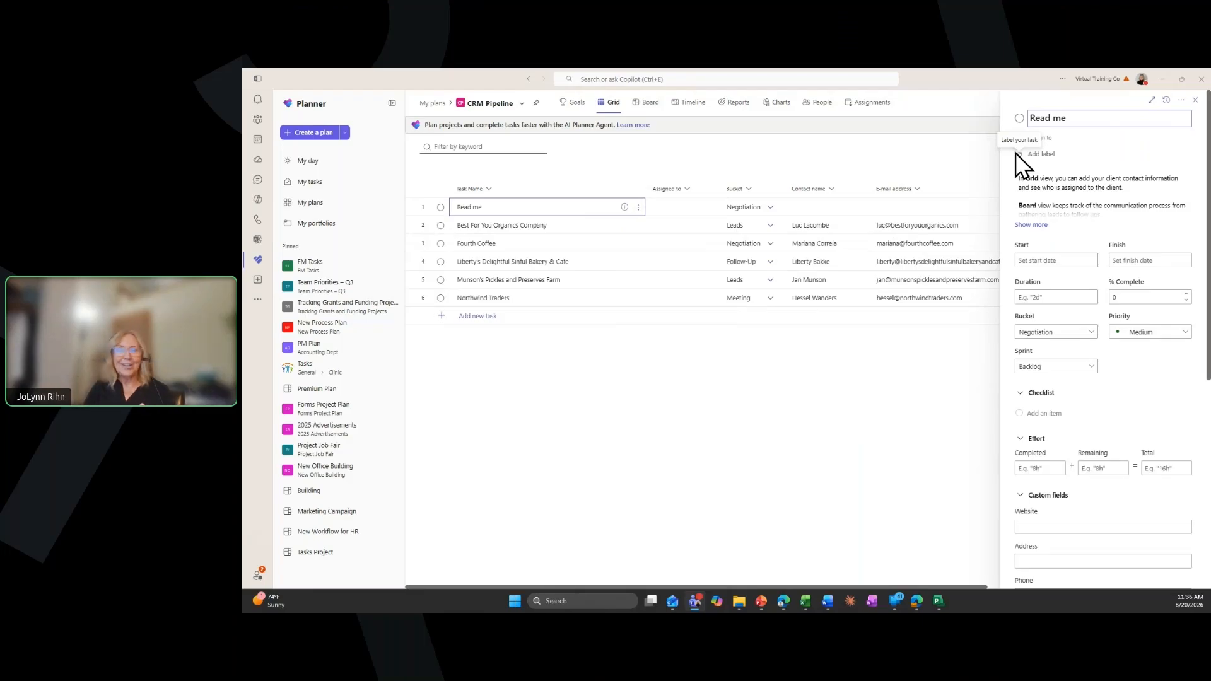
Set the Read me task's start date to 08/24/2026 and its duration to 5 days
click(1059, 259)
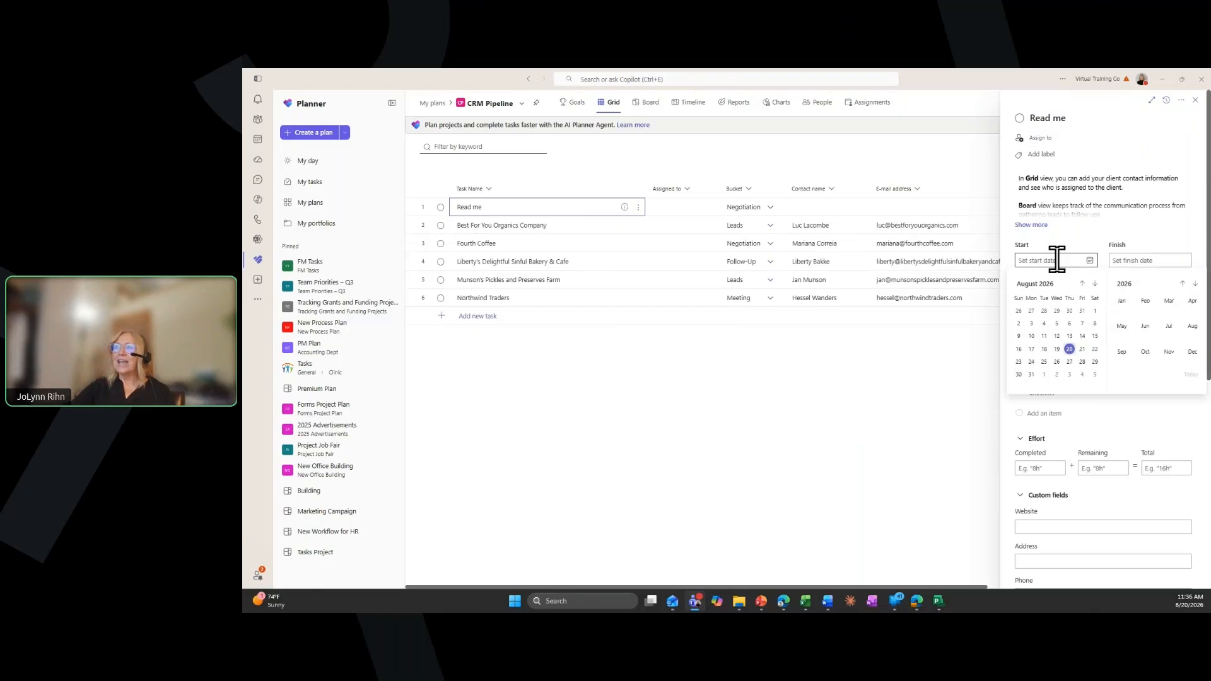
click(1030, 362)
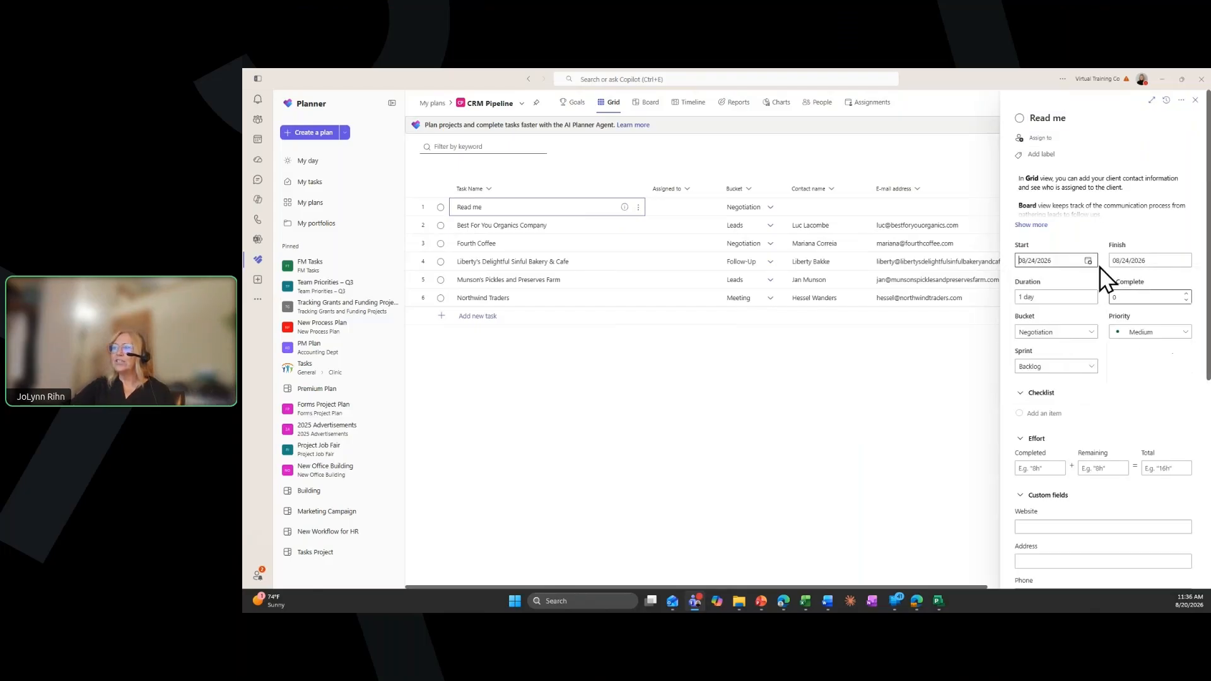
click(1081, 300)
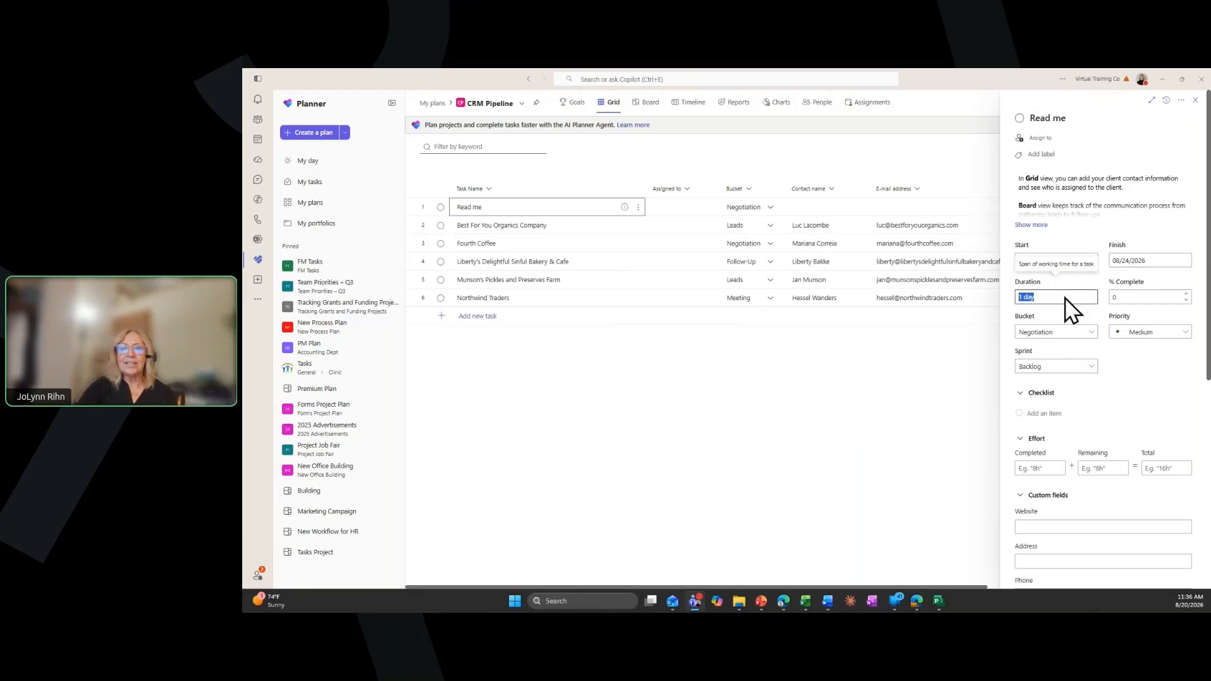
text(5)
key(Tab)
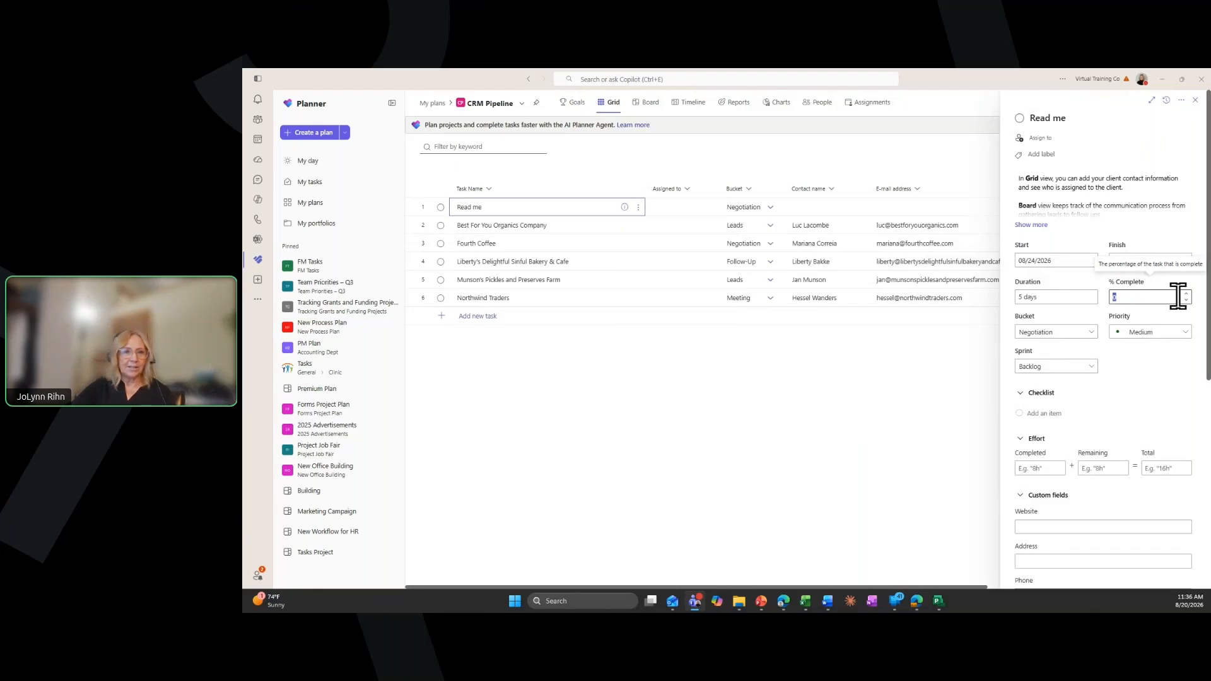
Set the Read me task's bucket to Follow-Up and its completed effort to 2 hours
click(1073, 334)
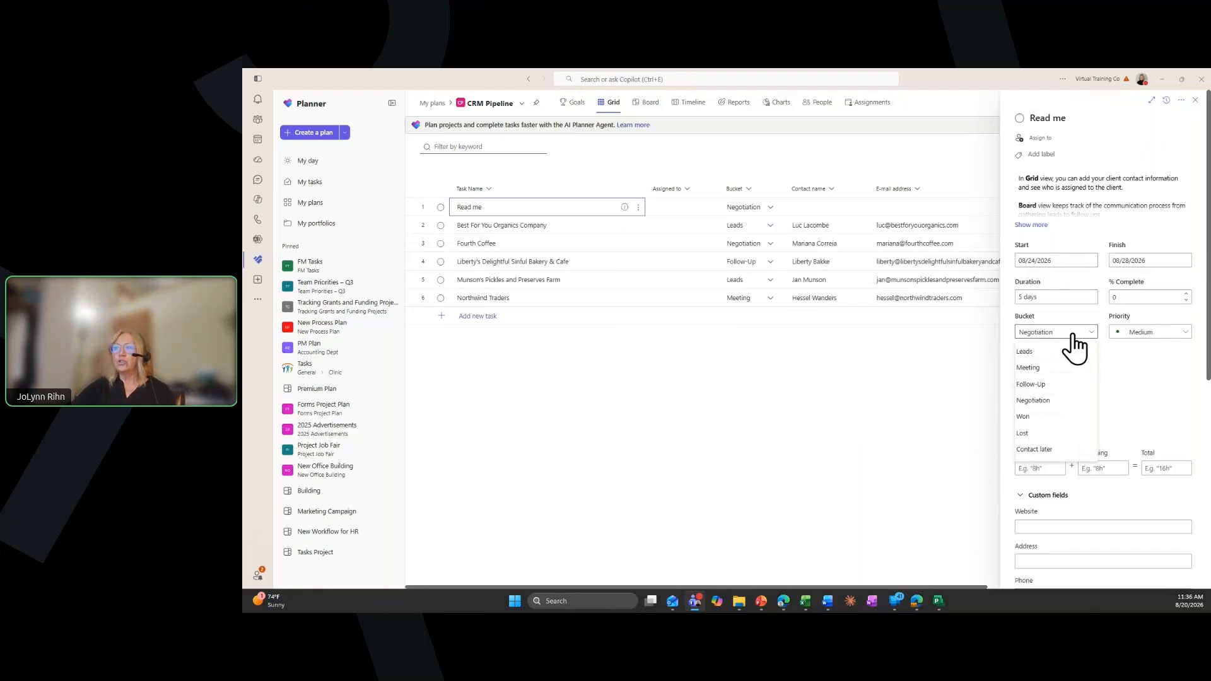
click(1046, 386)
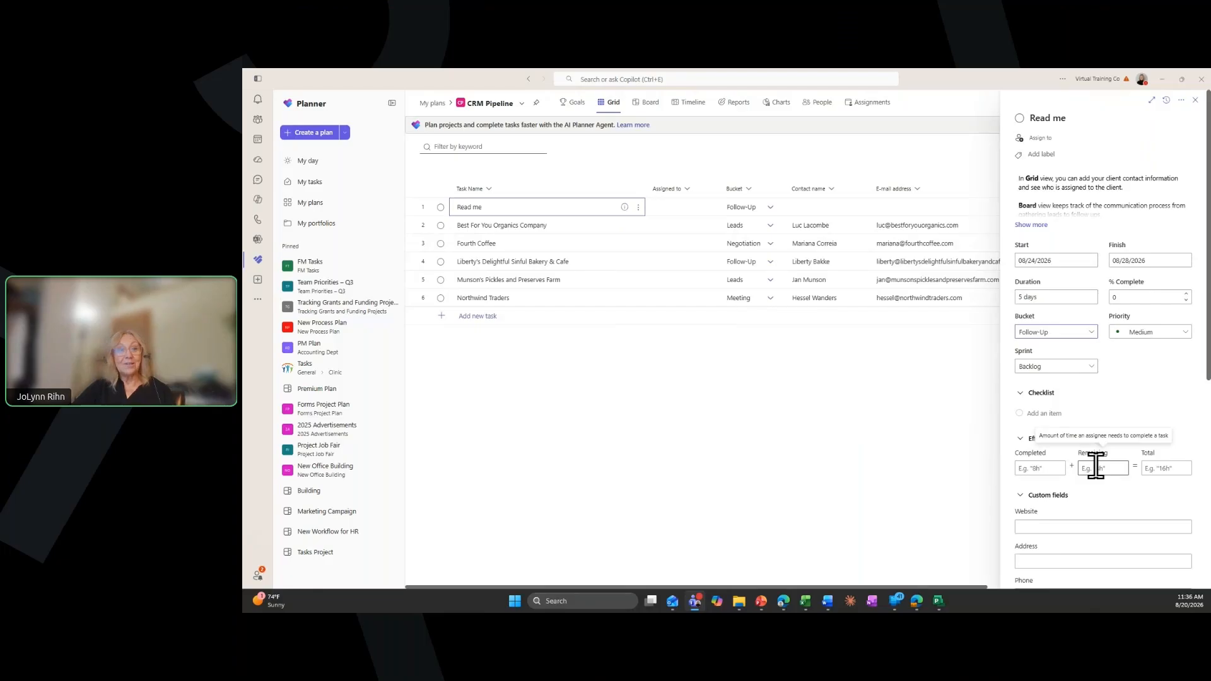
text(2h)
click(1061, 482)
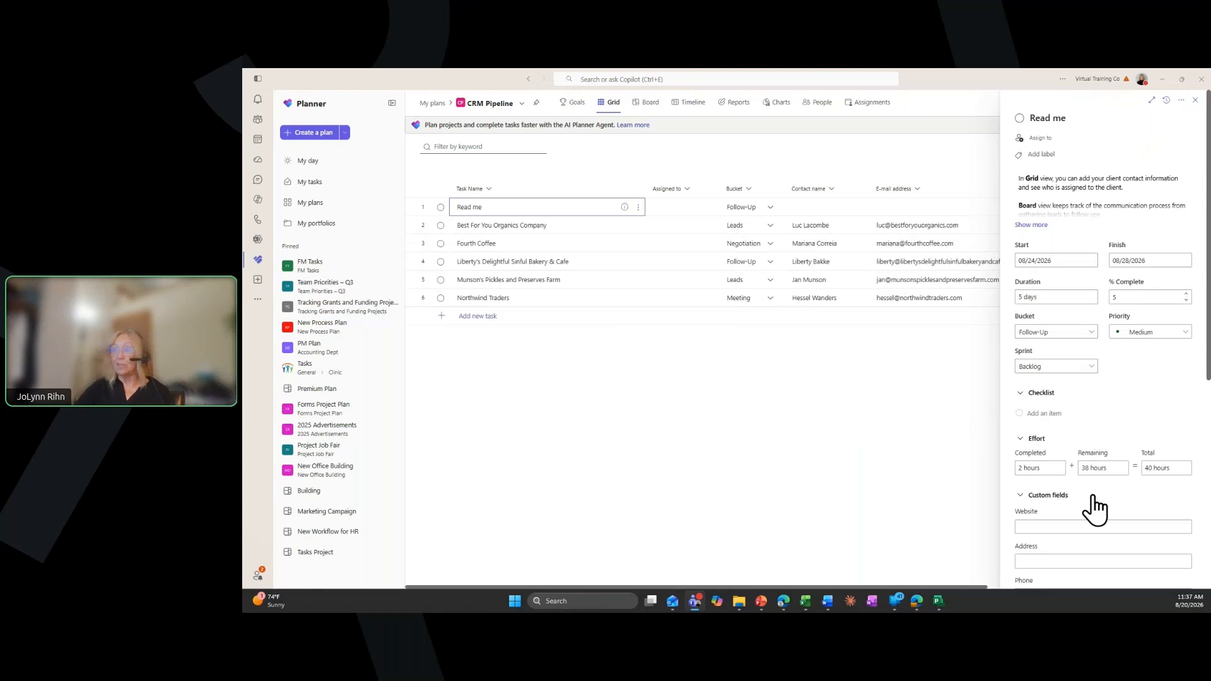
Make the Best For You Organics Company task depend on the Read me task and review the available dependency types
scroll(1092, 498, down, 2)
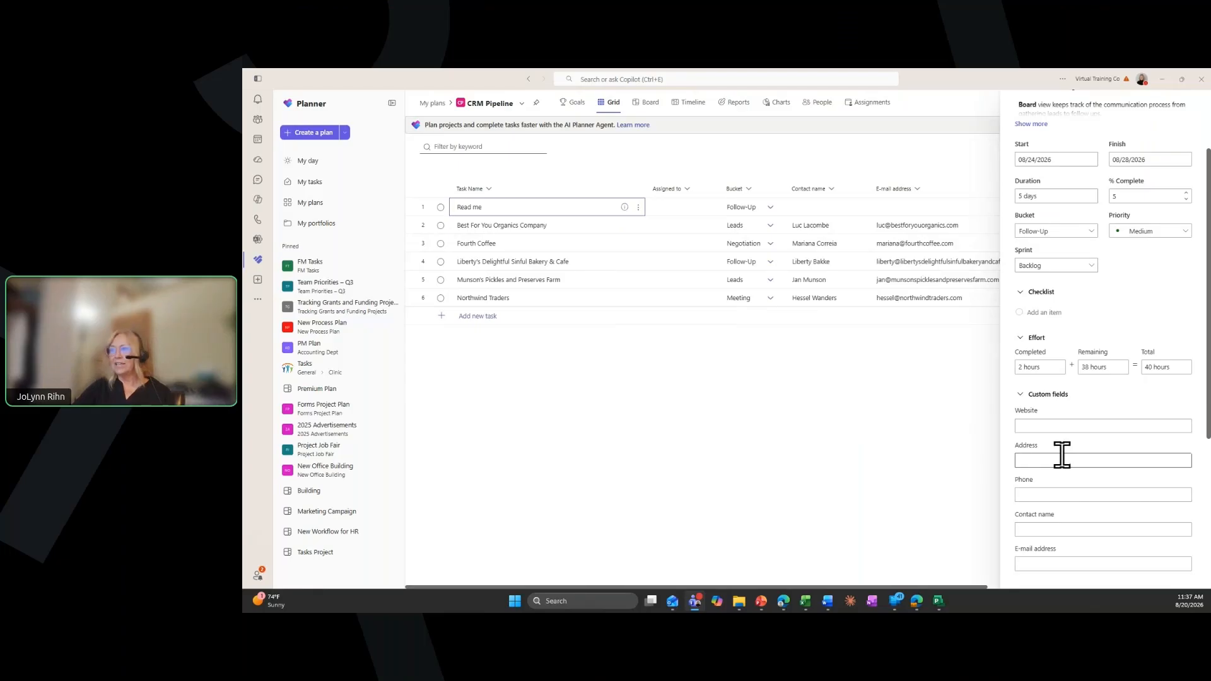
scroll(1065, 466, down, 5)
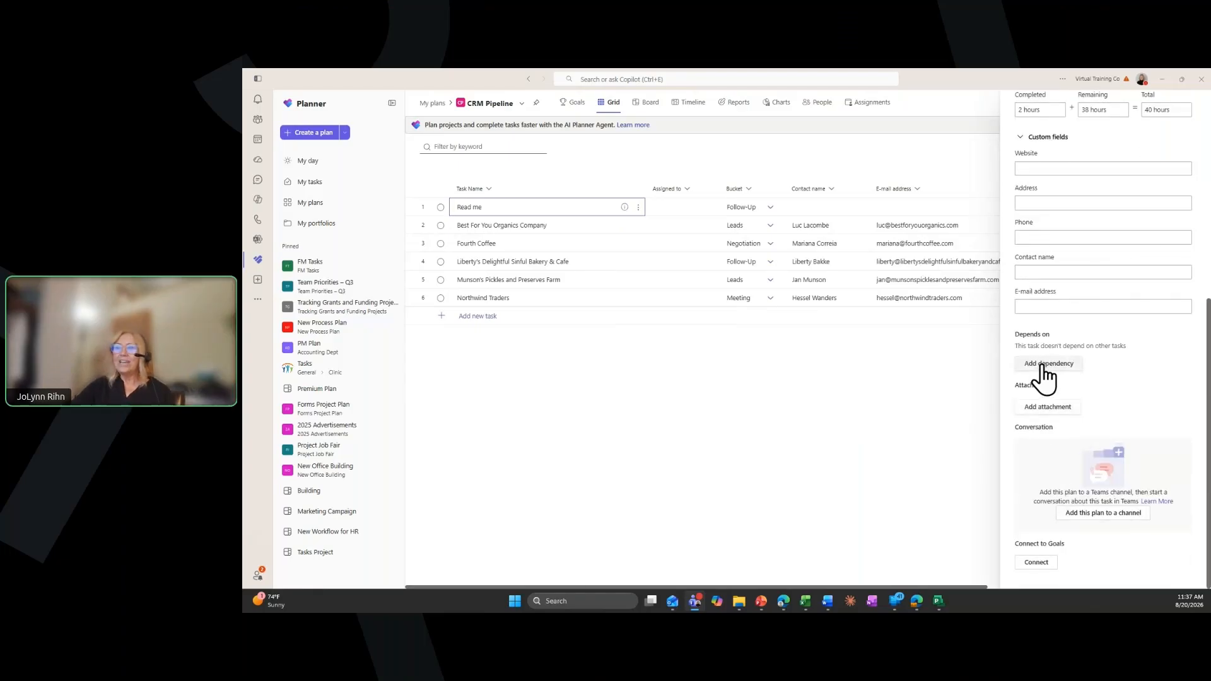
click(511, 227)
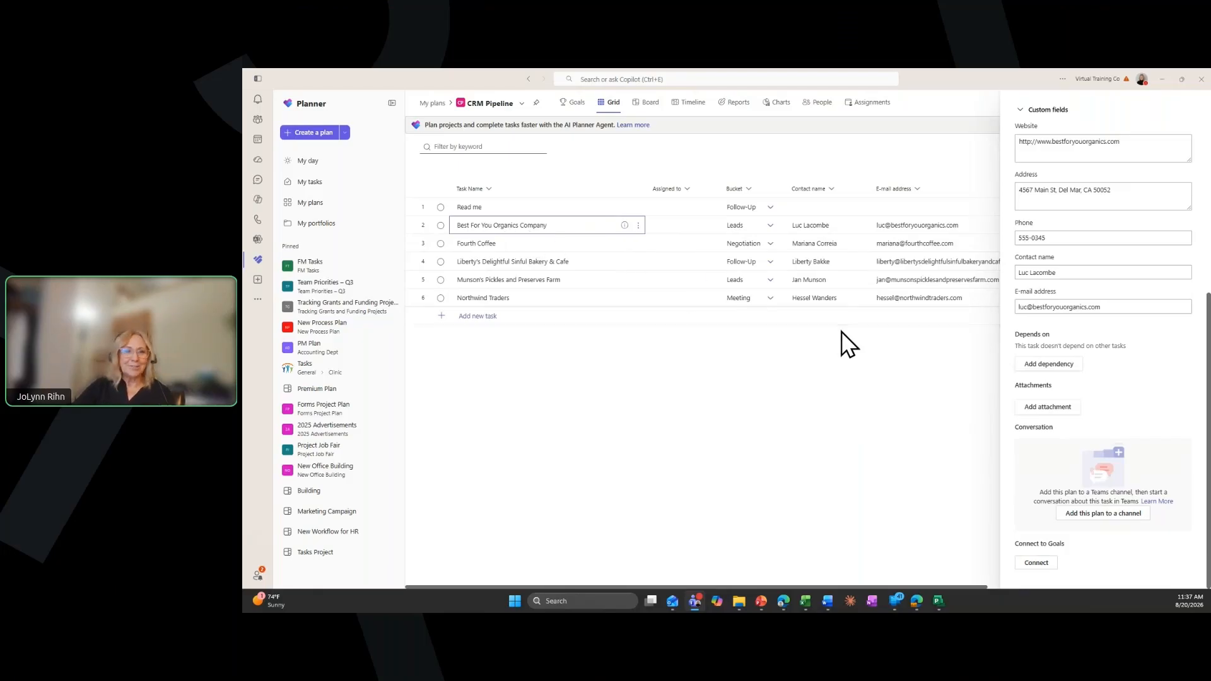
click(1047, 366)
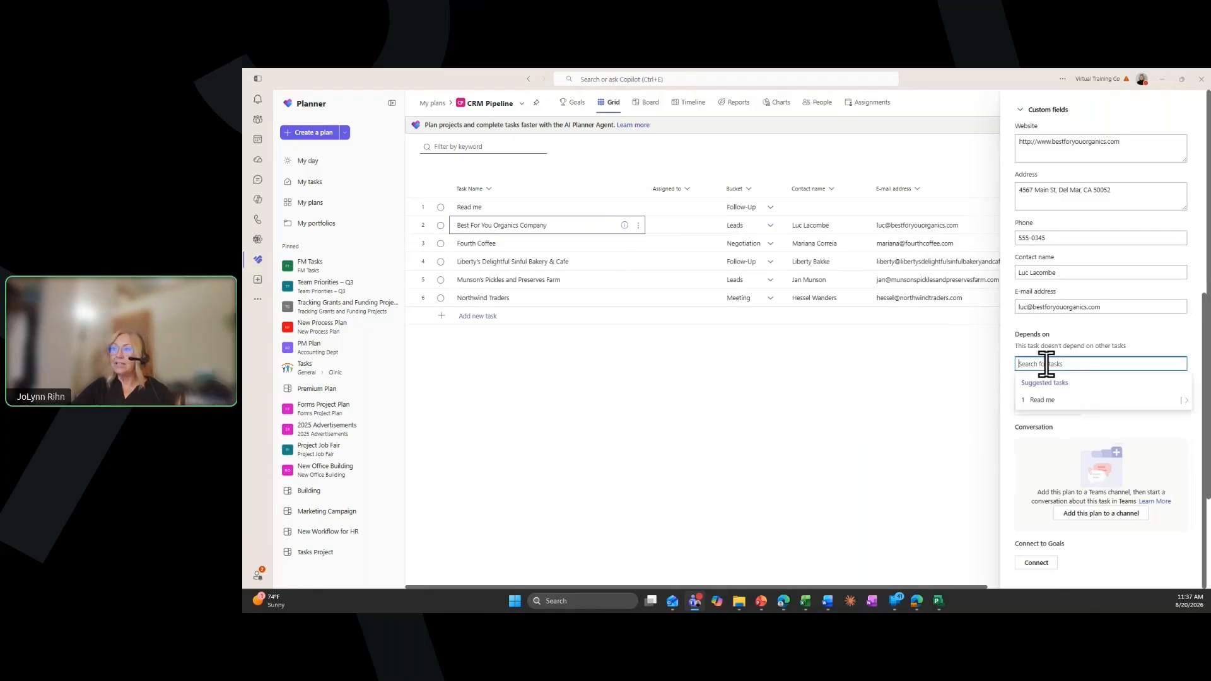
click(1050, 404)
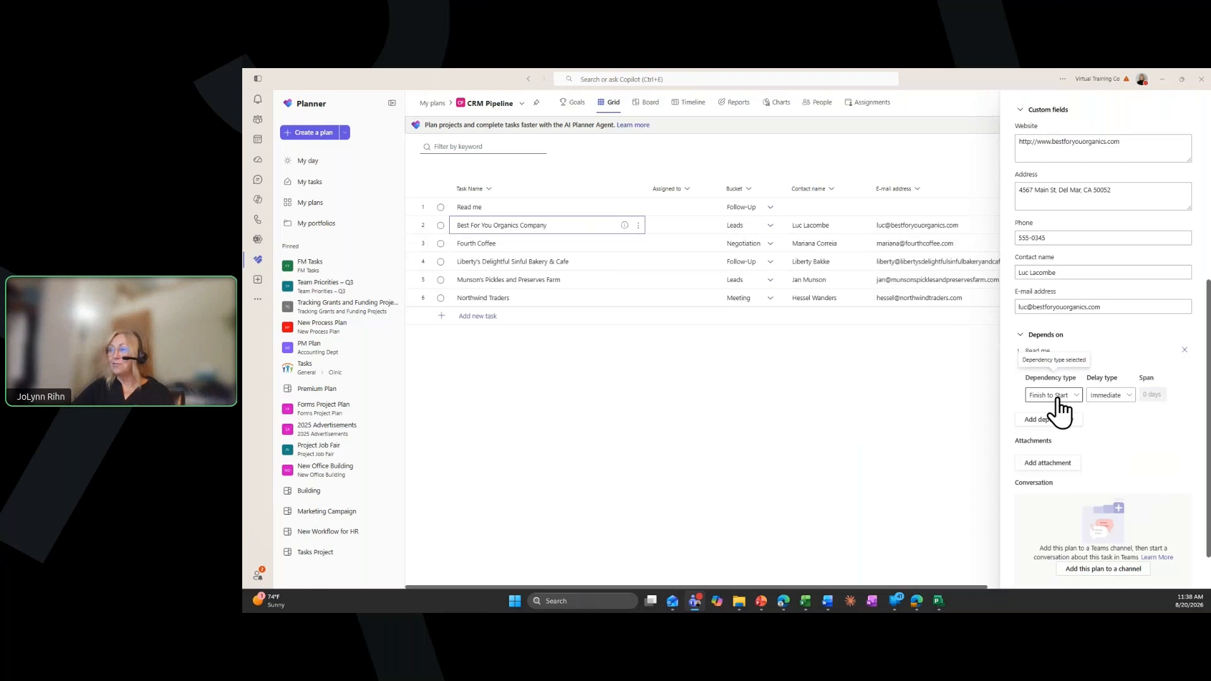
click(1062, 397)
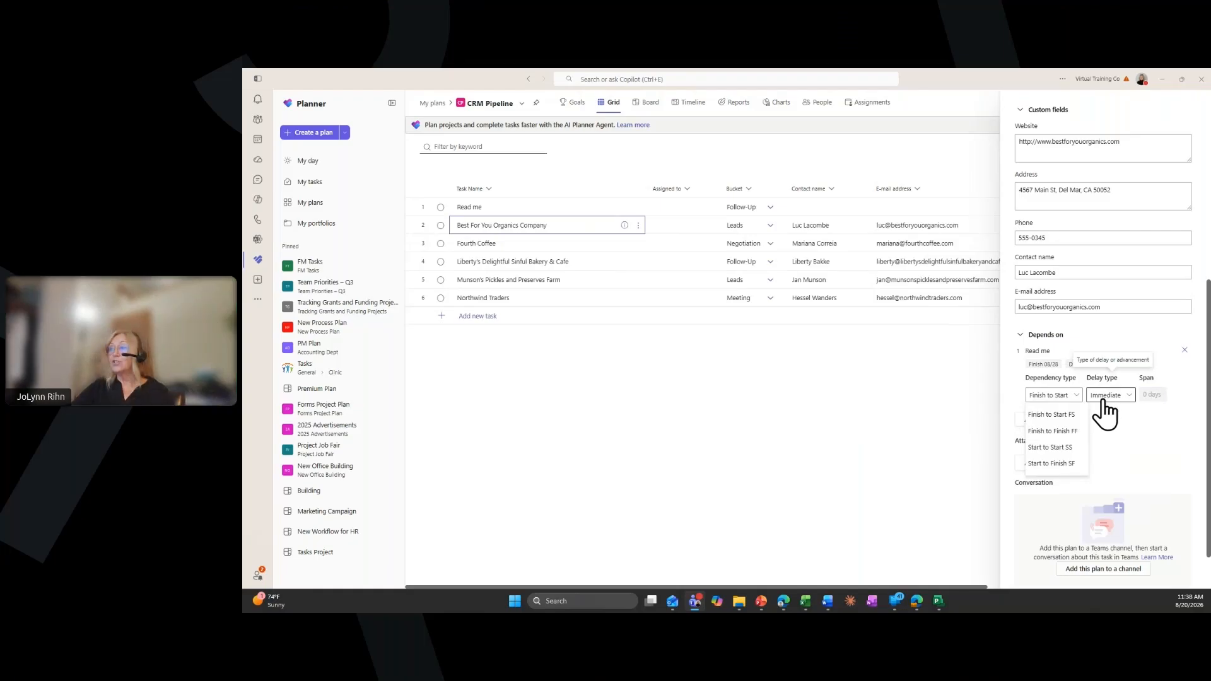
click(1052, 397)
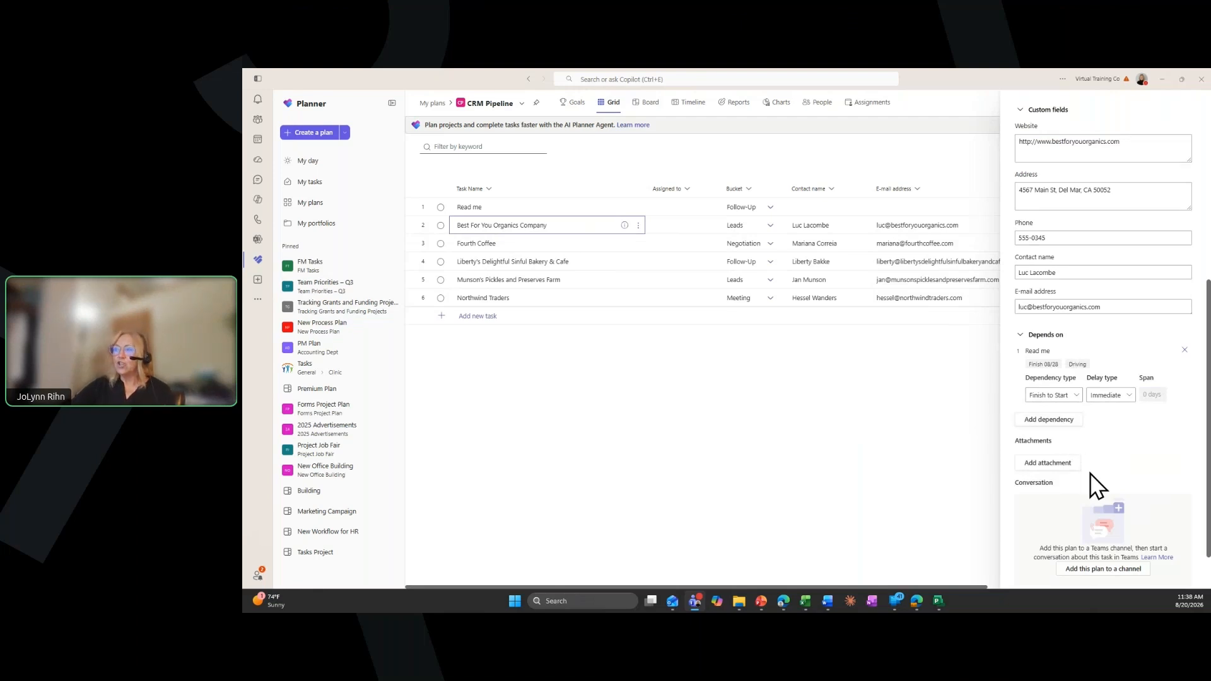
Assign the Best For You Organics Company task to the colleague from the group and close the task details
scroll(1095, 486, up, 5)
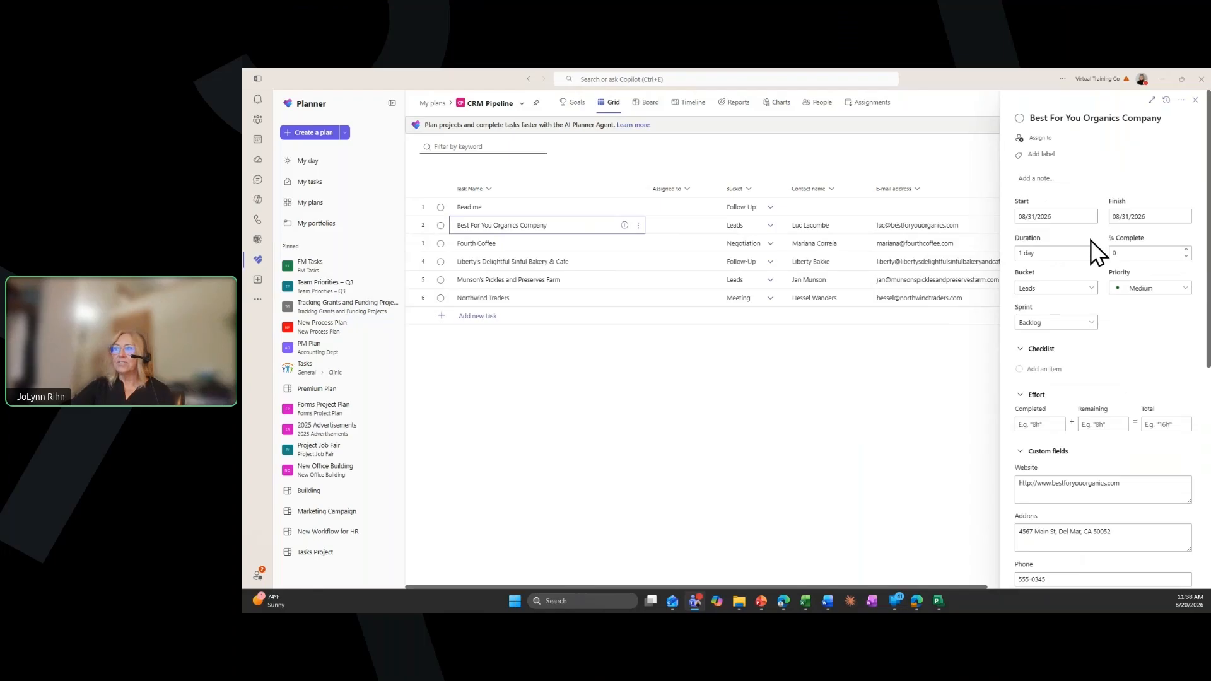
click(1041, 138)
click(1055, 232)
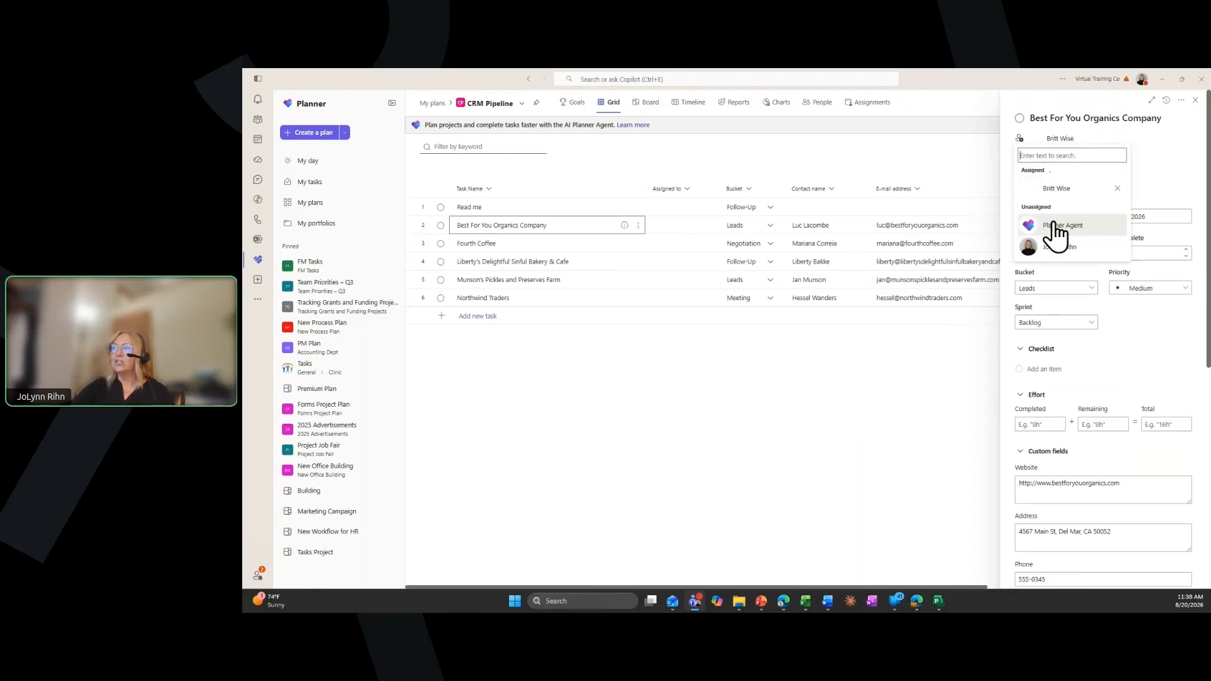
click(1195, 101)
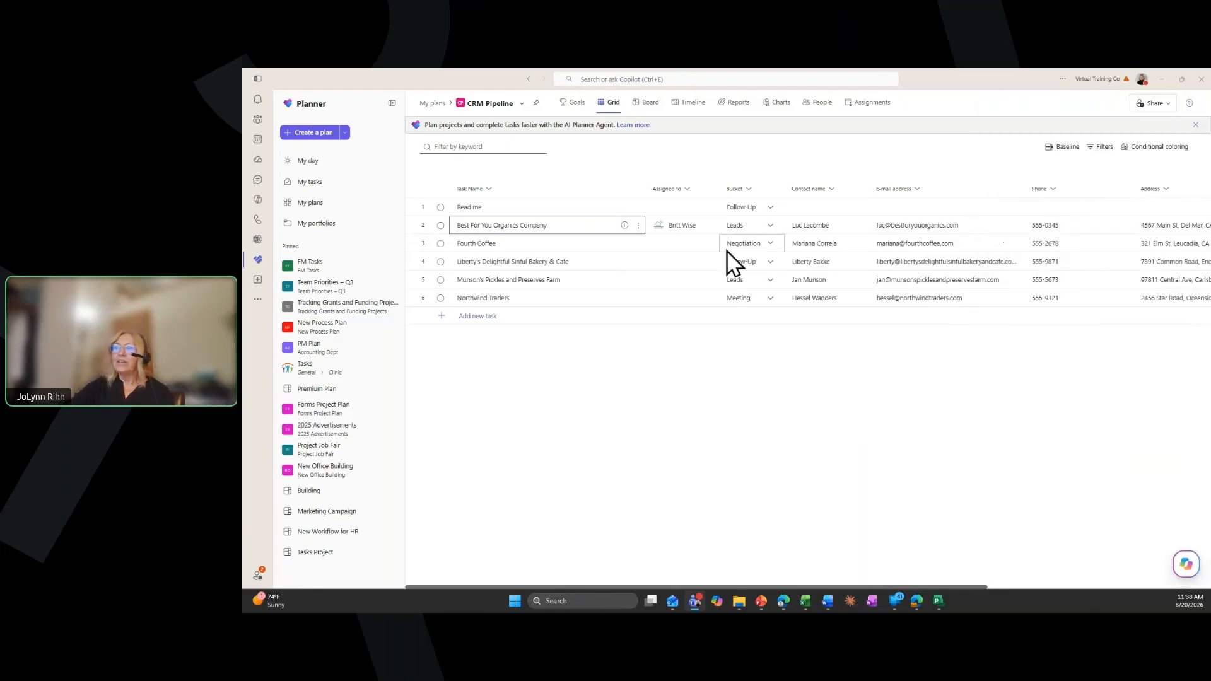
In the Timeline view, extend the Best For You Organics Company bar to about September 10 and move the Read me bar one day later
click(691, 105)
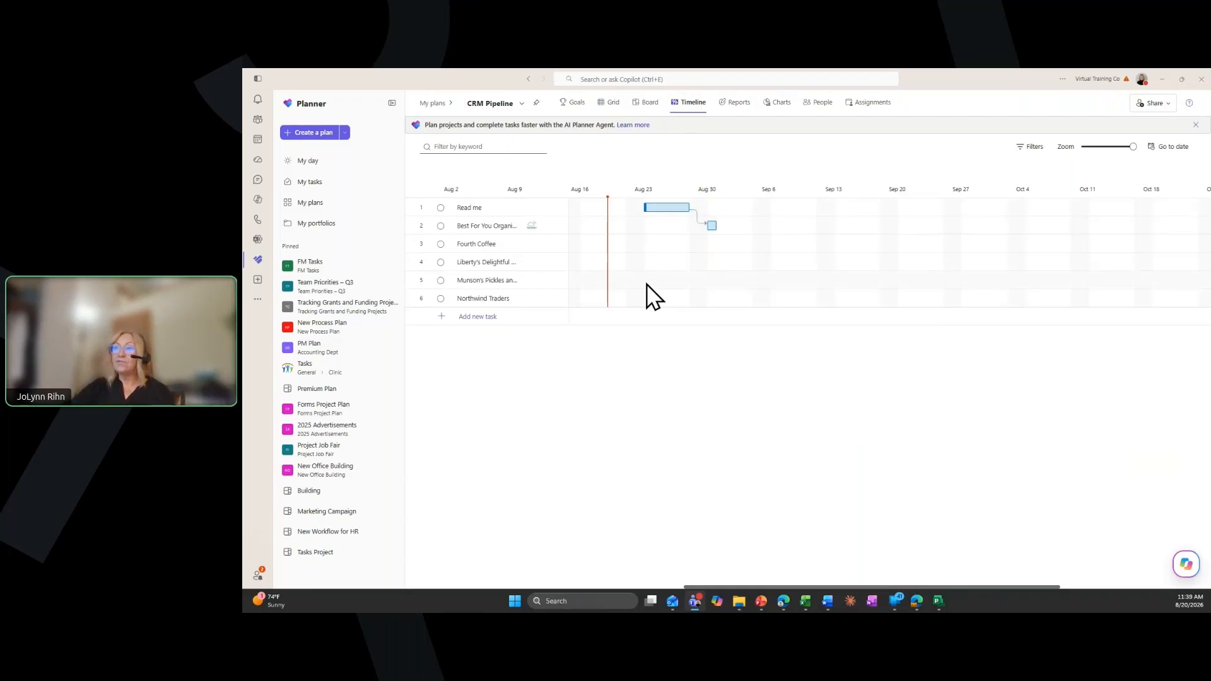
drag(712, 227, 816, 221)
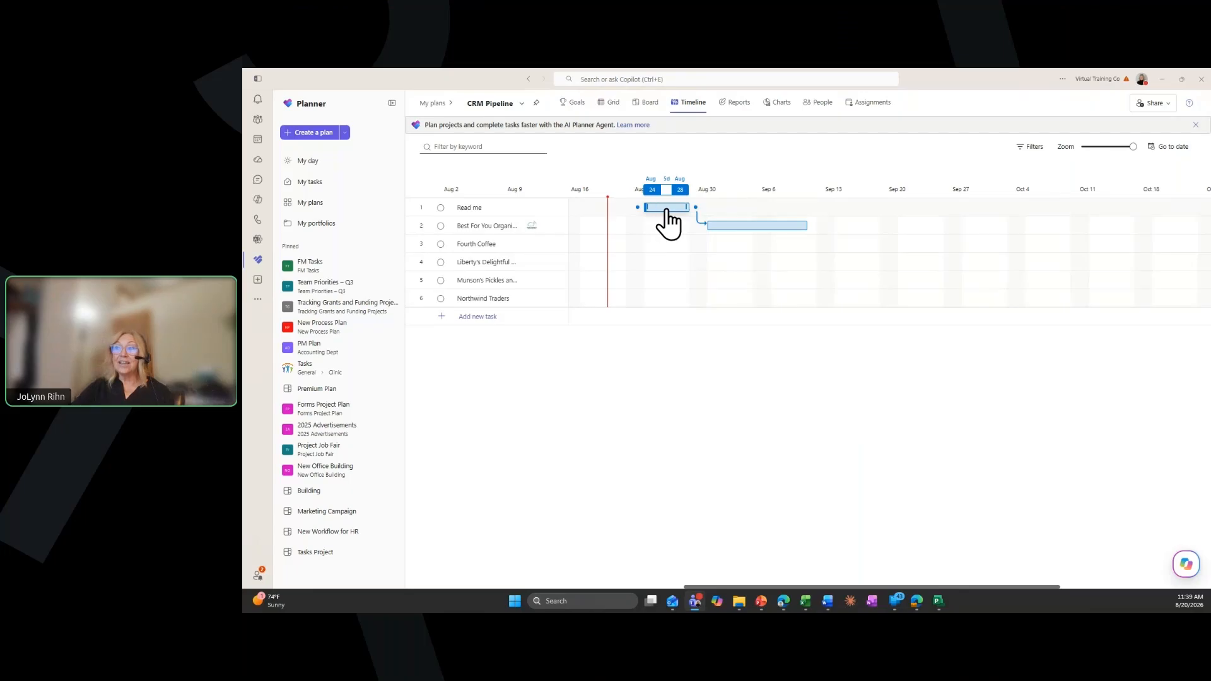
drag(668, 219, 681, 216)
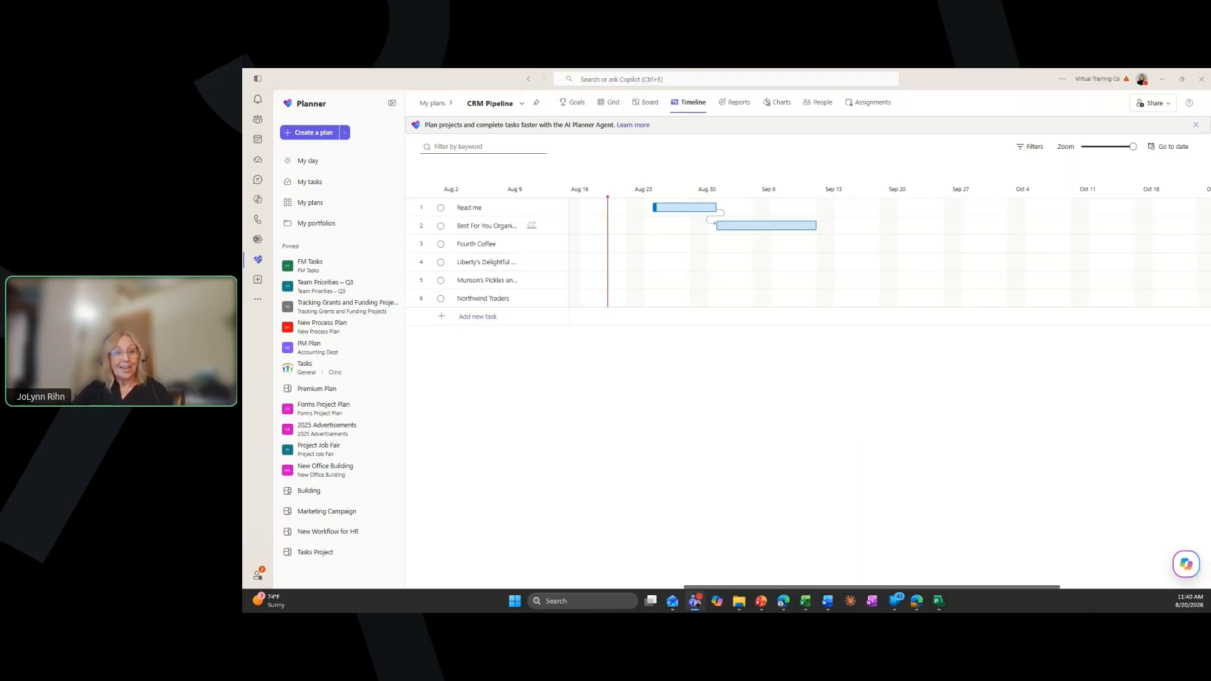
Switch to the Product Launch project in Project Professional and set the Determine sales objectives task's duration to 7 days
key(alt+Tab)
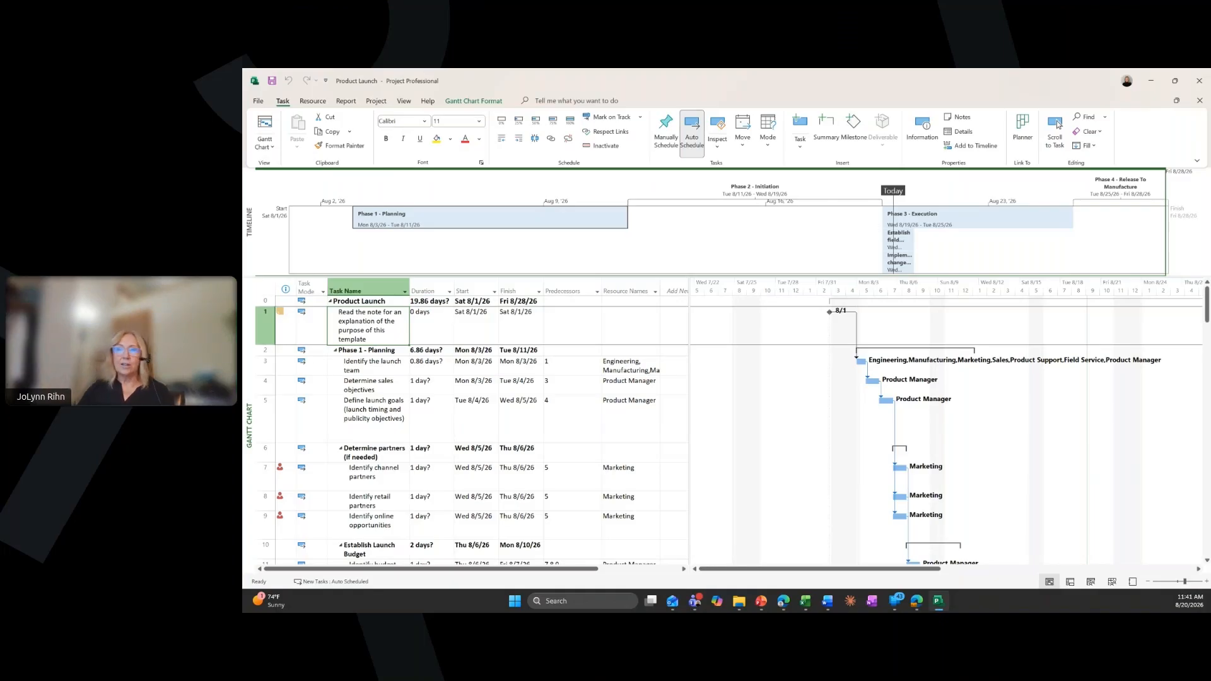
click(427, 383)
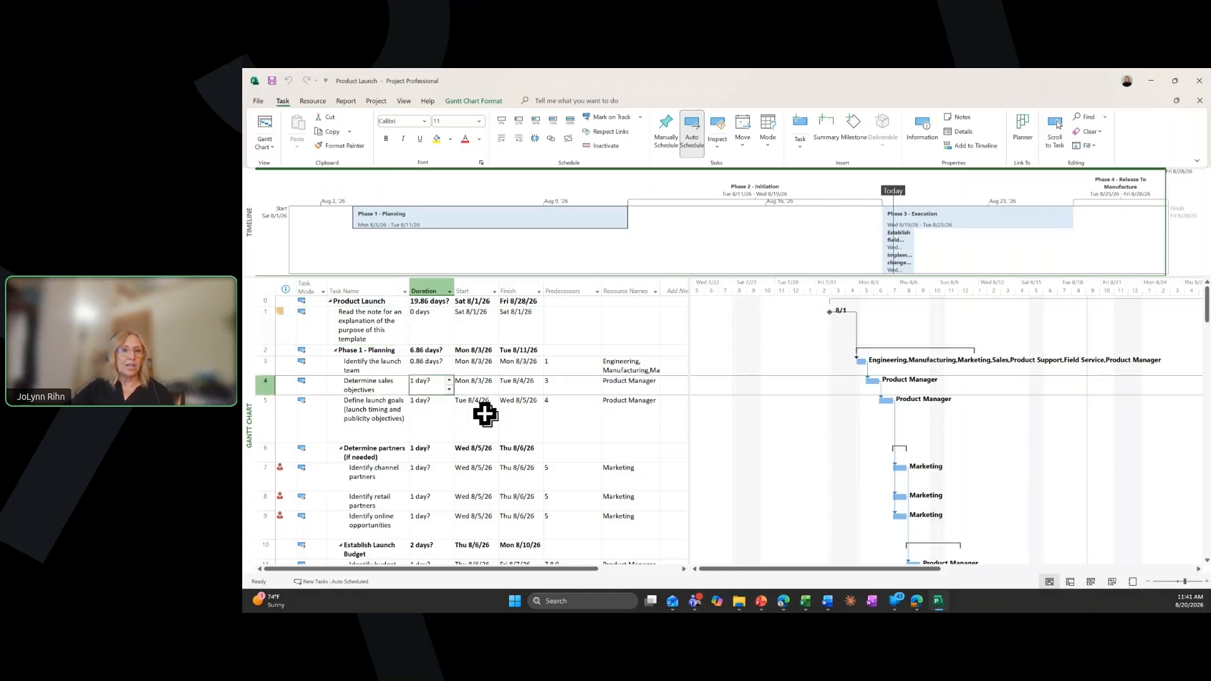
text(7)
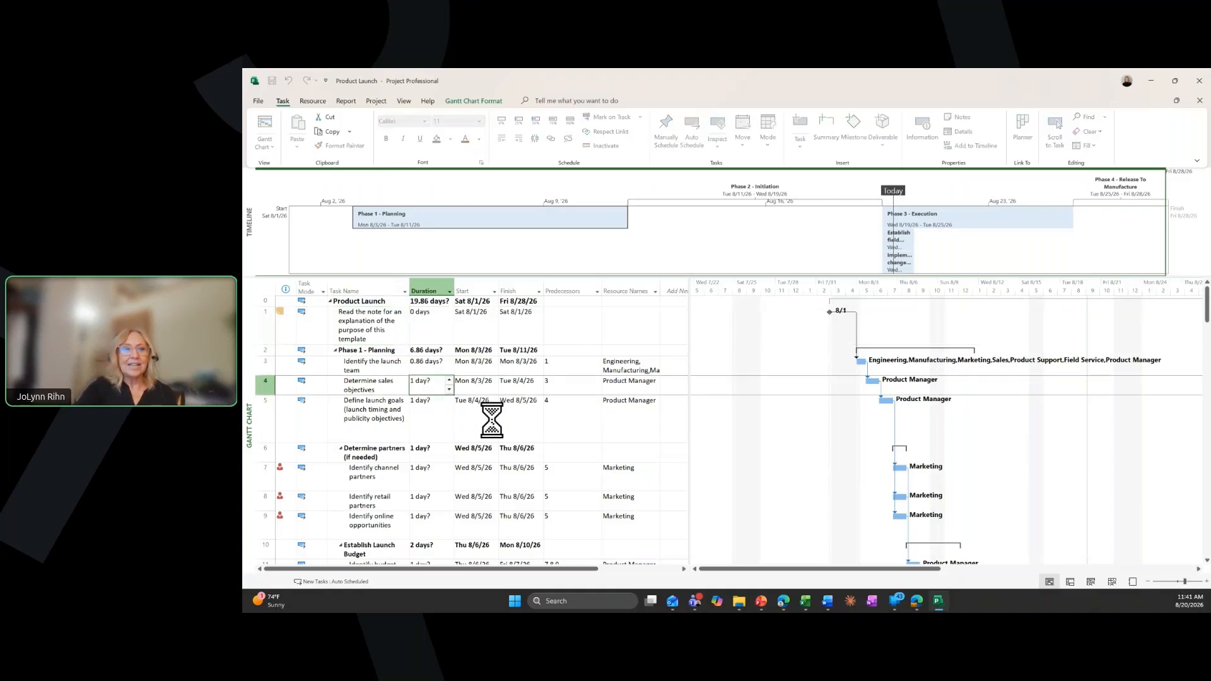
key(Return)
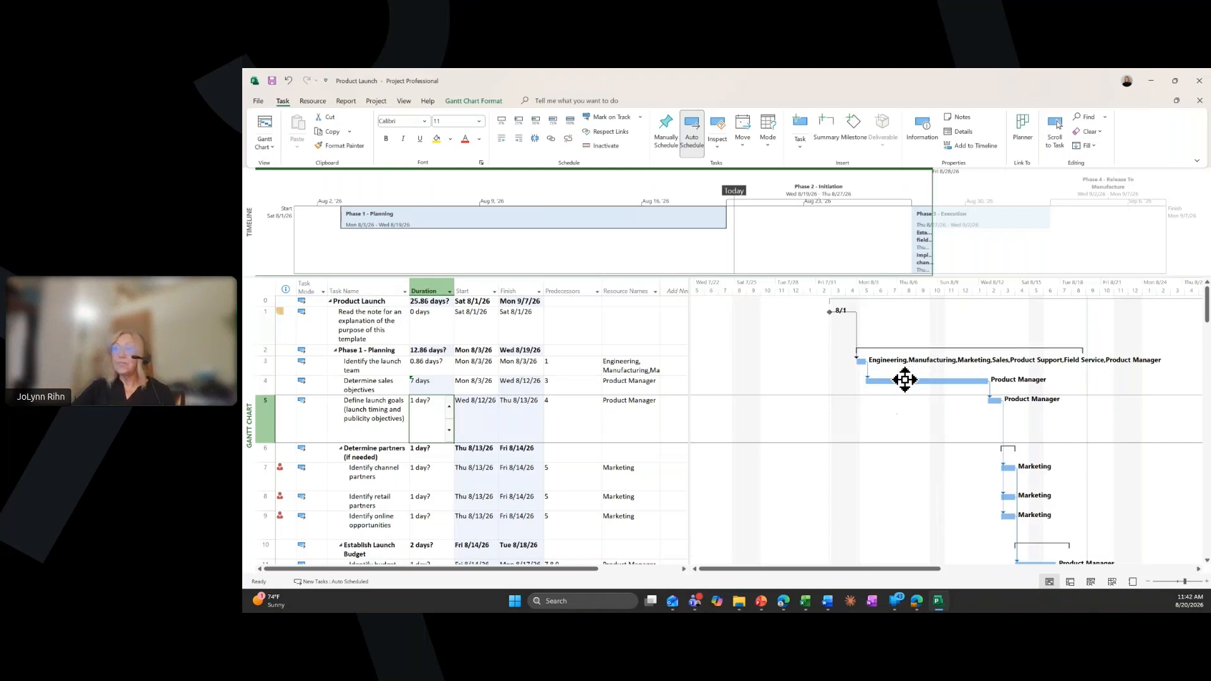
drag(861, 381, 989, 379)
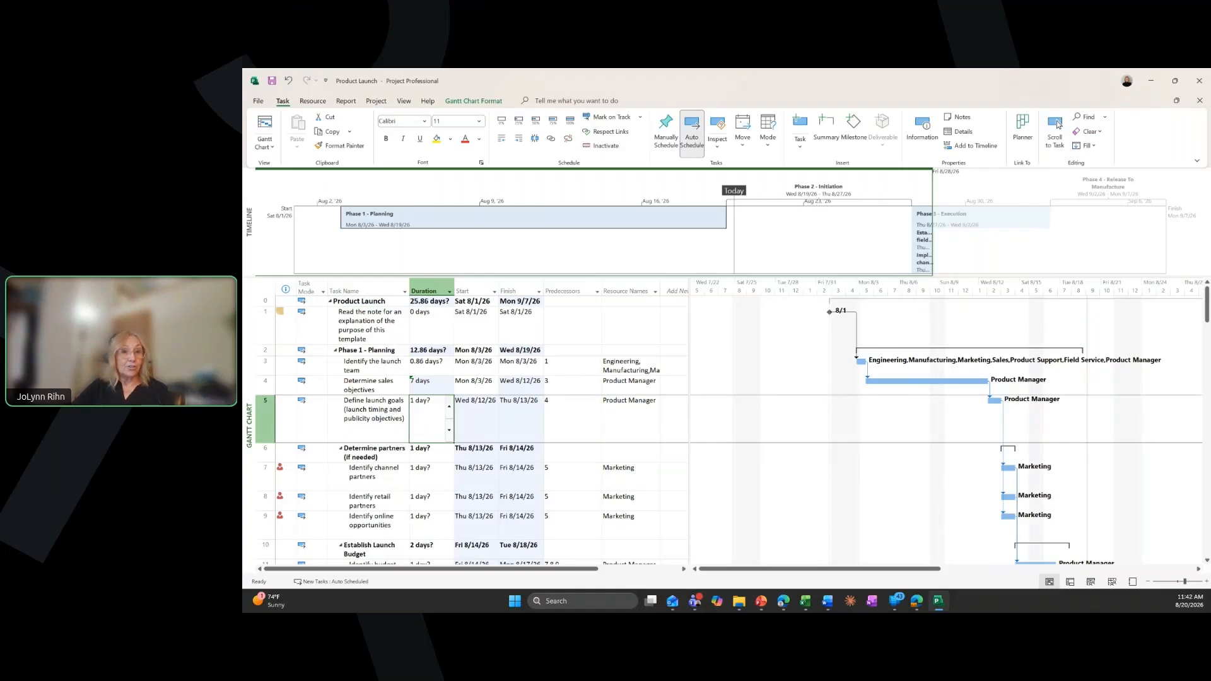
Insert a new task above Define launch goals and move it directly below that task
right_click(273, 419)
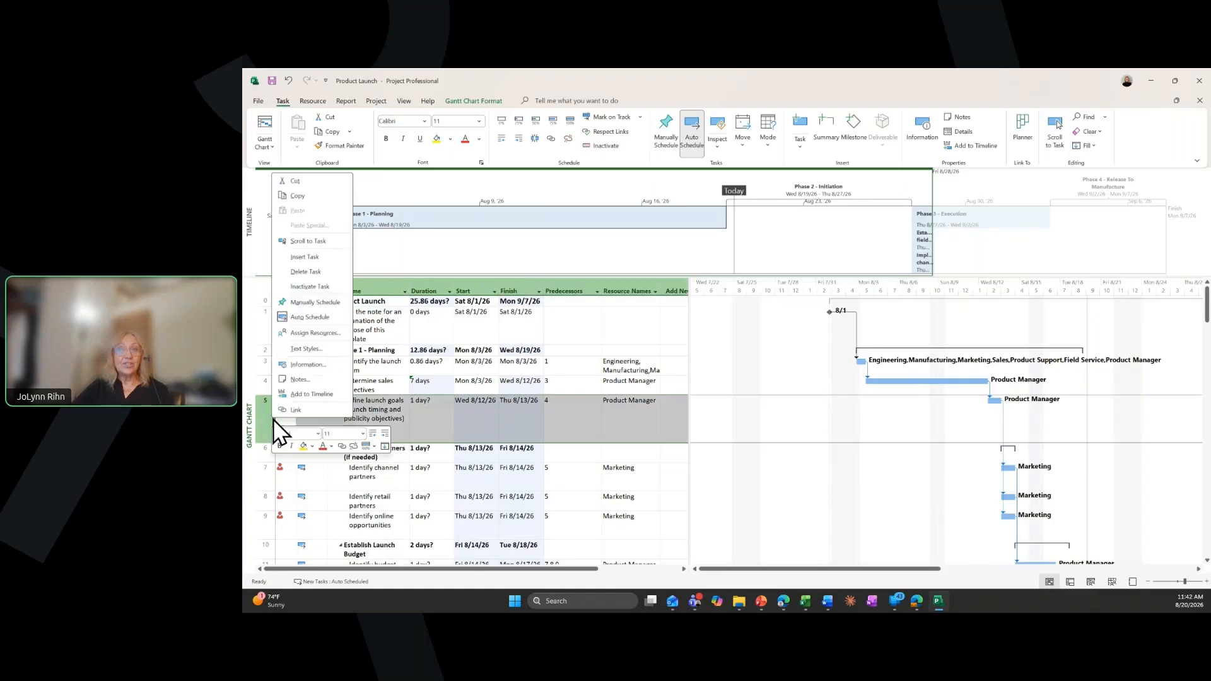
click(308, 257)
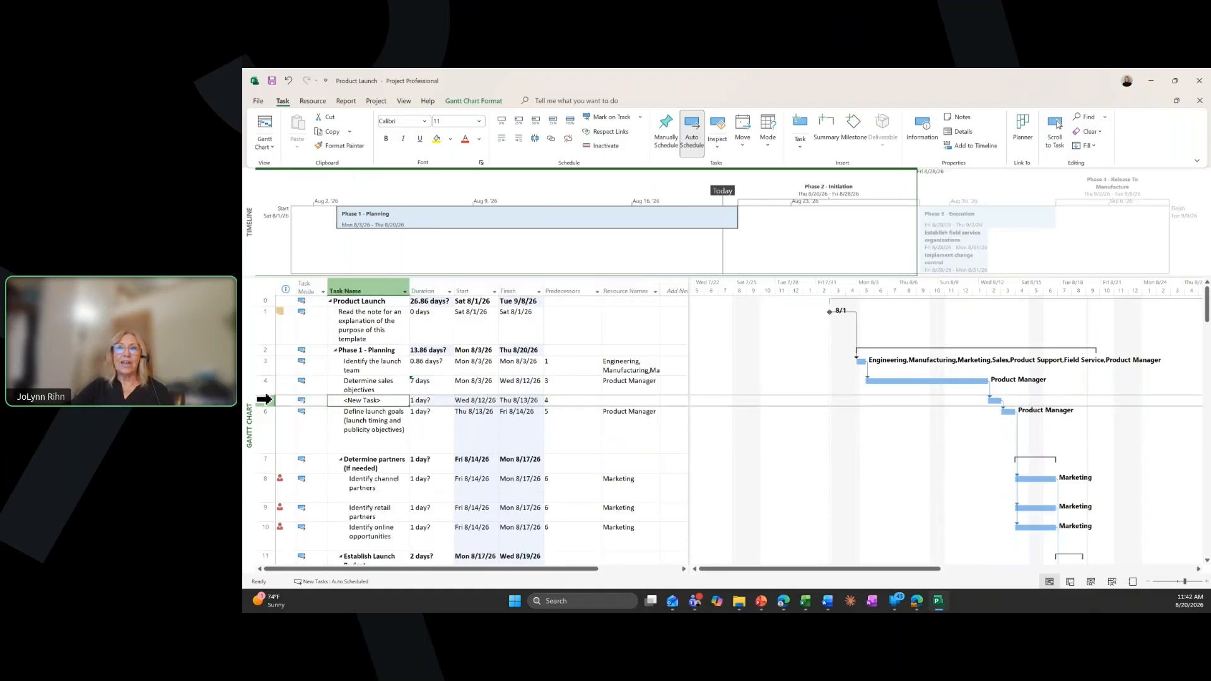
mouse_move(260, 401)
mouse_down()
mouse_move(259, 420)
mouse_move(268, 401)
mouse_up()
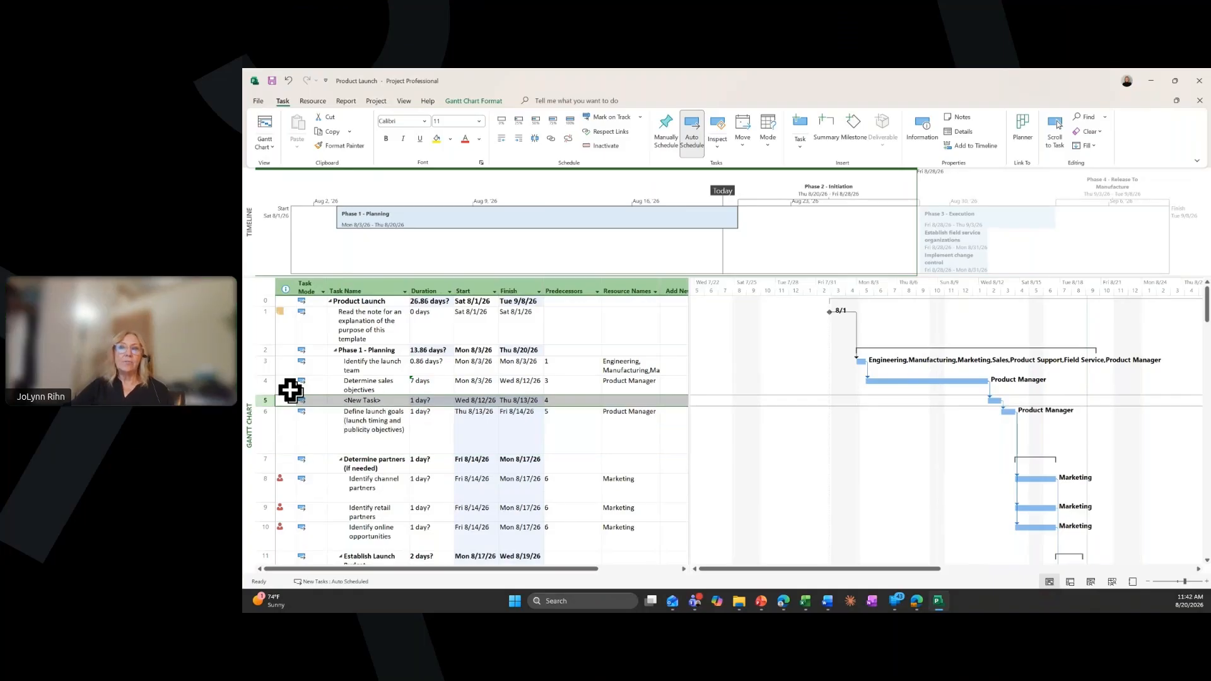
drag(268, 402, 270, 420)
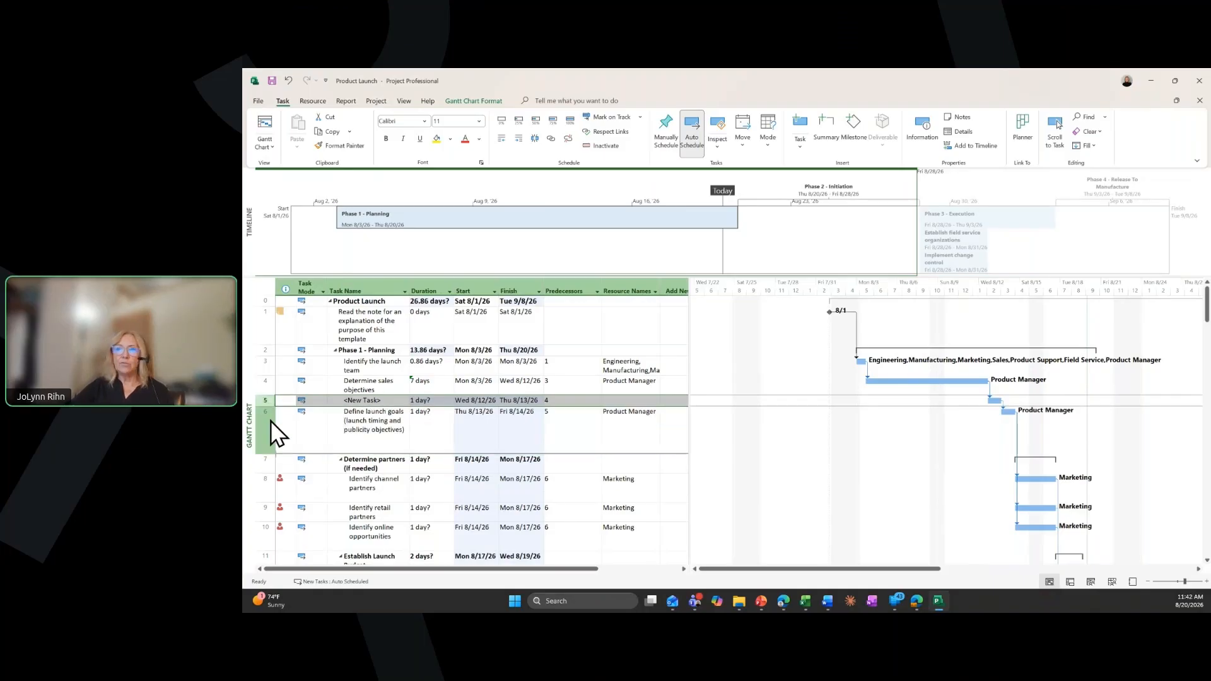
click(267, 453)
drag(267, 453, 267, 403)
Name the new task Phase 1 Complete and make it a milestone with a duration of 0 days
click(400, 451)
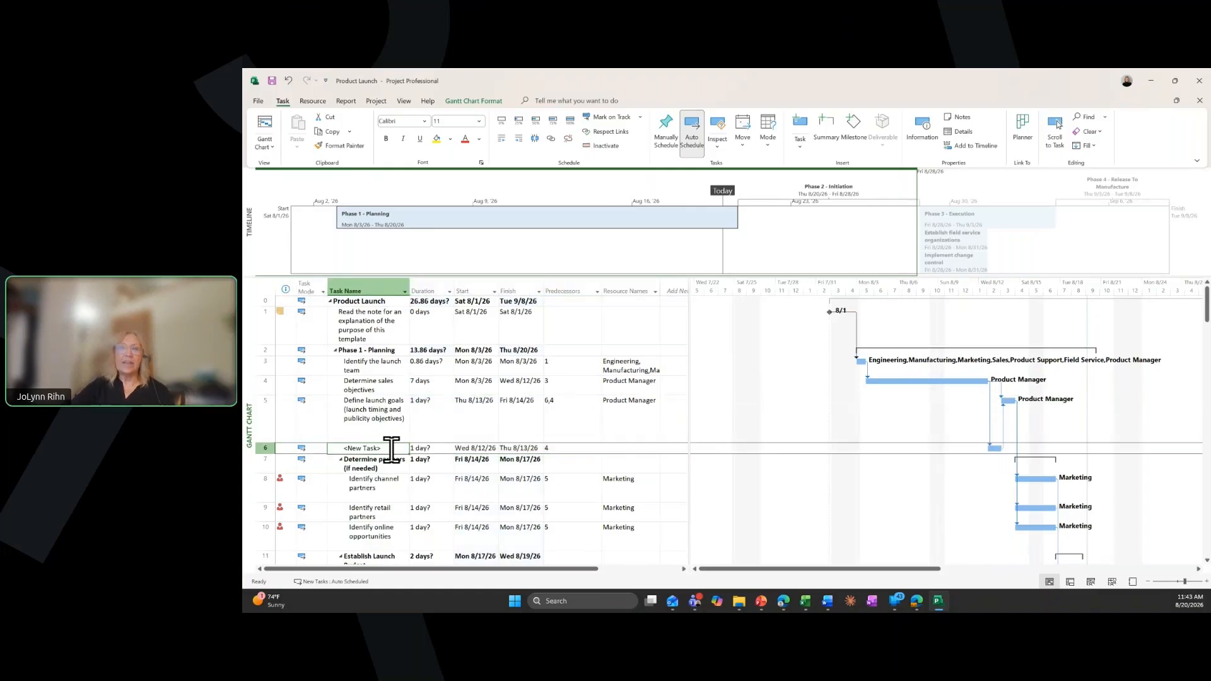
text(Phase)
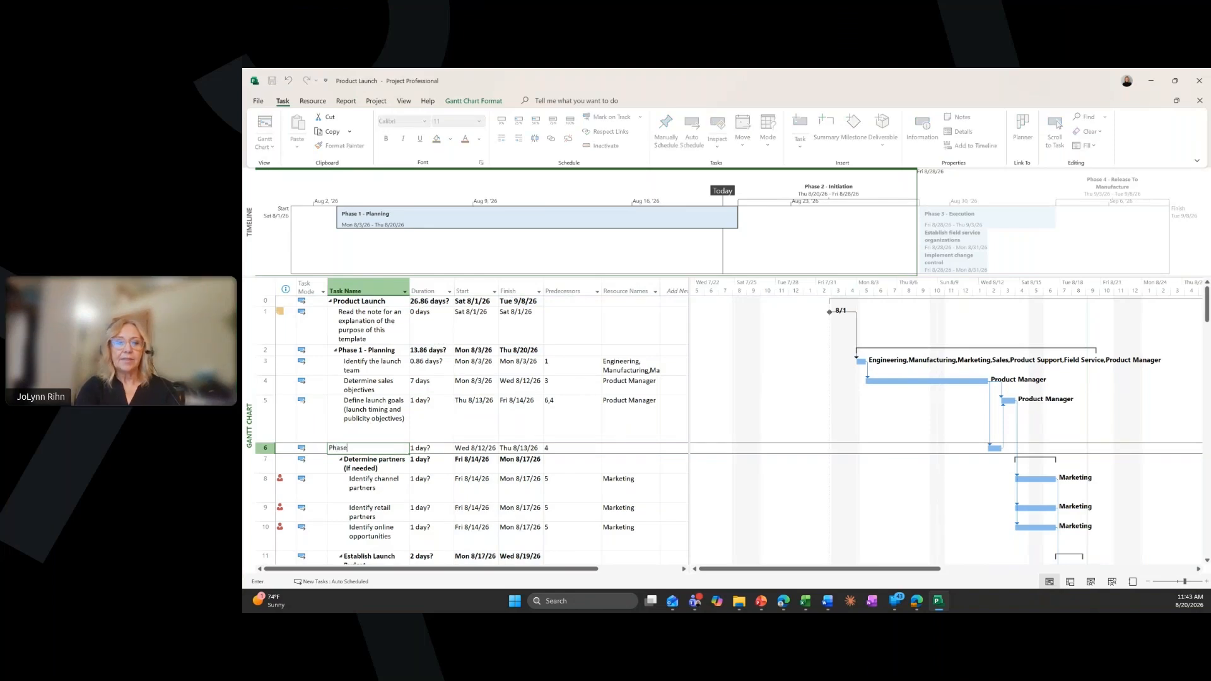
text( 1 Complete)
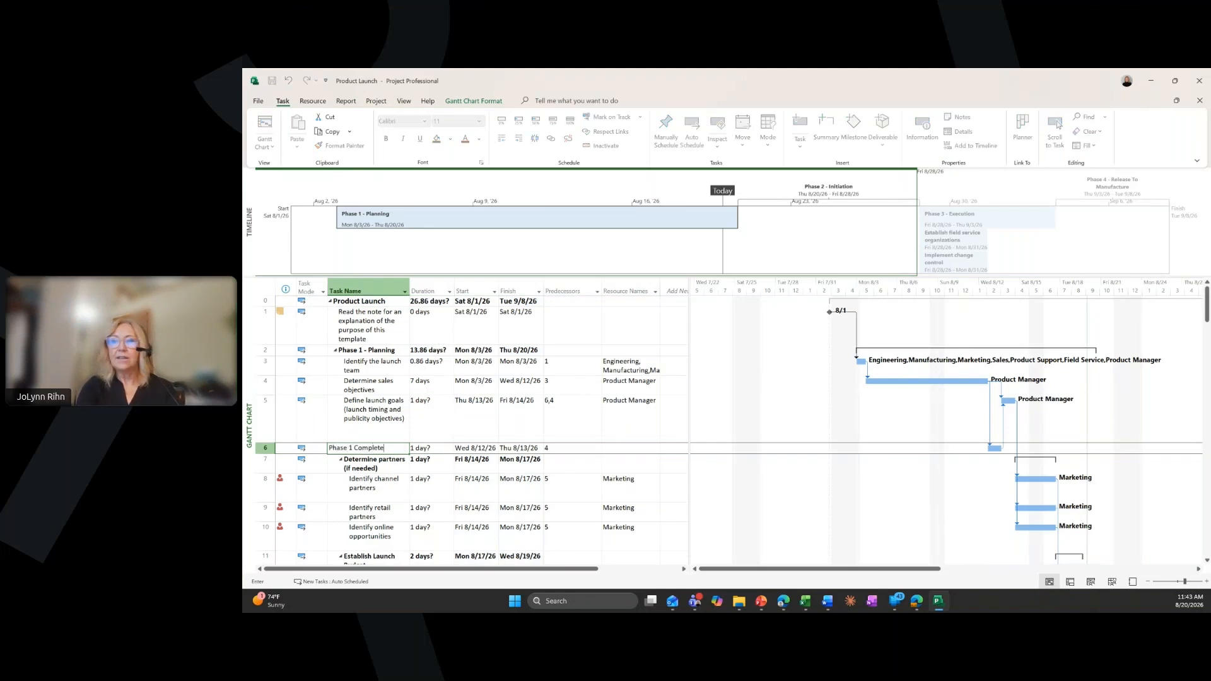
key(Tab)
text(0)
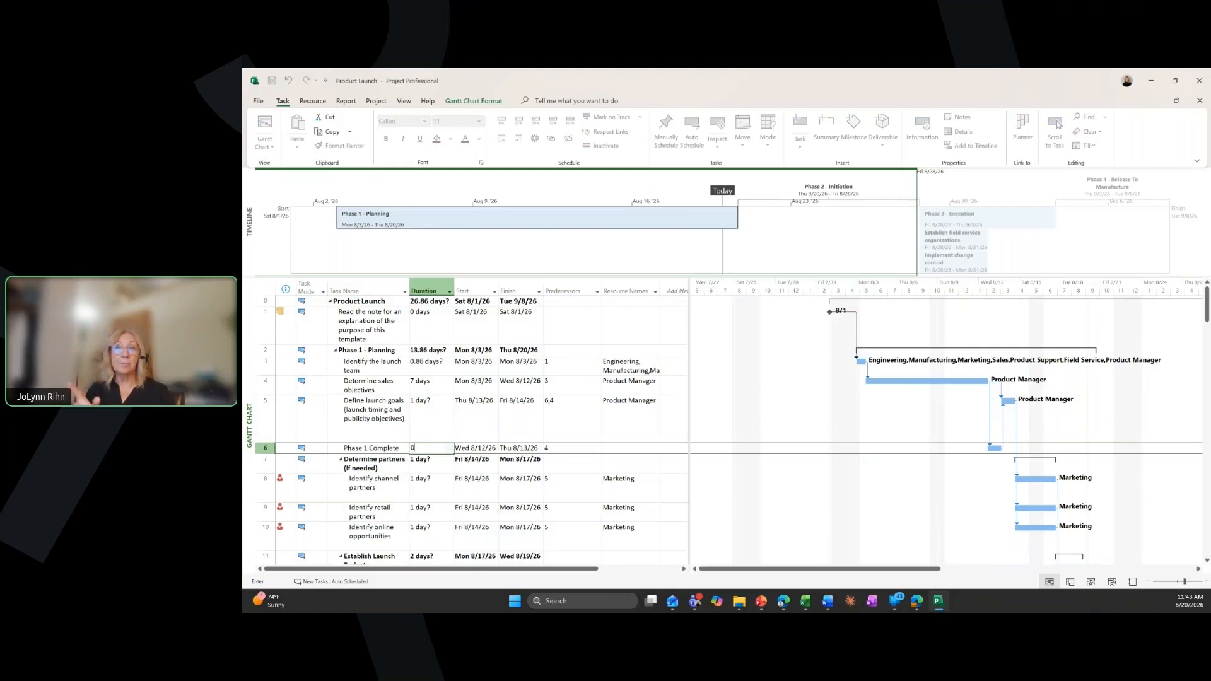
key(Tab)
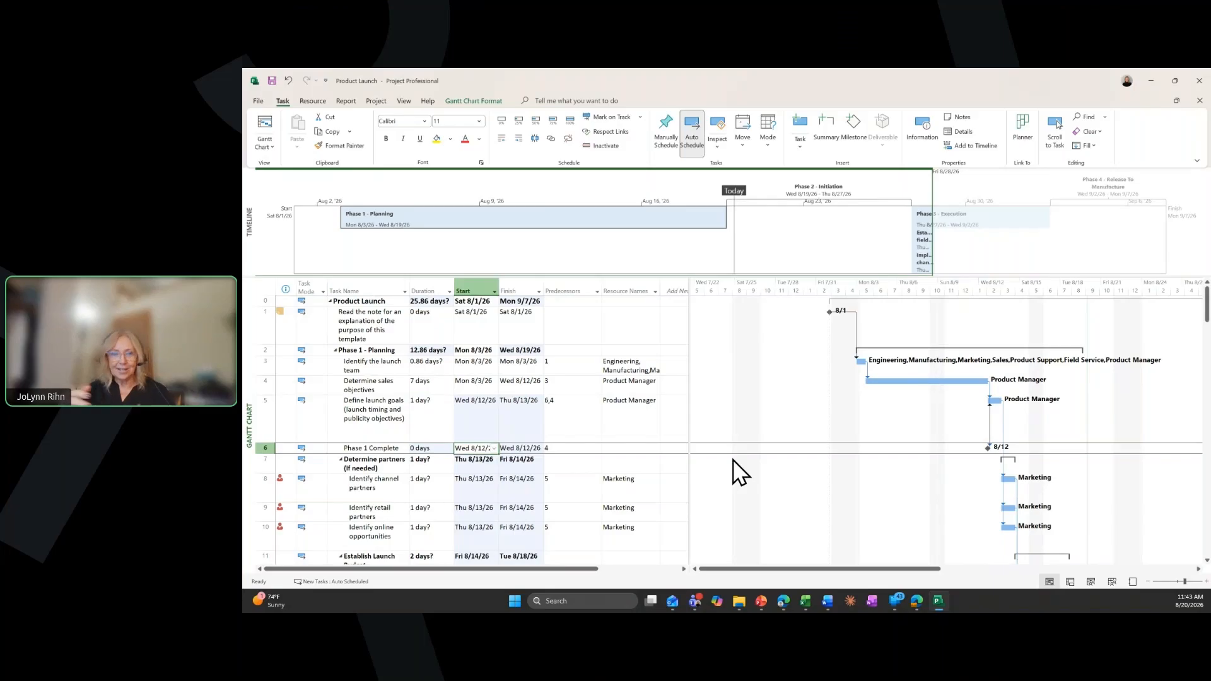
Try to change the Phase 1 Complete milestone's predecessor to task 5
click(579, 448)
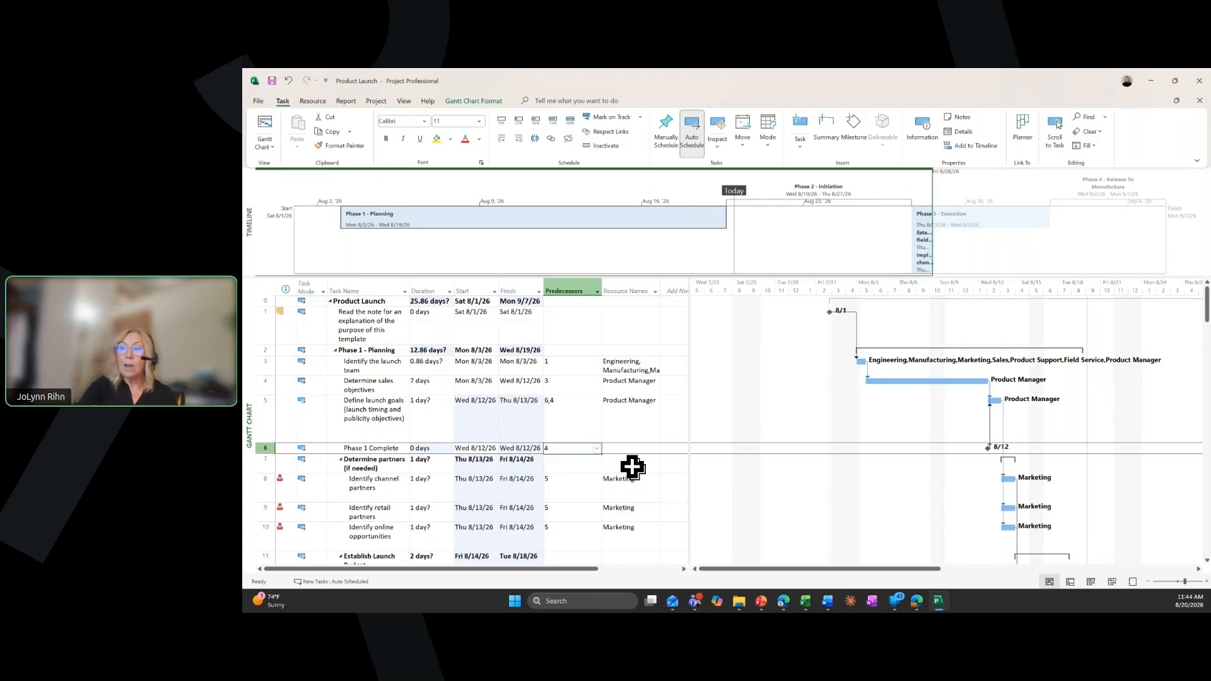
text(5)
key(Return)
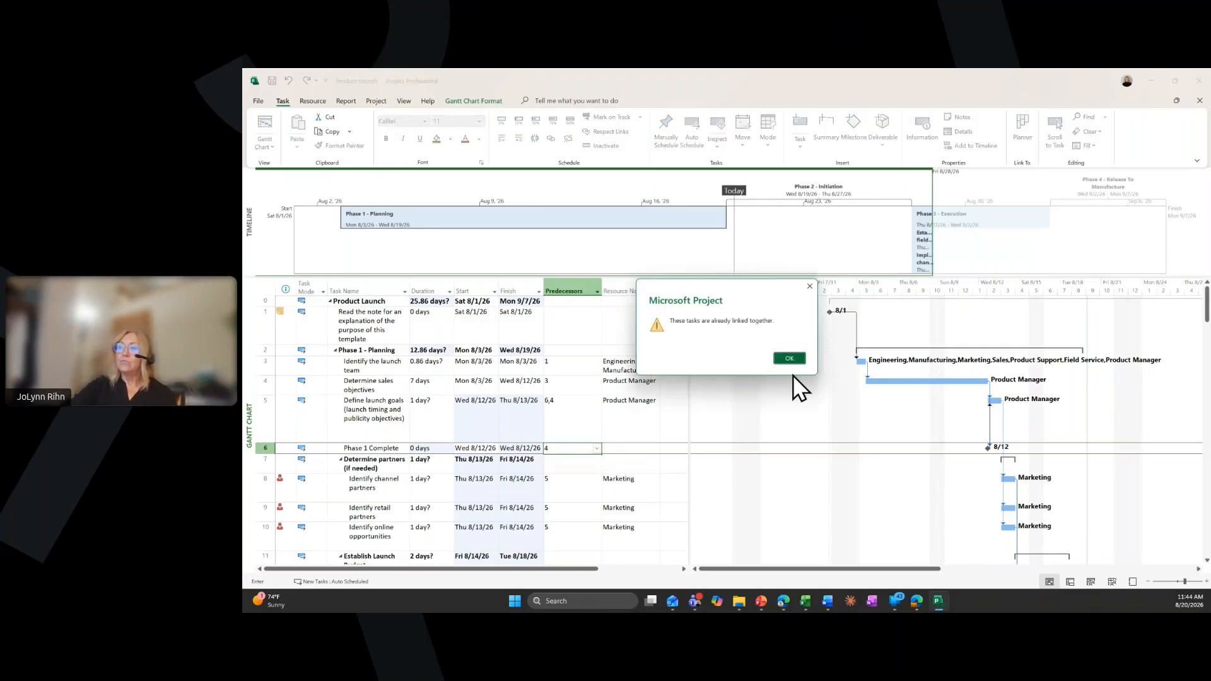
click(790, 358)
key(Return)
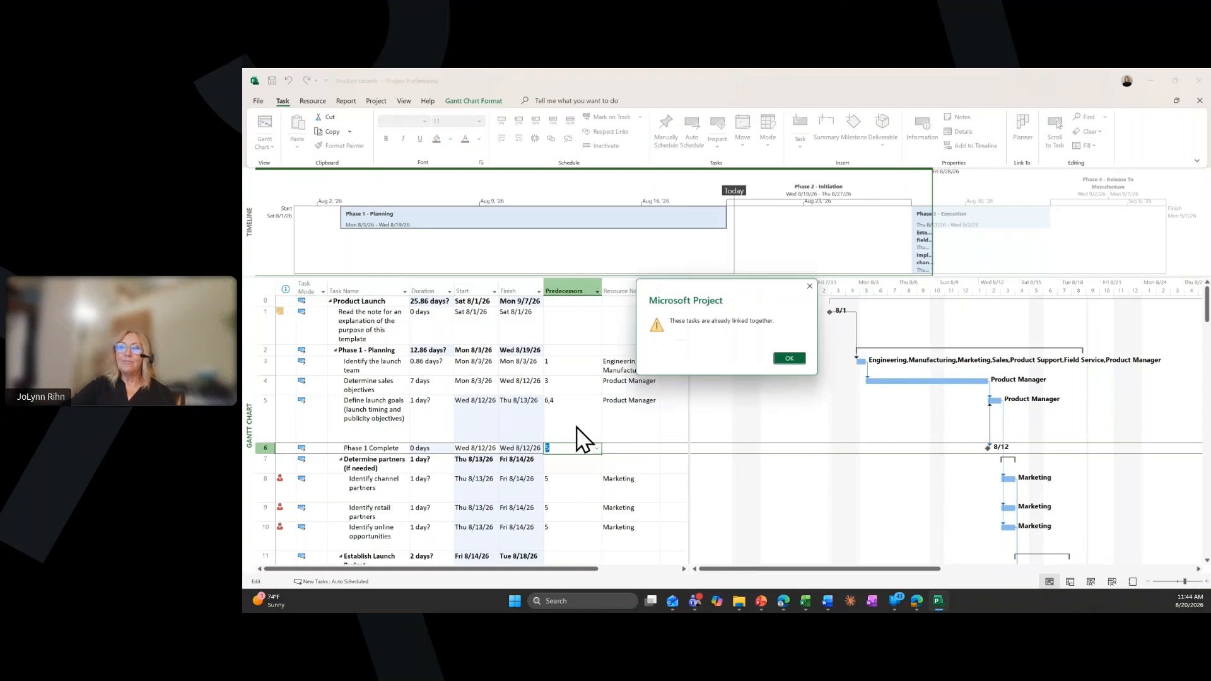
click(789, 358)
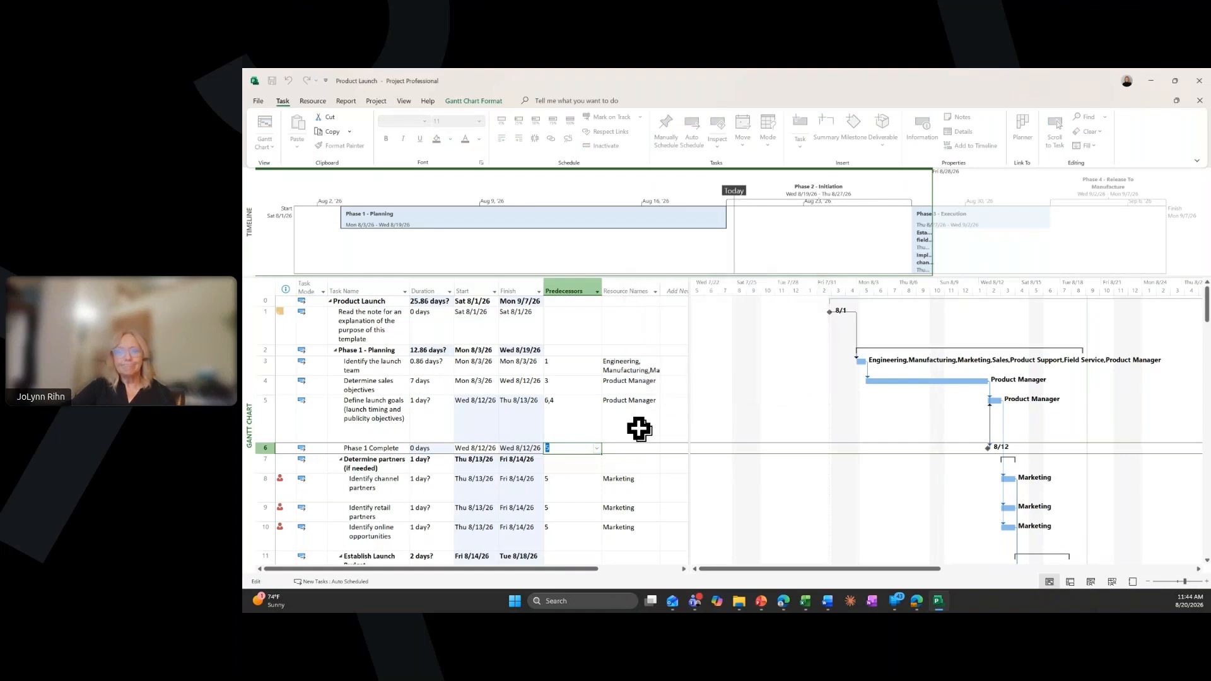
text(6)
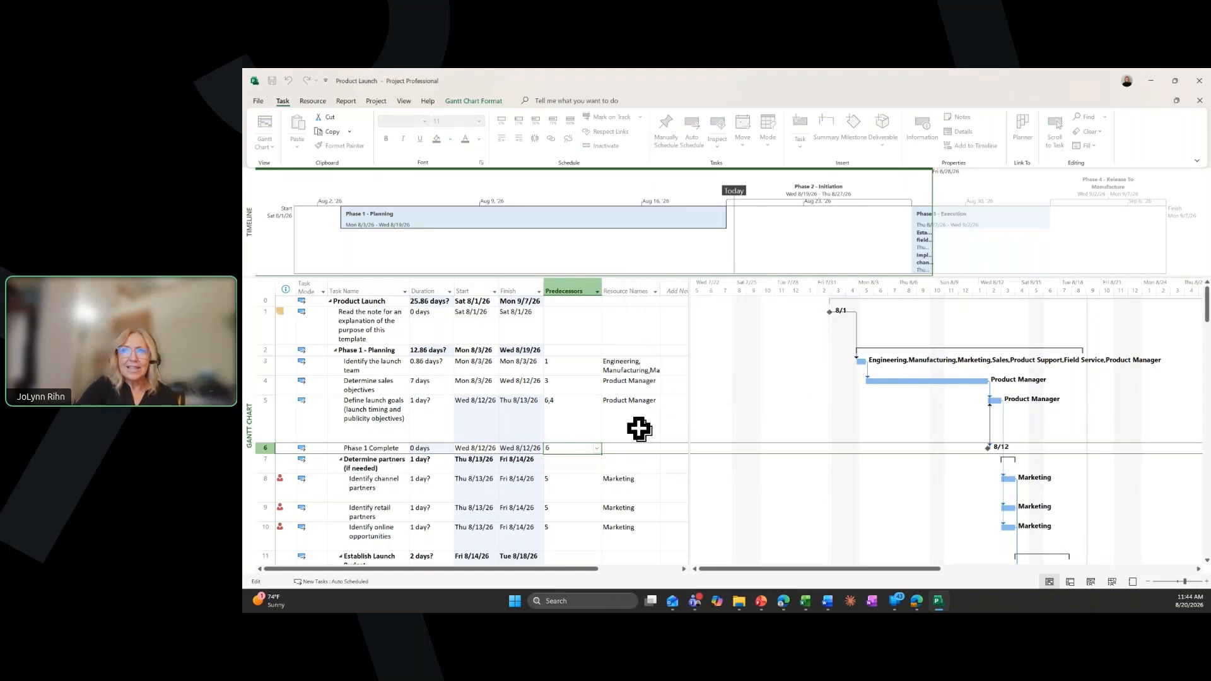
key(BackSpace)
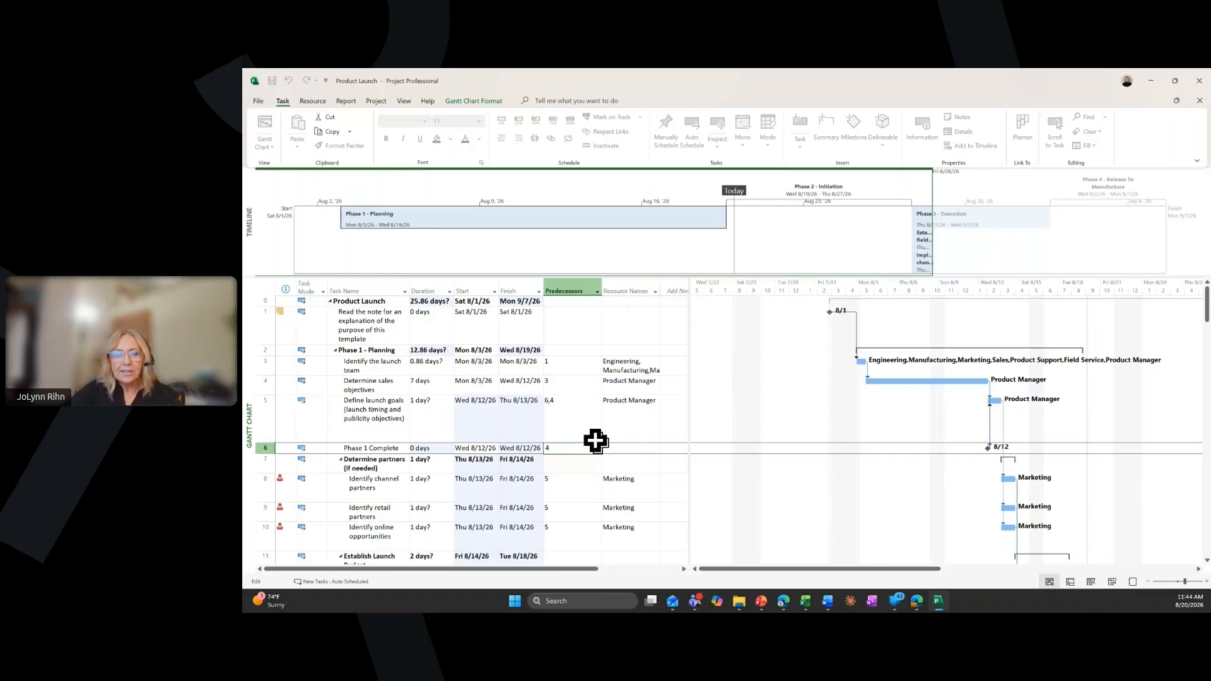
key(Escape)
Set the Define launch goals task's predecessor to task 4 only
click(555, 411)
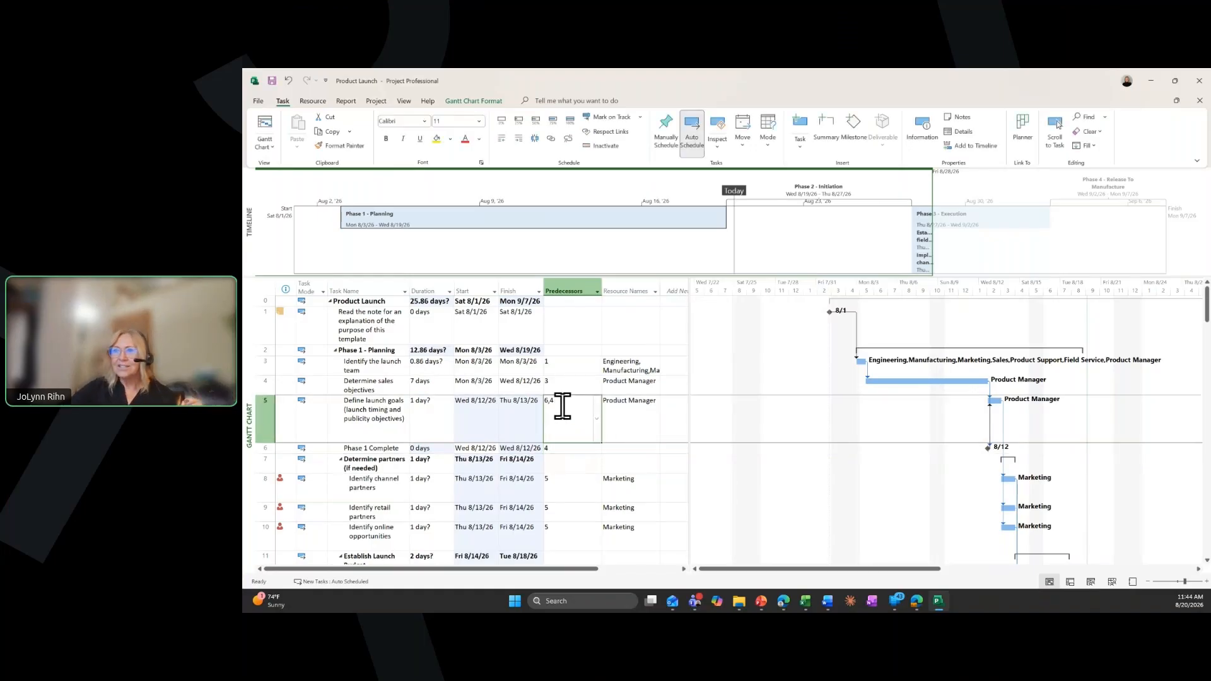
drag(548, 398, 542, 398)
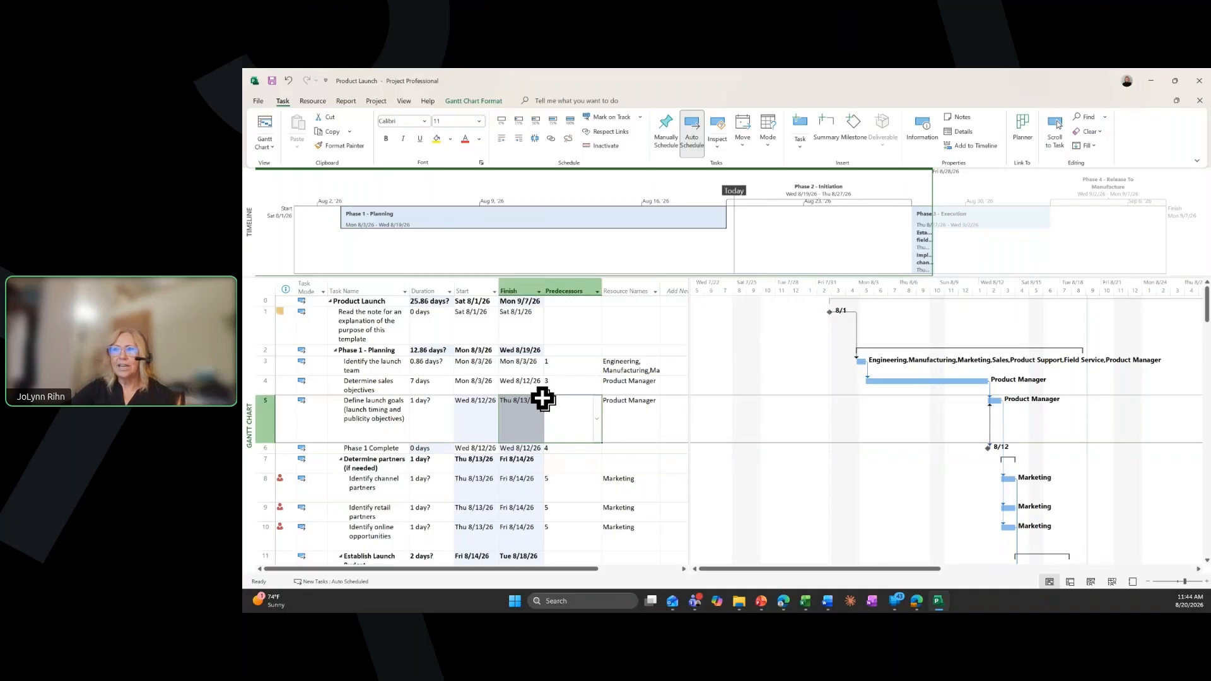
click(557, 402)
click(558, 403)
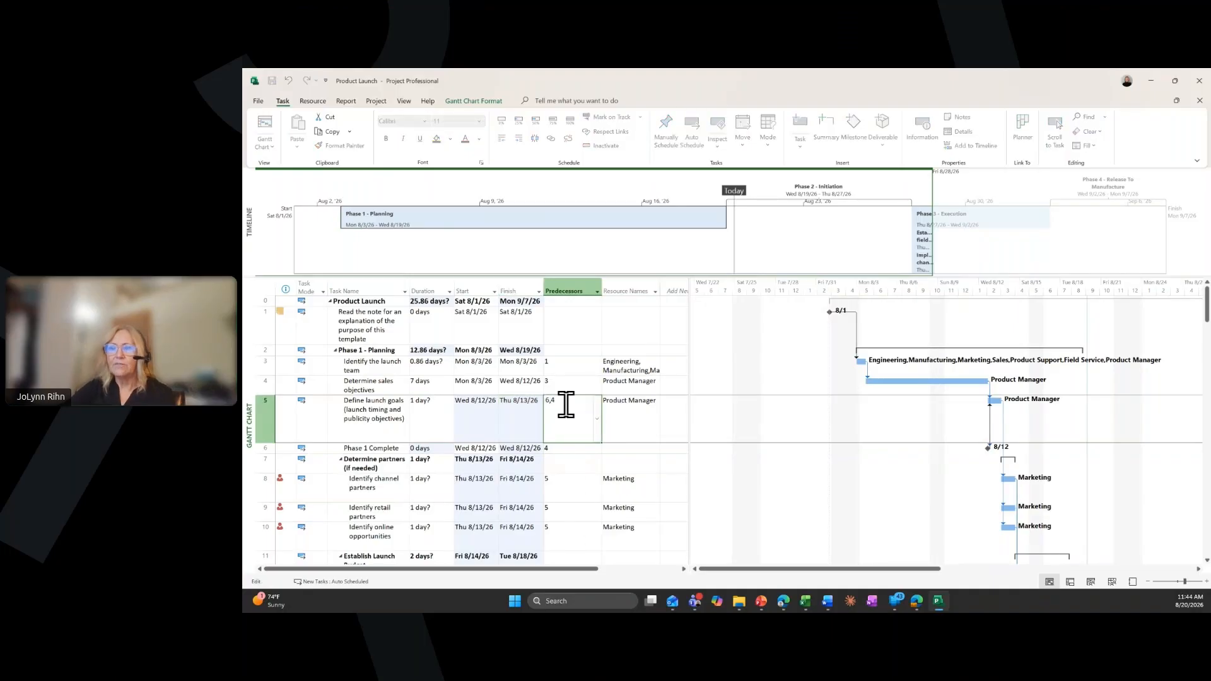
right_click(566, 408)
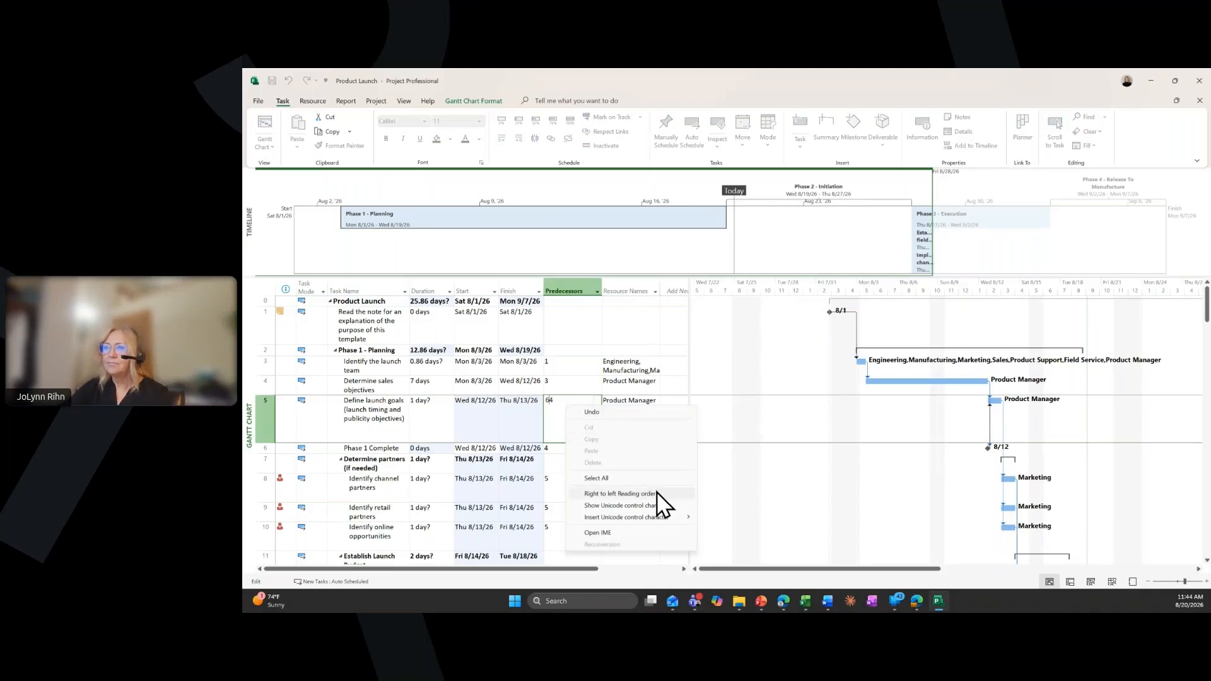
click(557, 415)
key(BackSpace)
key(BackSpace)
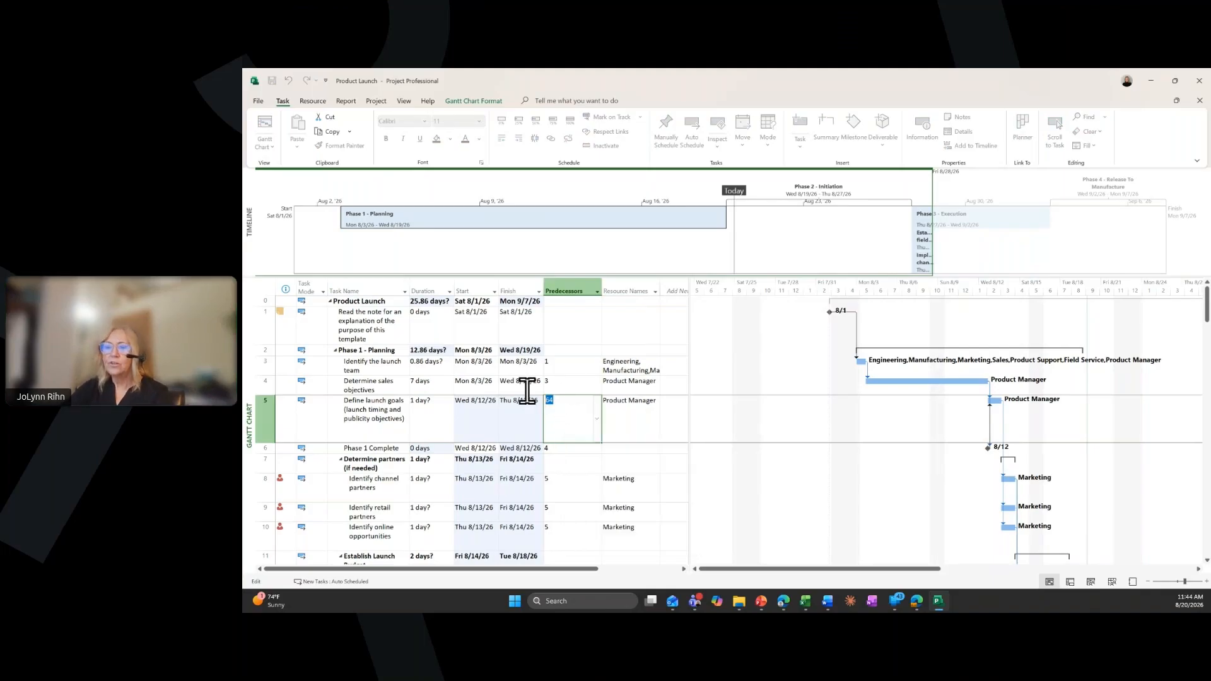
text(4)
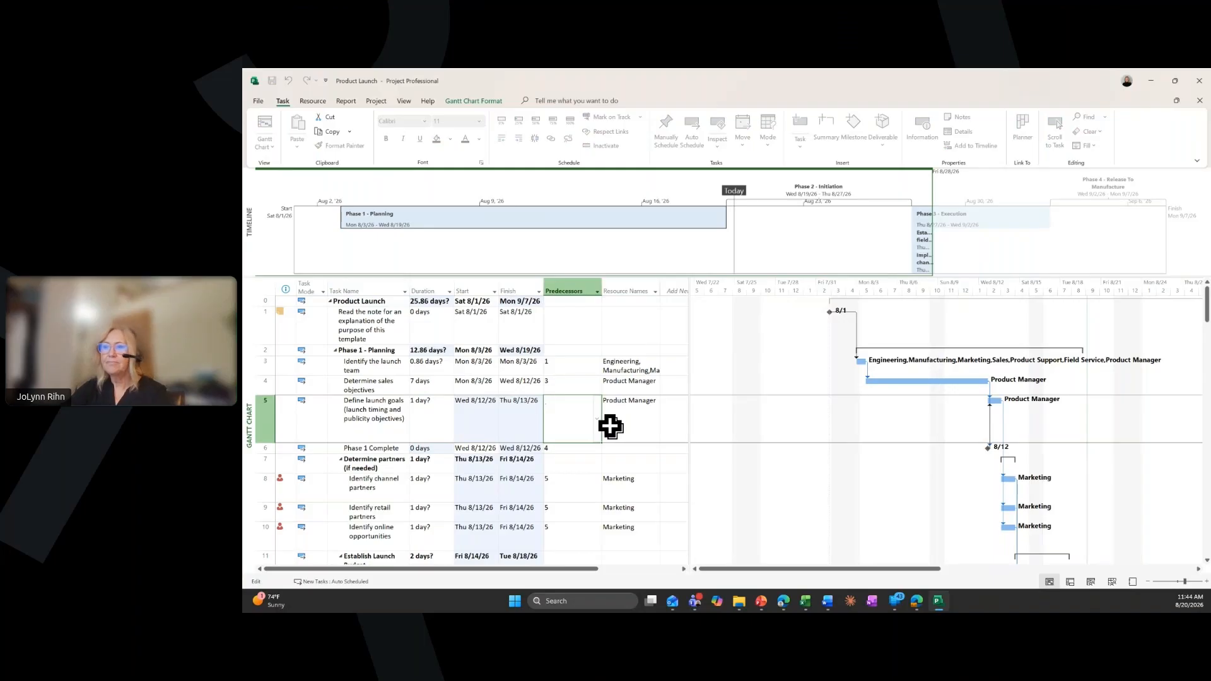
Set the Phase 1 Complete milestone's predecessor to task 5
click(571, 448)
text(5)
click(570, 451)
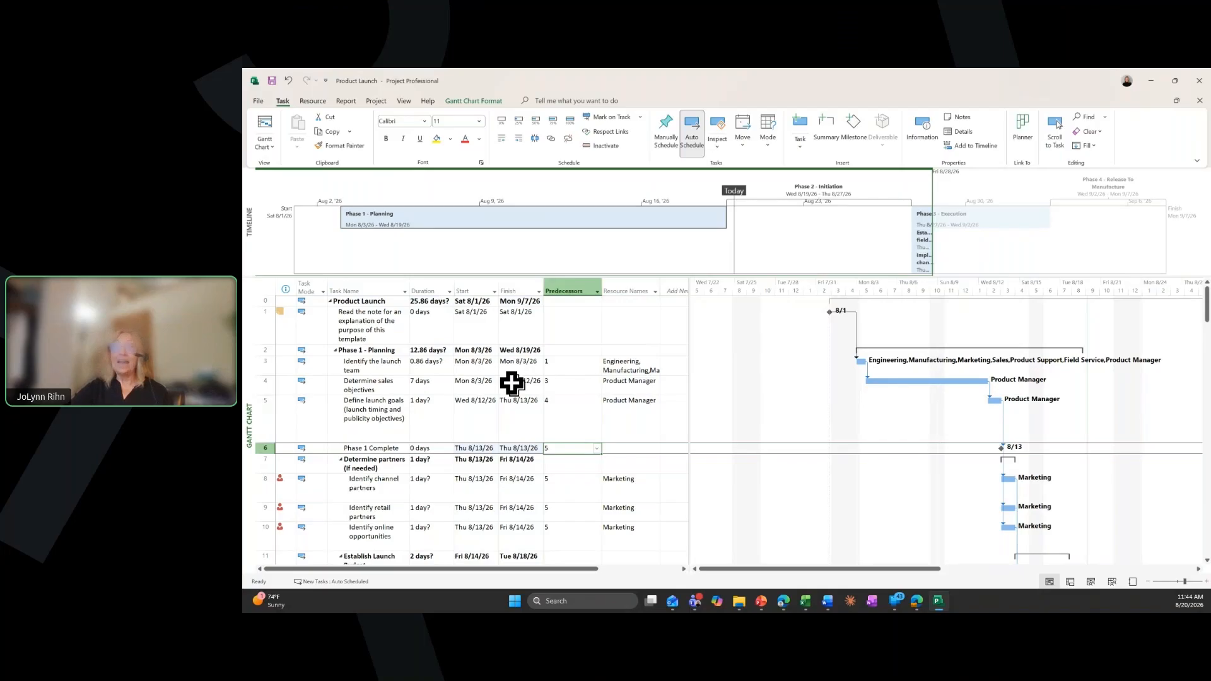
click(377, 387)
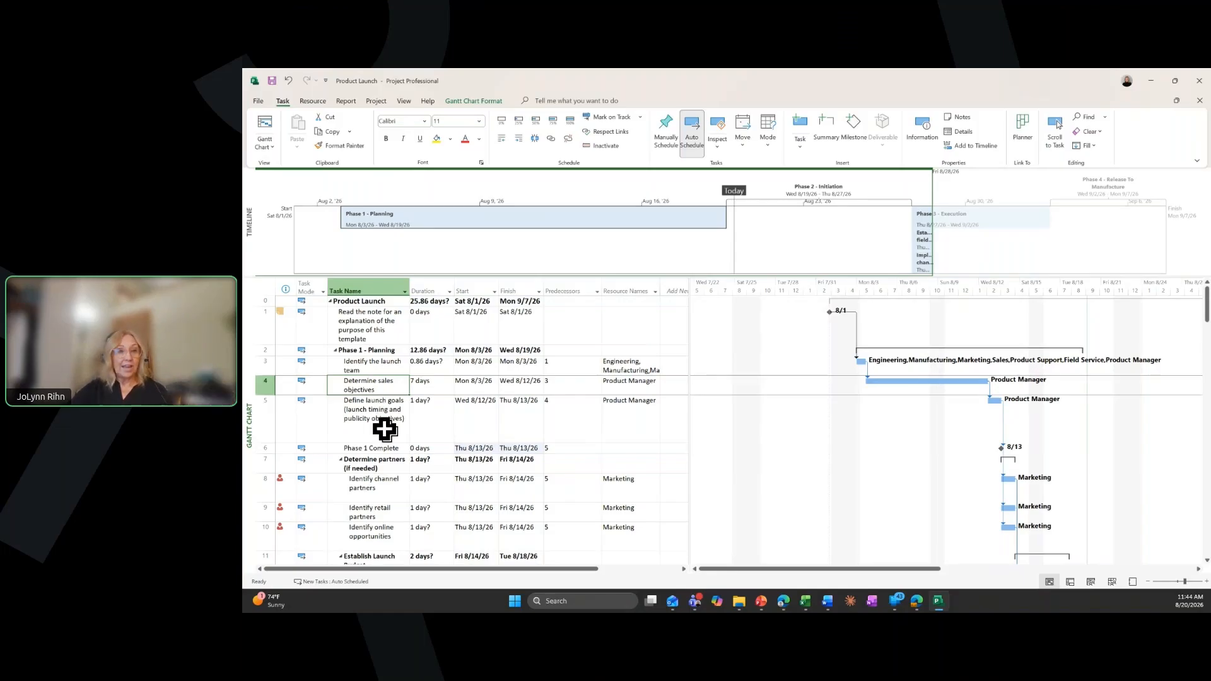
click(378, 448)
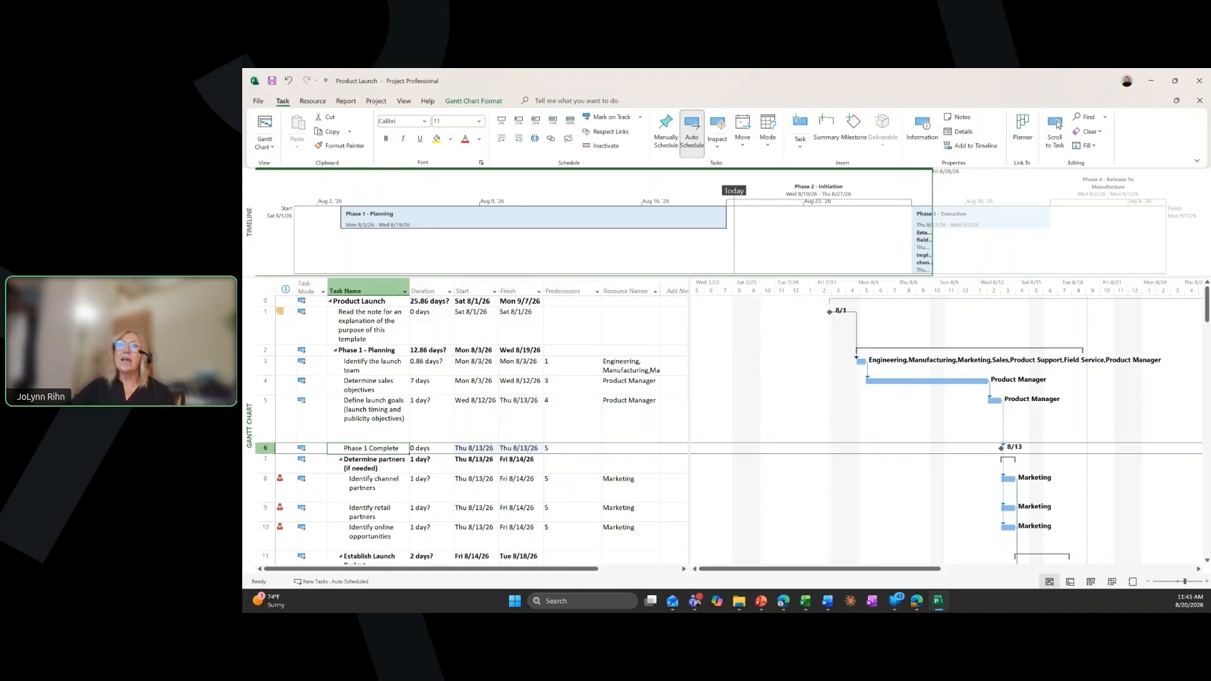
Show the project as a Network Diagram and examine how the tasks and the Phase 1 Complete milestone are linked
click(407, 107)
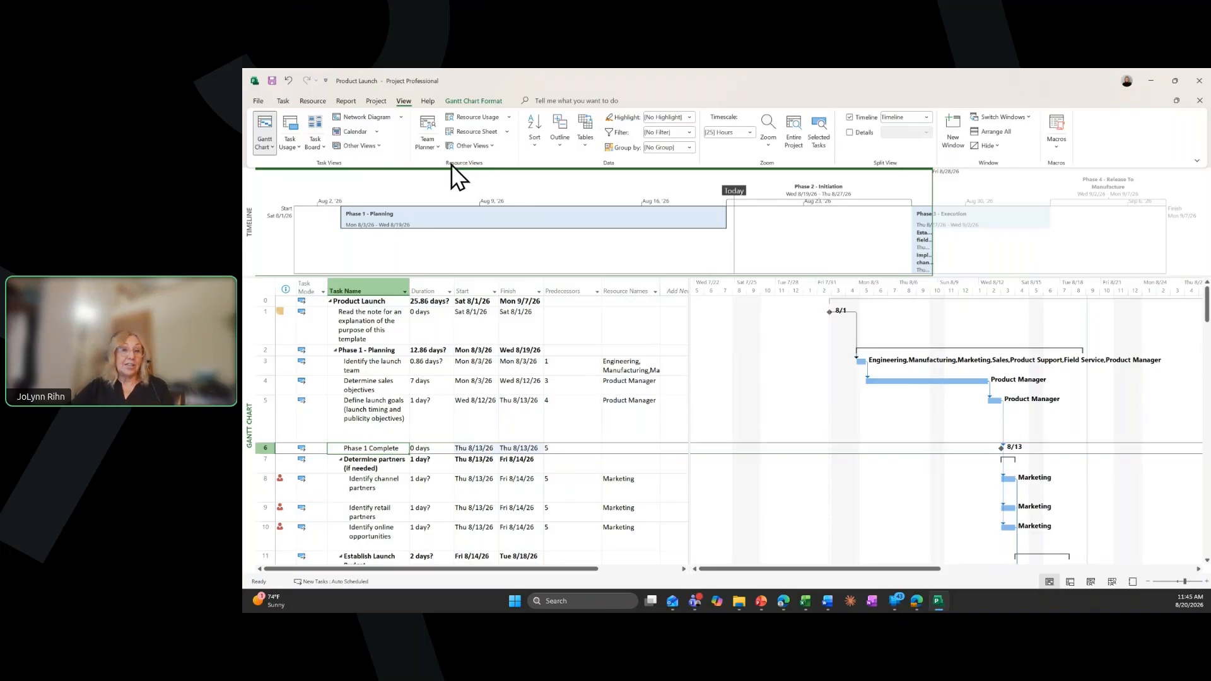
click(374, 119)
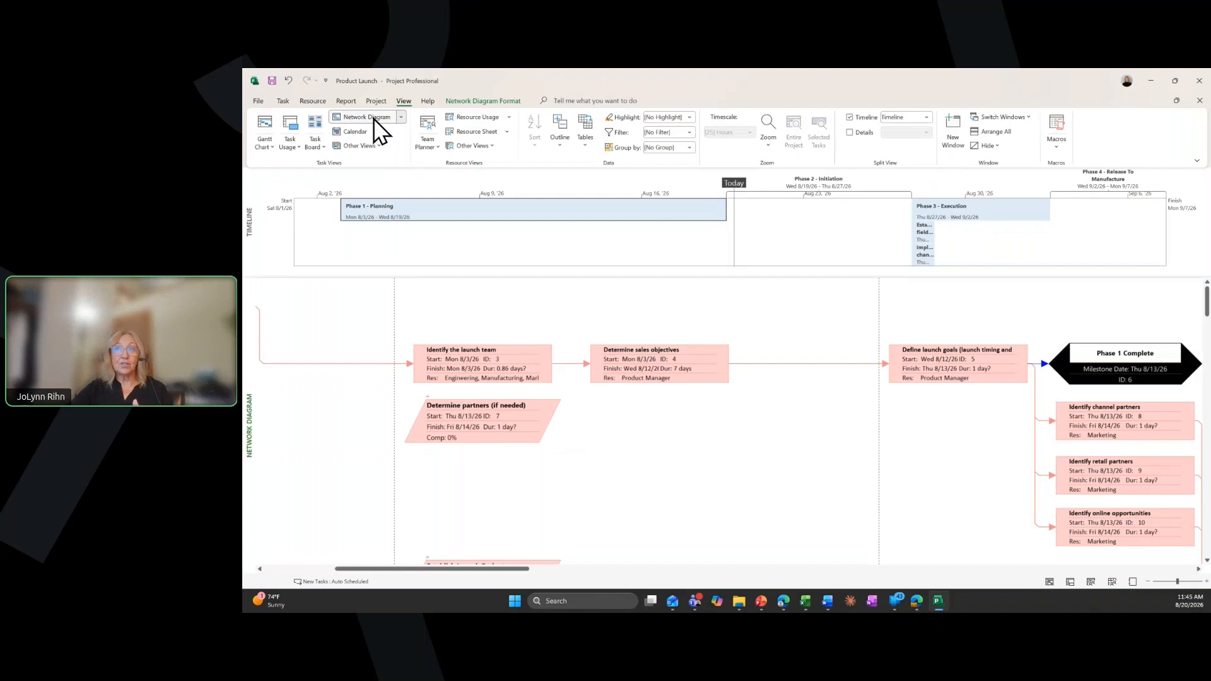
scroll(501, 331, down, 2)
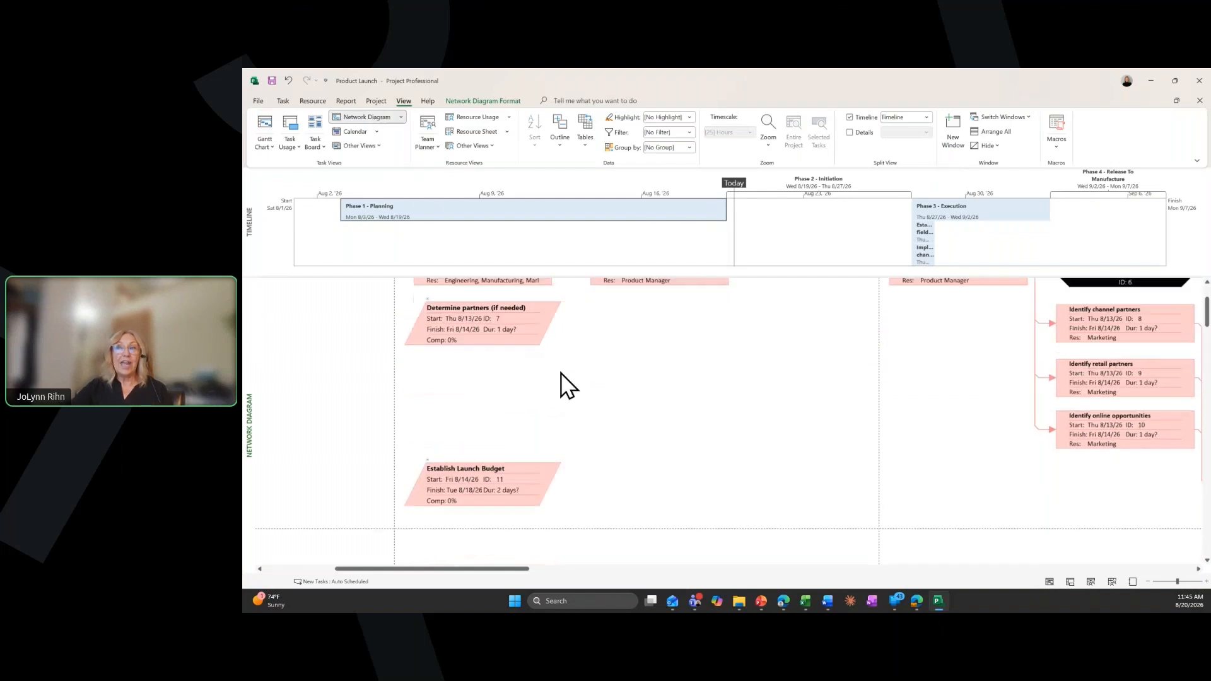
scroll(567, 385, down, 1)
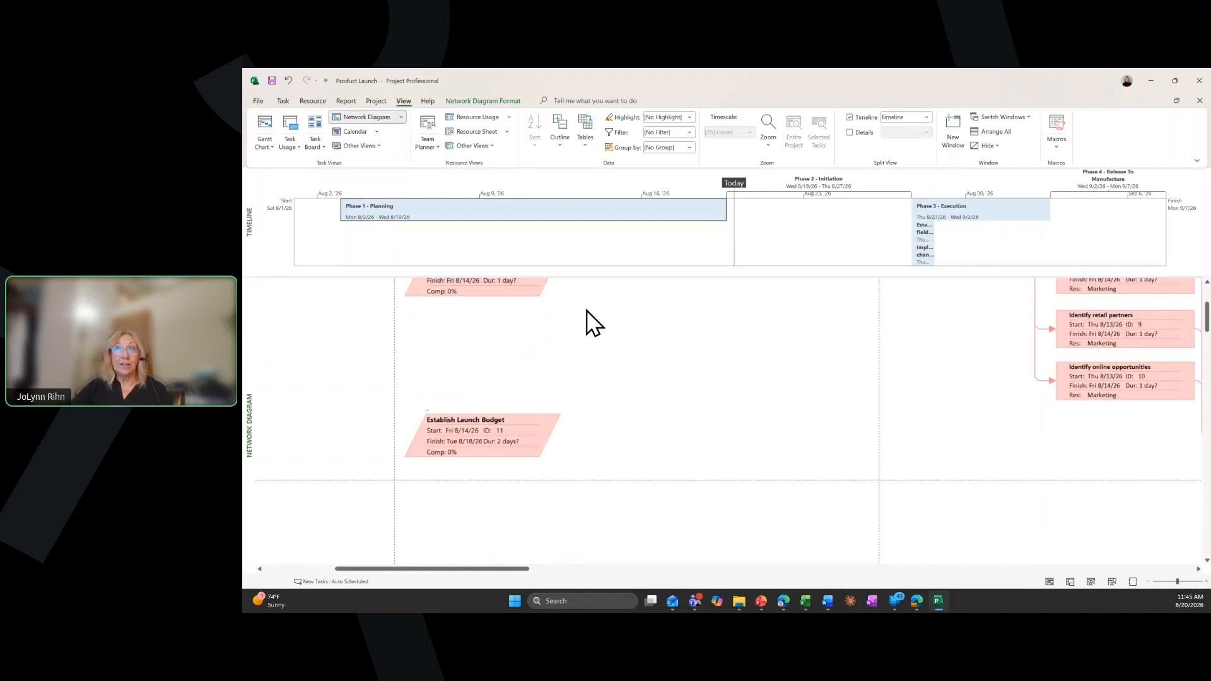
click(769, 142)
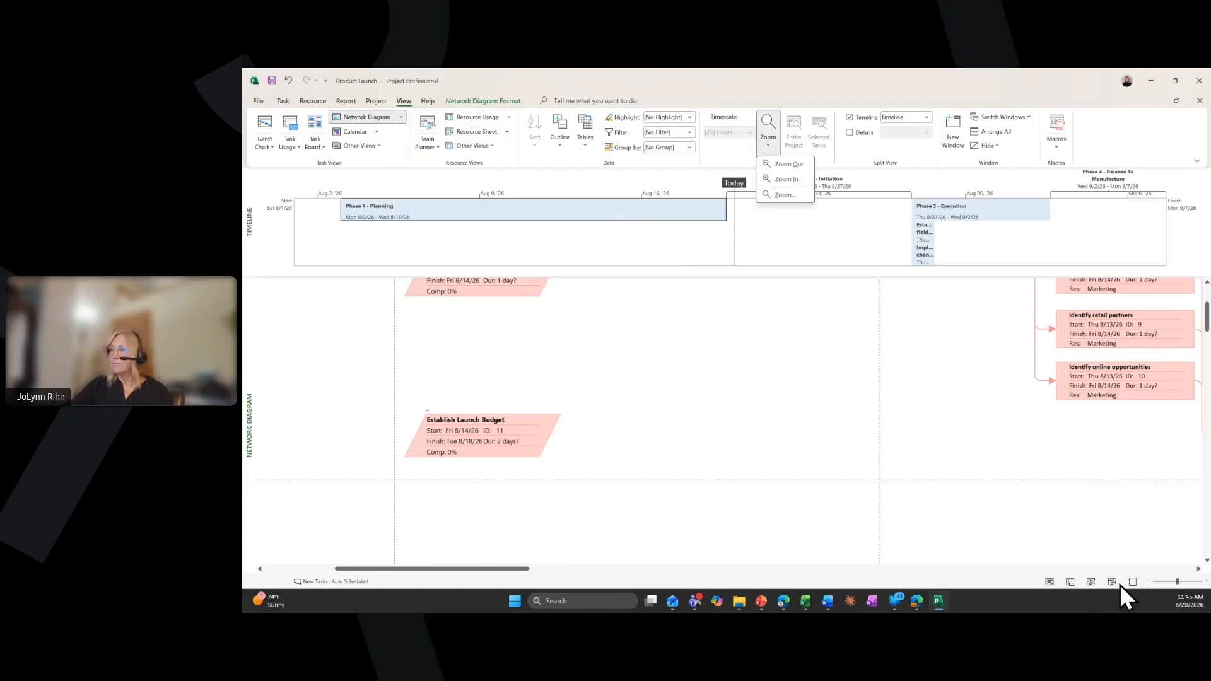
click(1147, 581)
click(1147, 581)
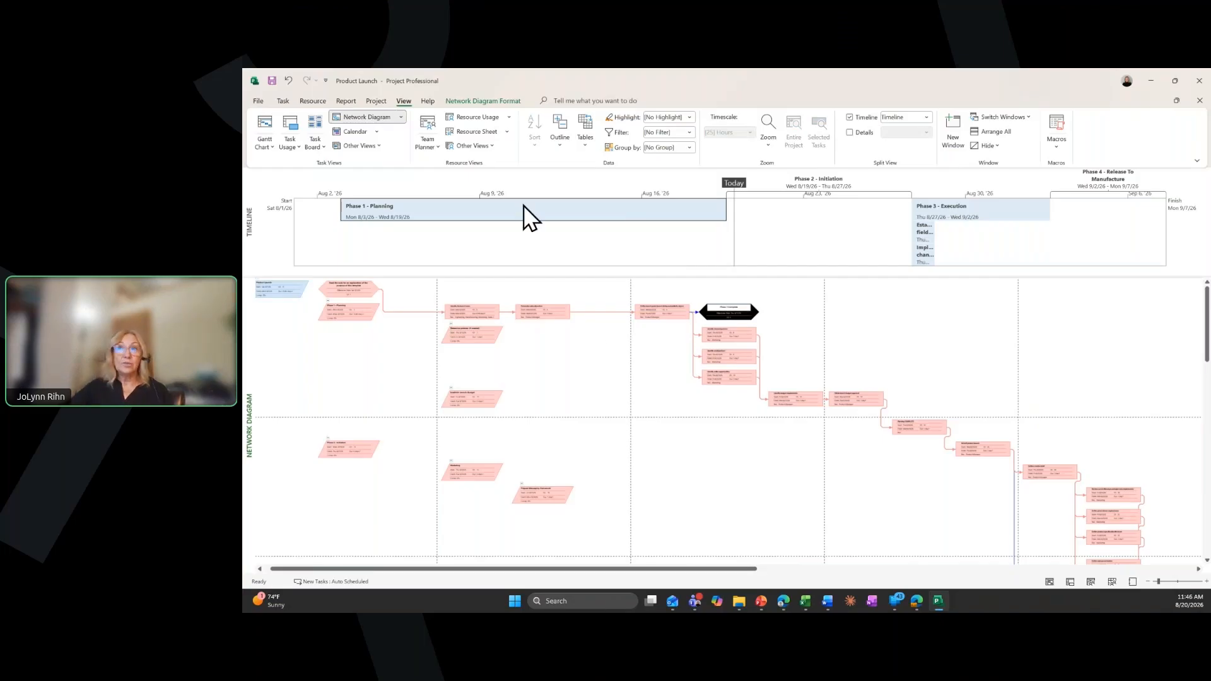
In the Resource Sheet, replace the Sales resource's name with a team member's full name and set its standard rate to $30.00/hr
click(473, 133)
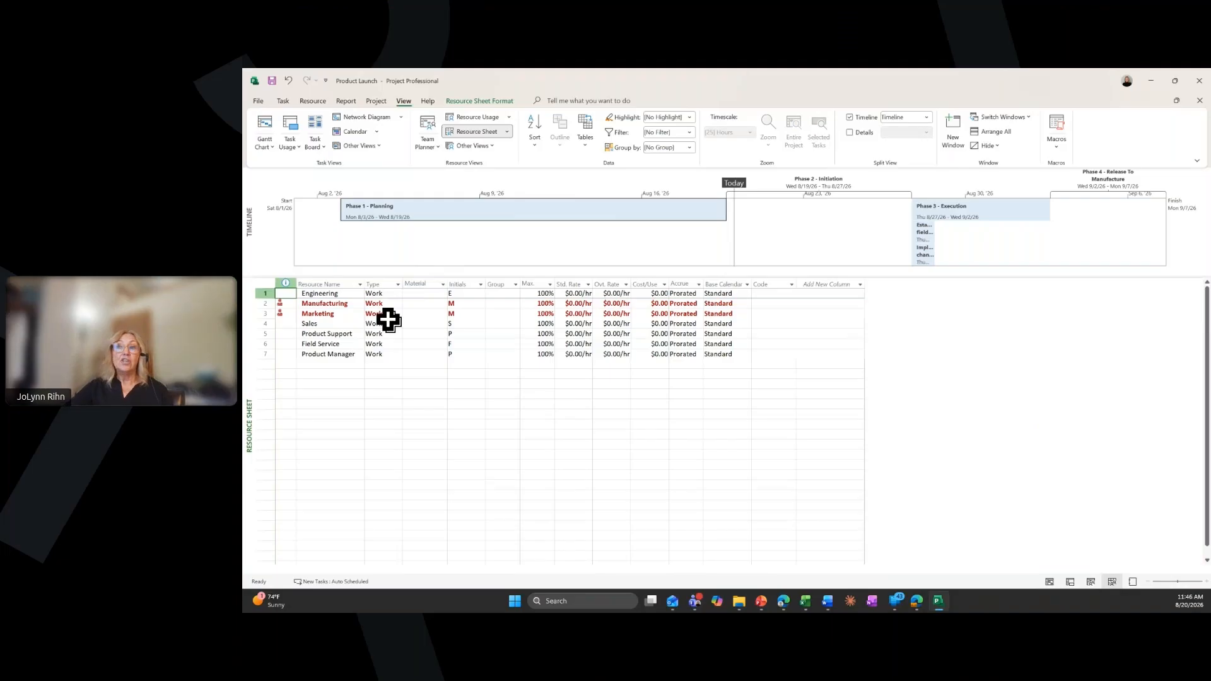
click(332, 324)
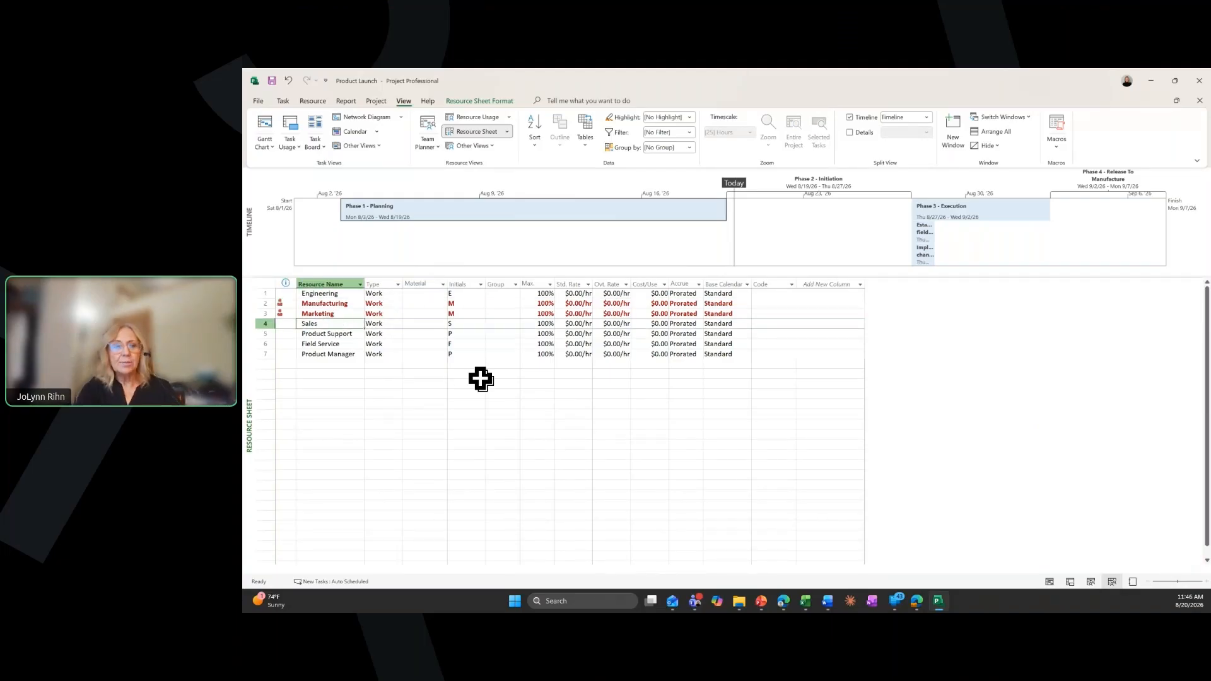
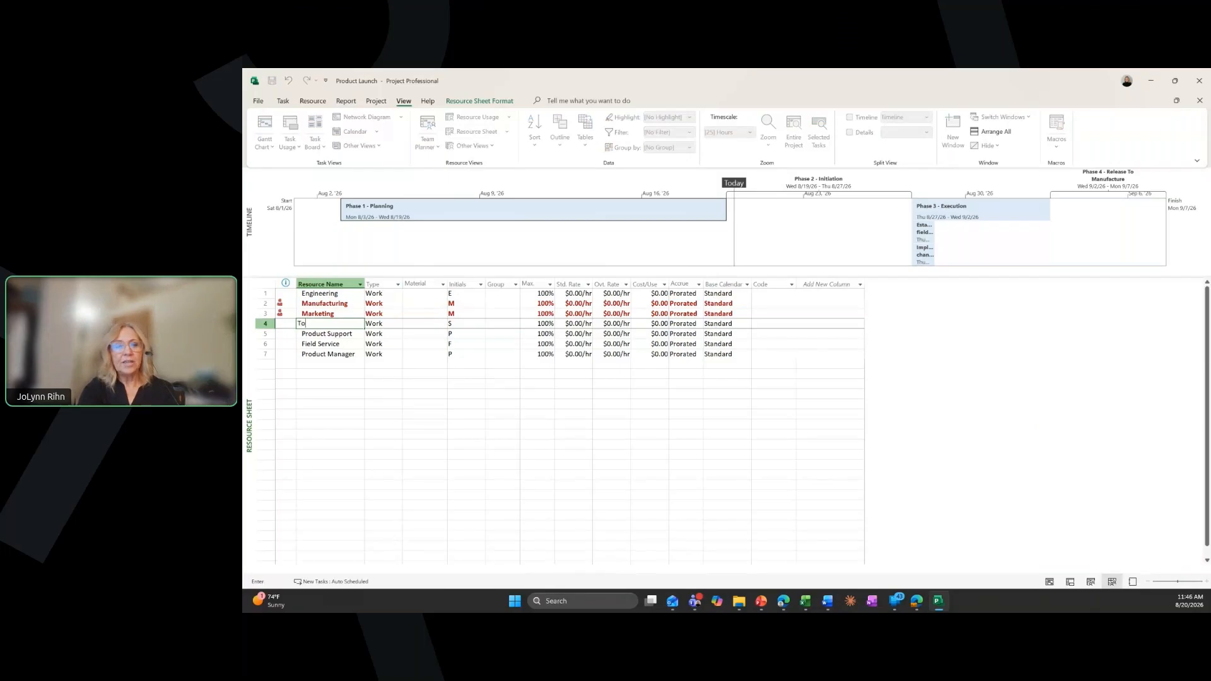
key(Tab)
key(Tab)
key(Tab)
key(Tab)
key(Tab)
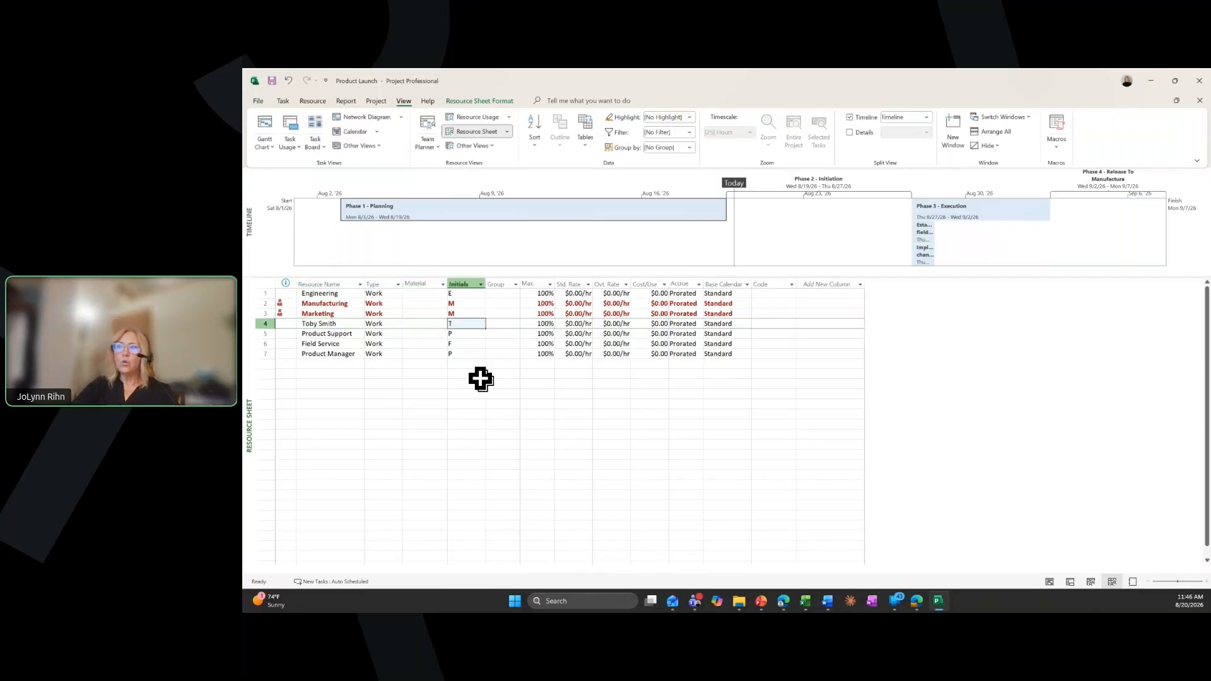
key(Tab)
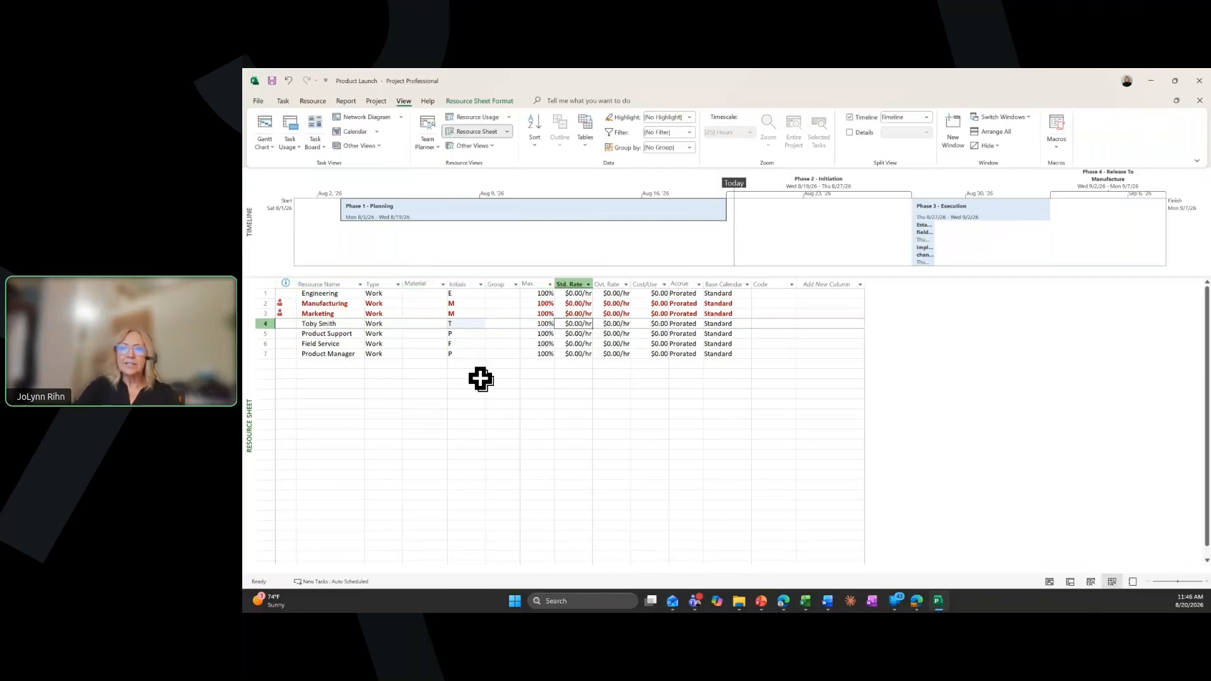
text(30)
key(Return)
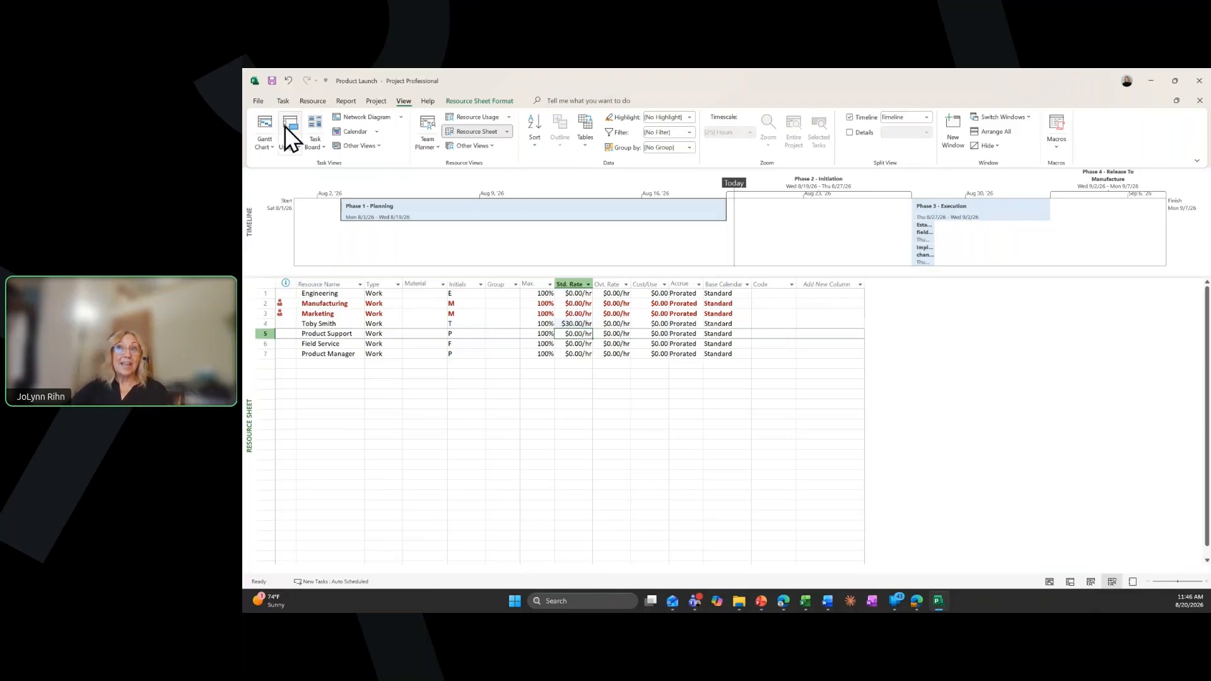
Return to the Gantt Chart and assign the renamed team member to Define launch goals in place of Product Manager
click(265, 124)
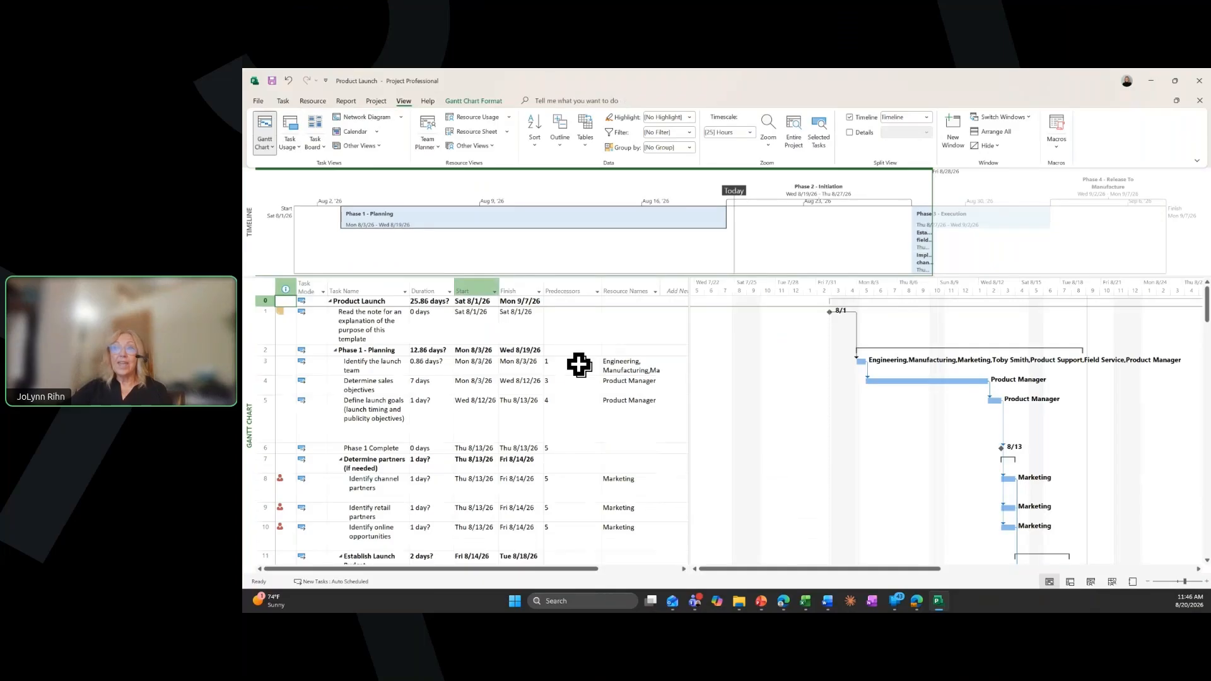
click(634, 364)
click(656, 367)
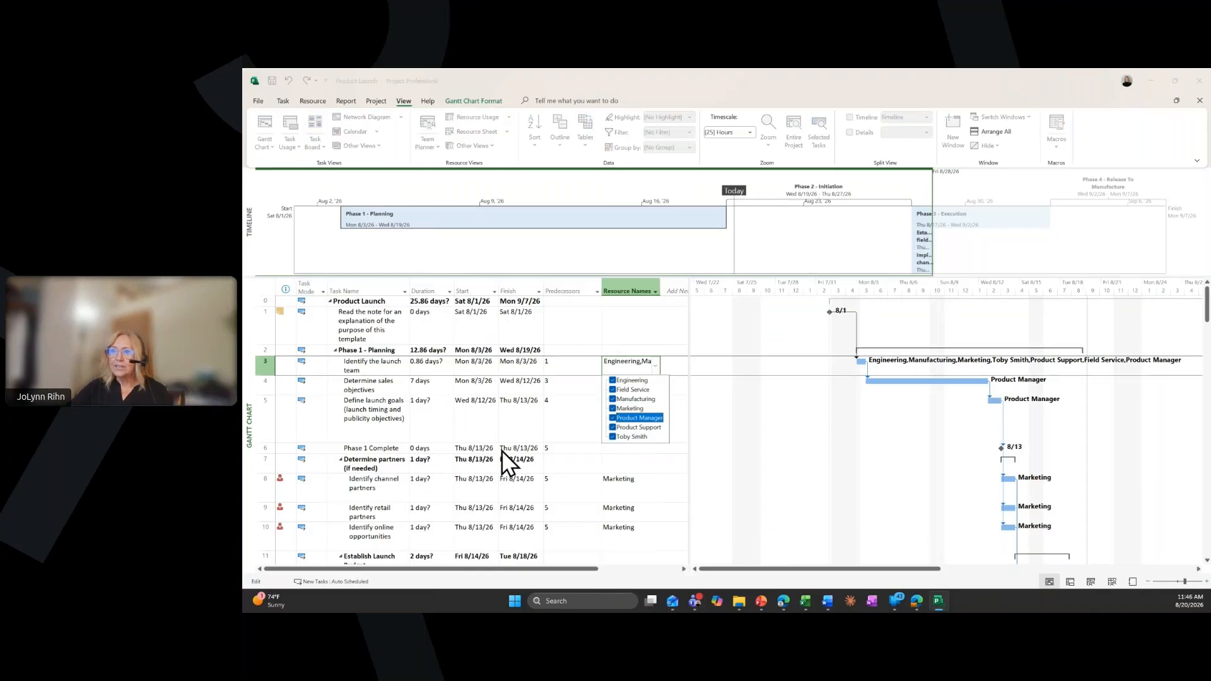
click(471, 419)
click(635, 414)
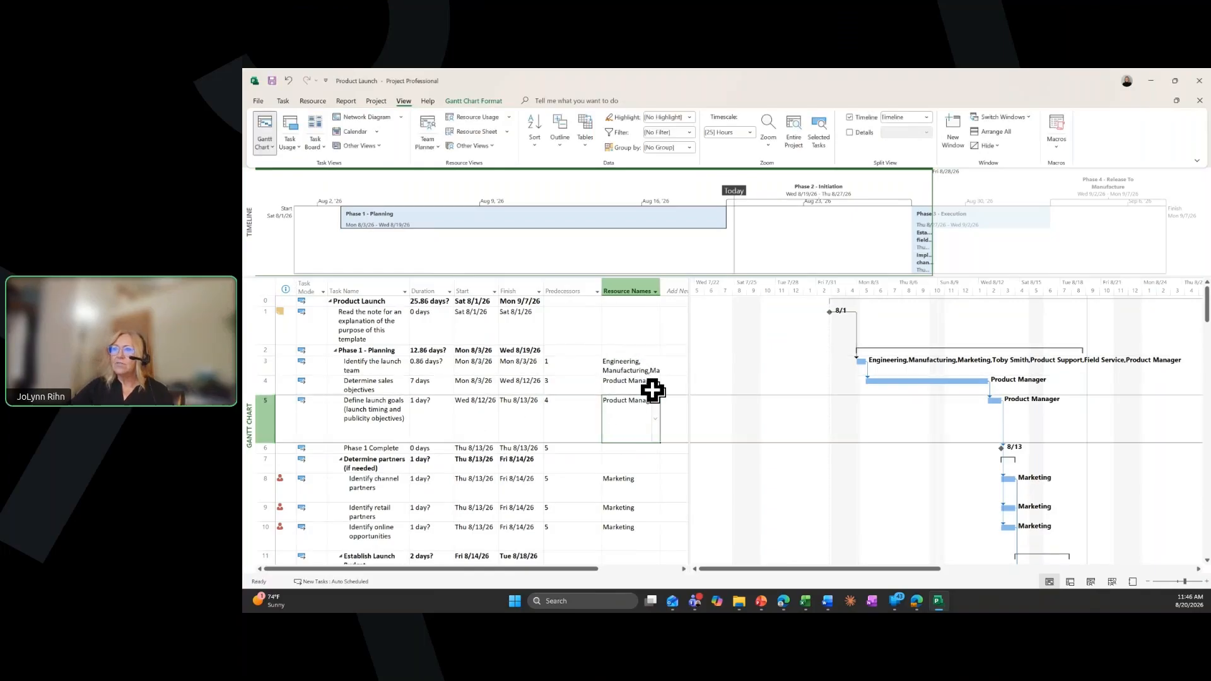
click(656, 420)
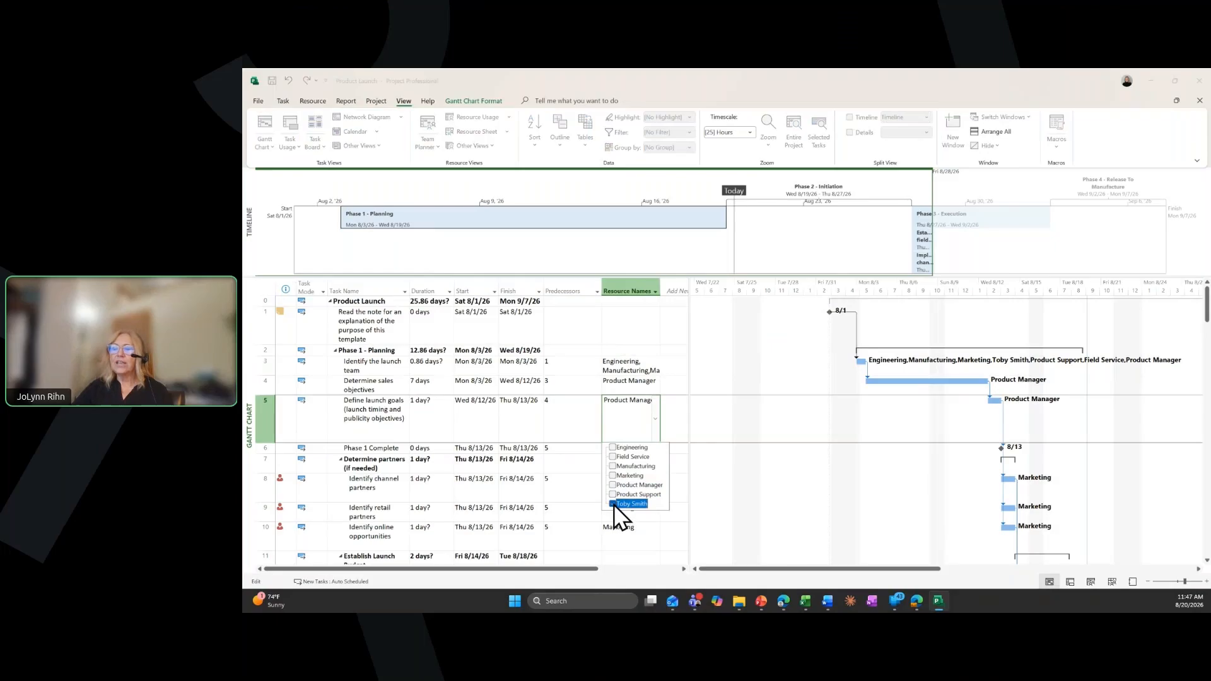
key(Return)
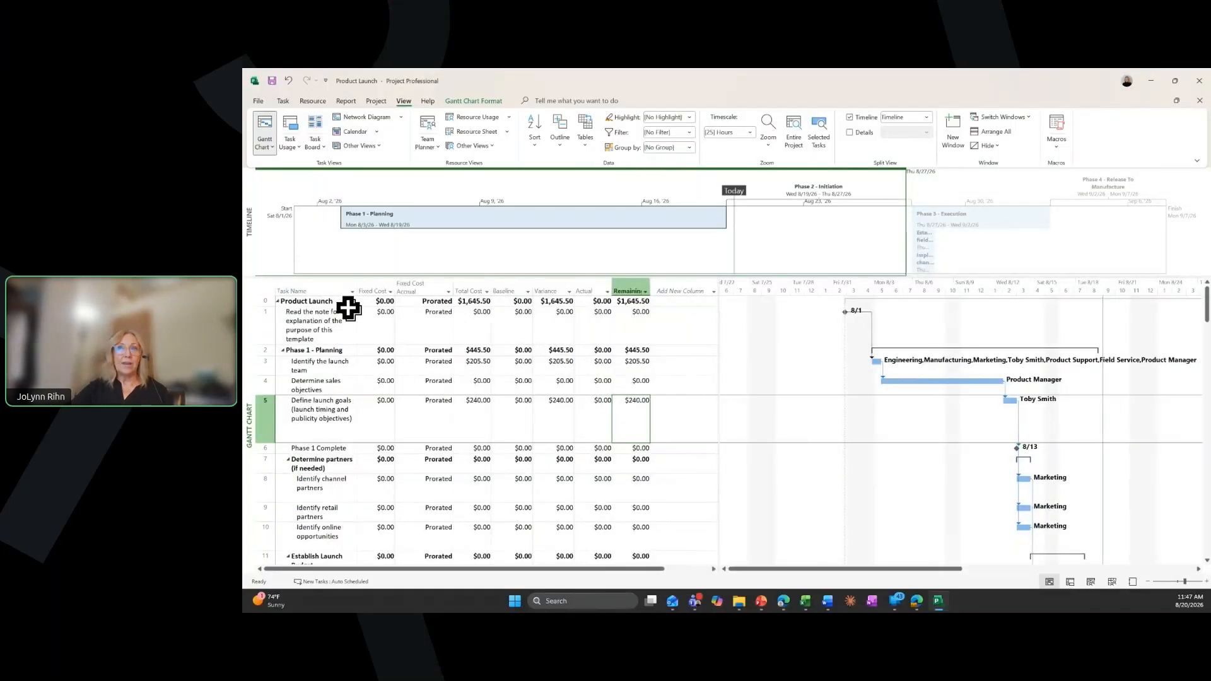
In the Cost table, review the total costs of Product Launch, Identify the launch team and Define launch goals
click(473, 302)
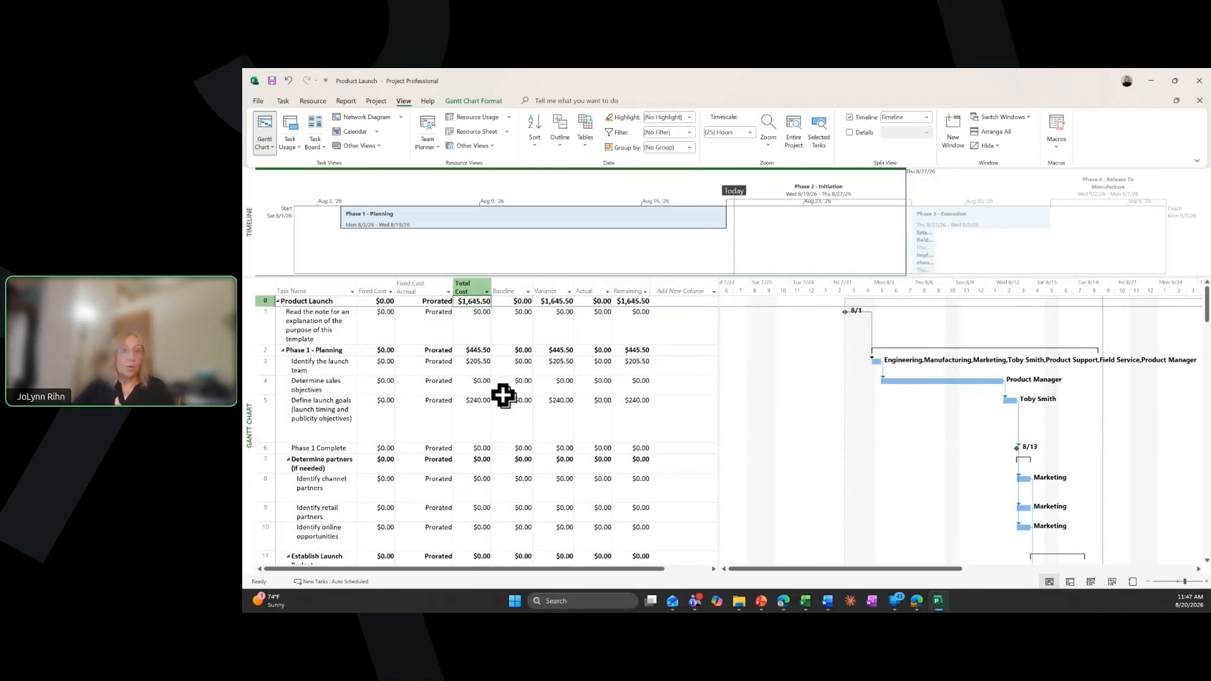
click(478, 363)
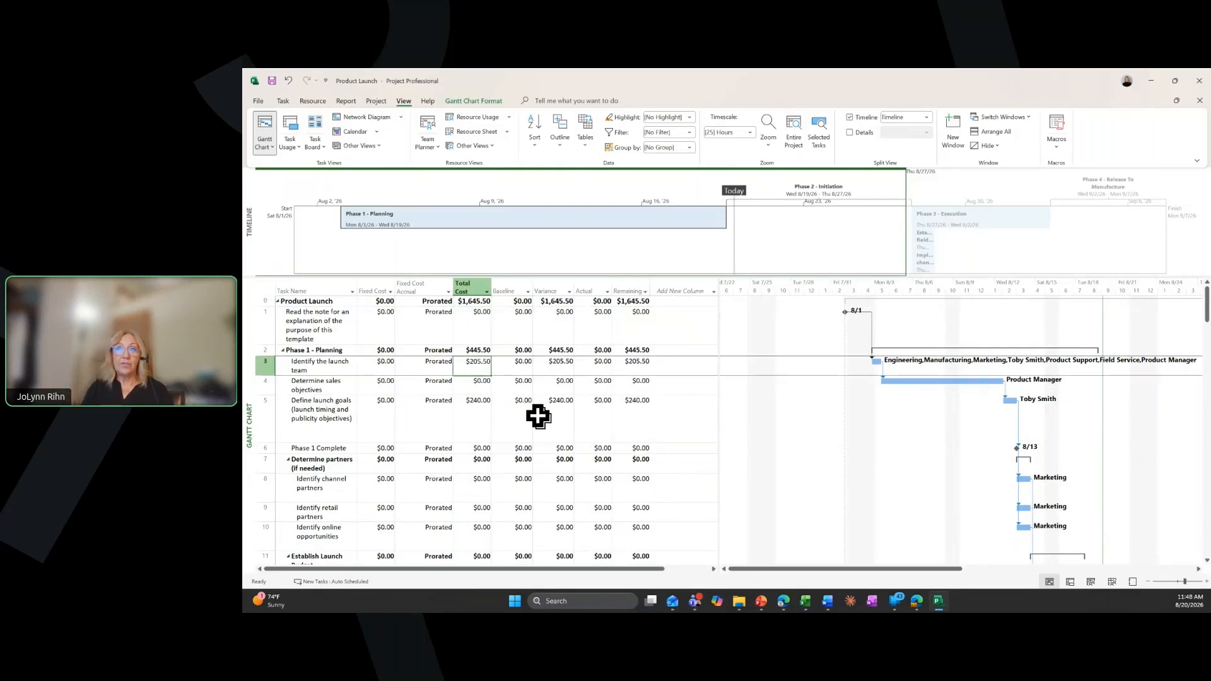
click(475, 427)
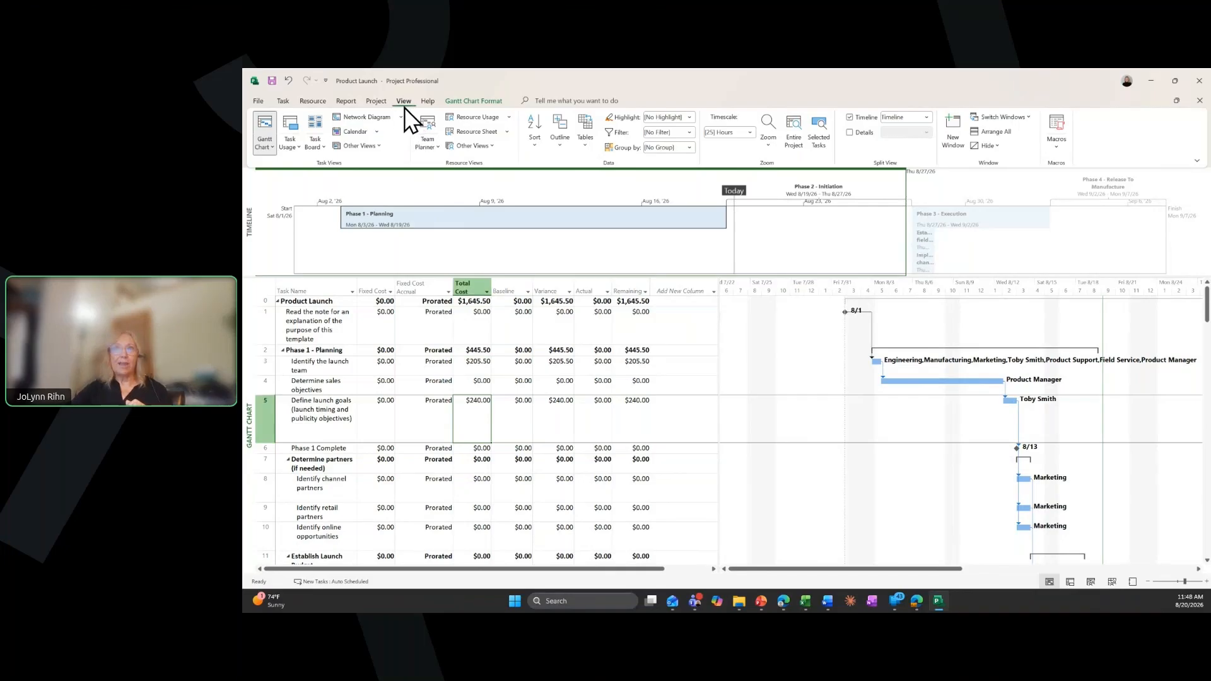
Open the Project Overview dashboard report and review the percent complete, milestones due and late tasks
click(349, 102)
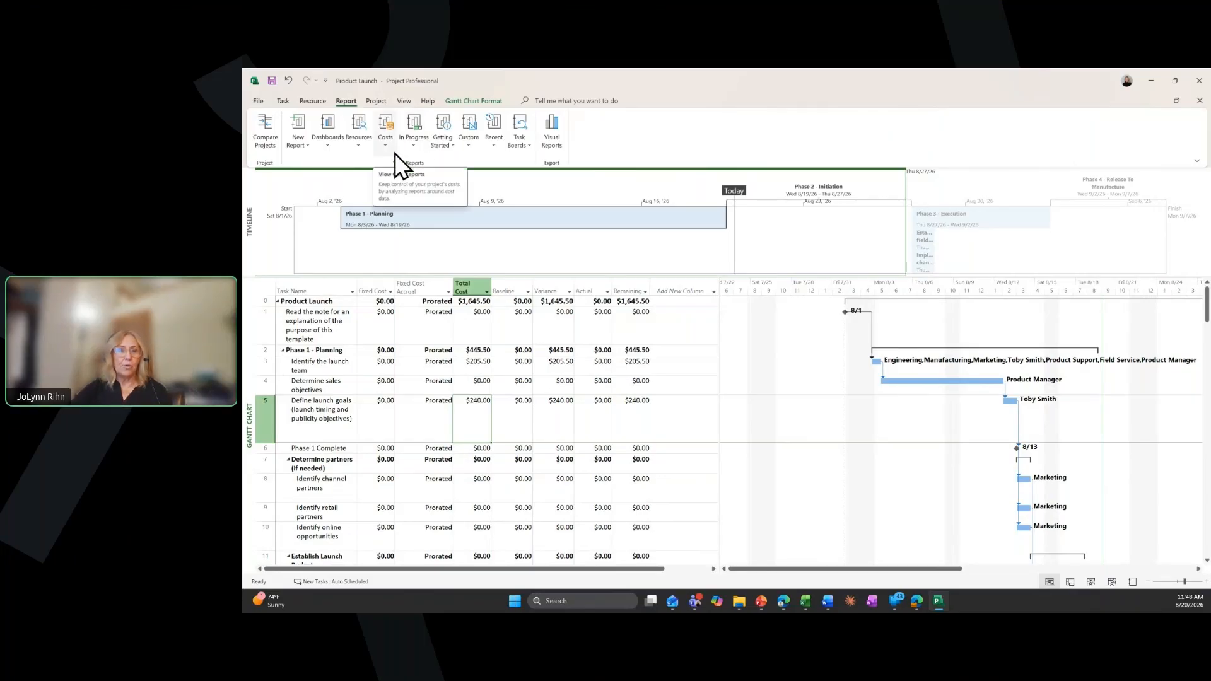
click(328, 145)
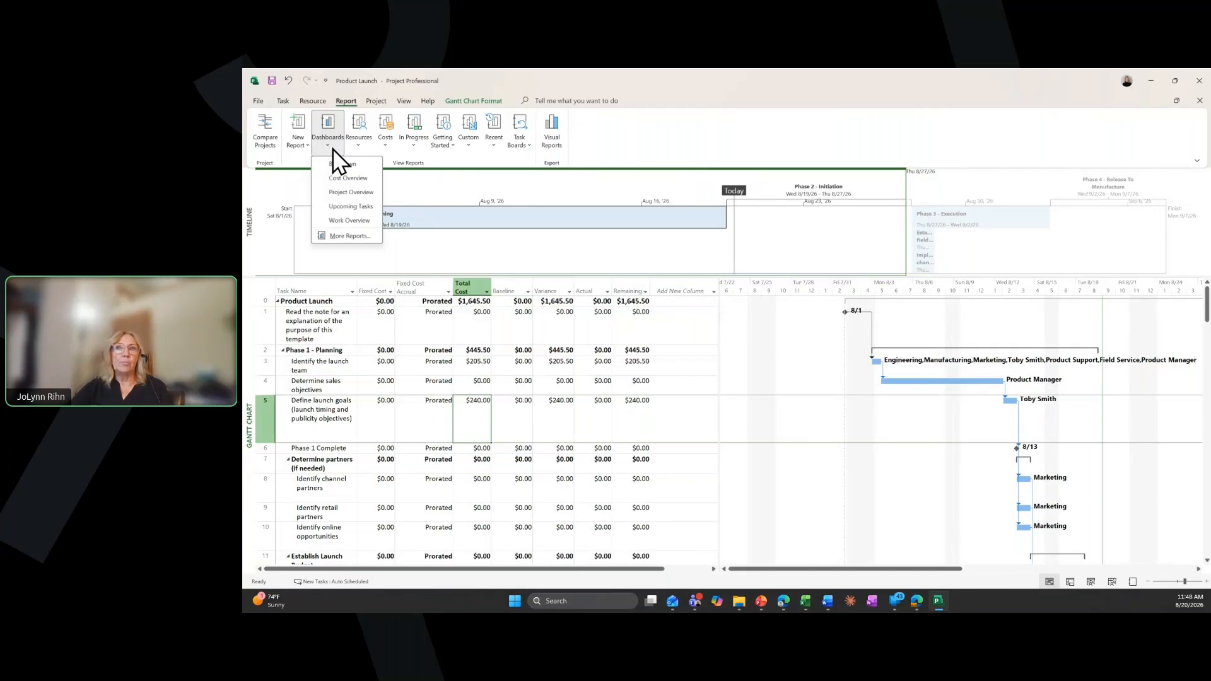
click(354, 197)
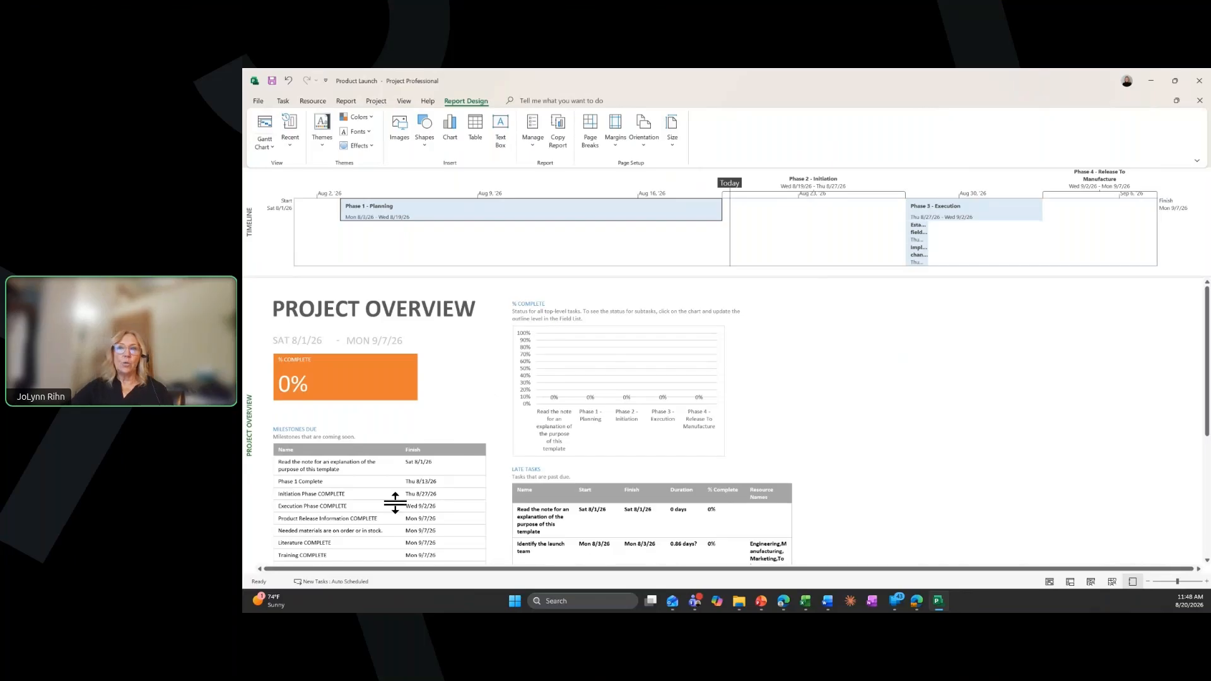
scroll(392, 500, down, 1)
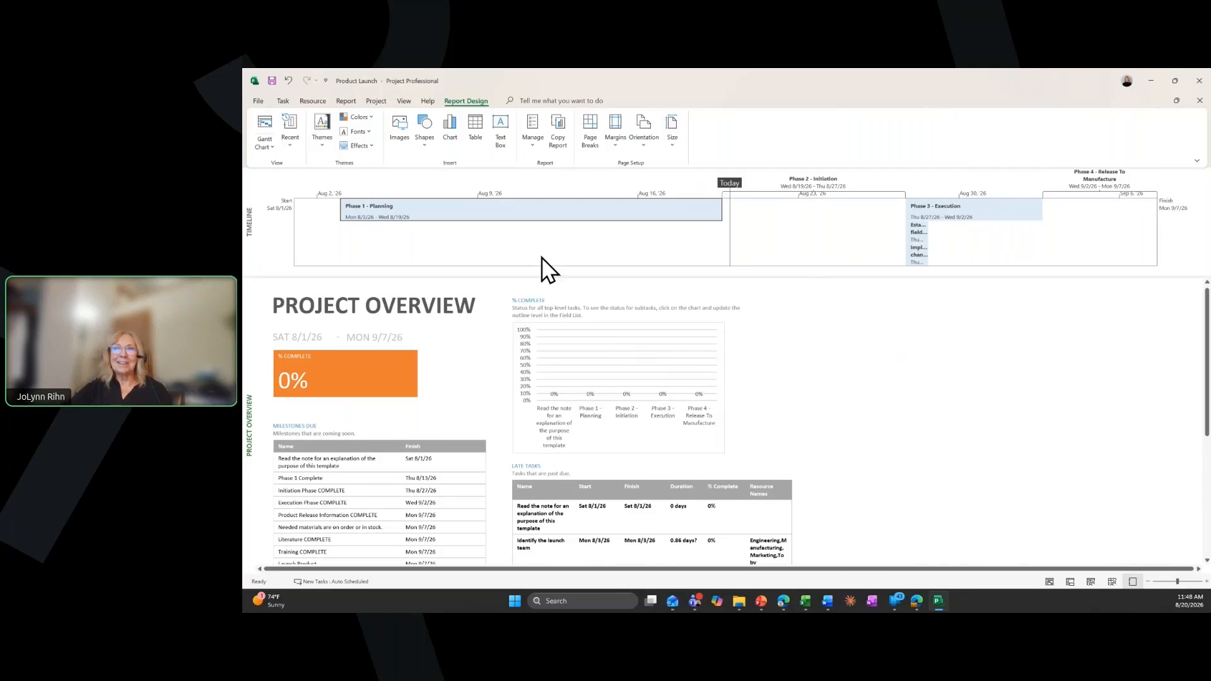
Open the Resource Cost Overview report and examine the cost status, cost distribution and cost details of the work resources
click(348, 104)
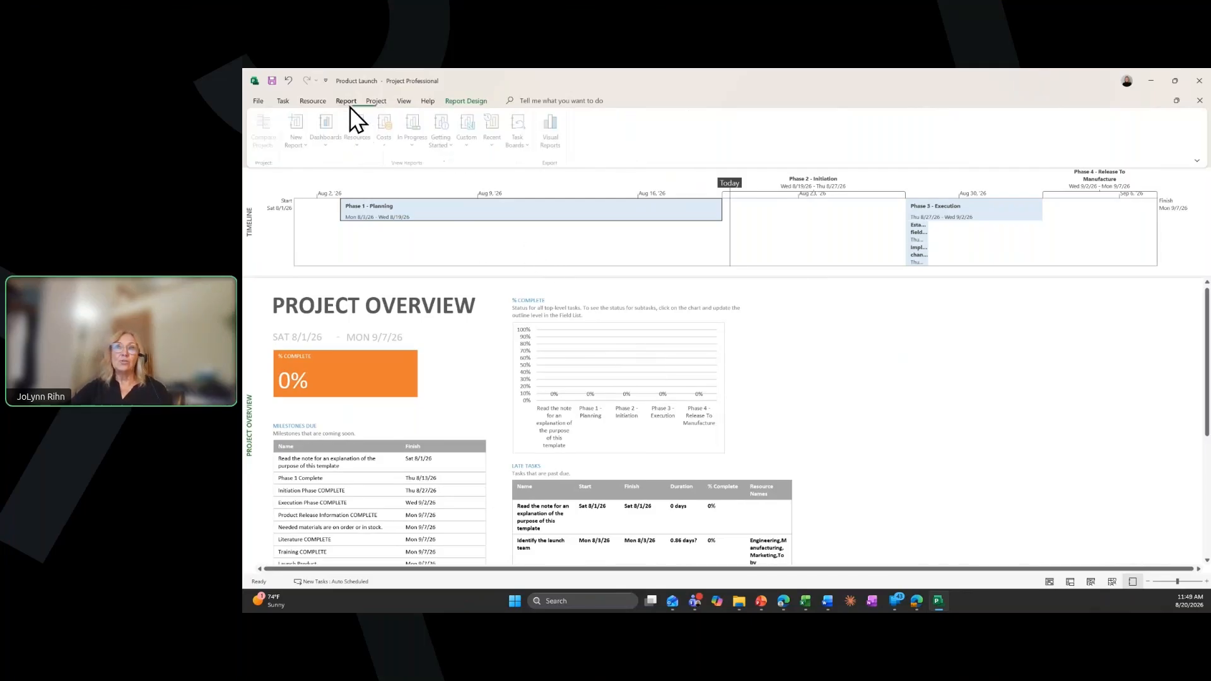
click(390, 145)
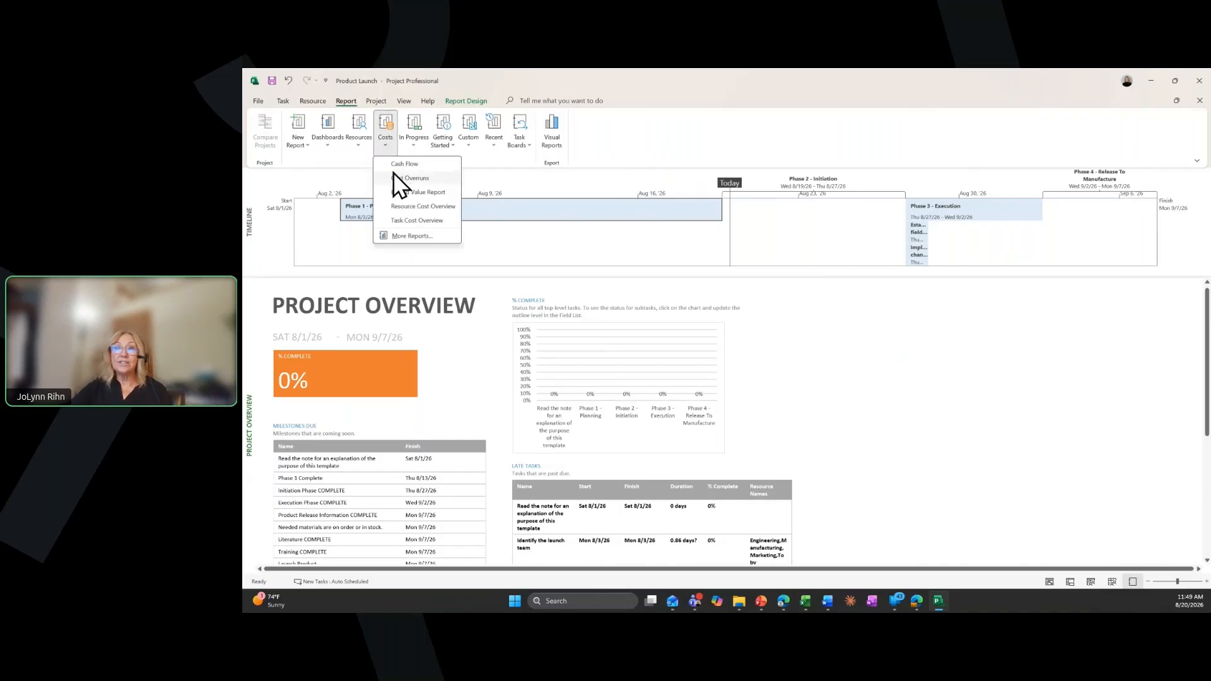
click(439, 206)
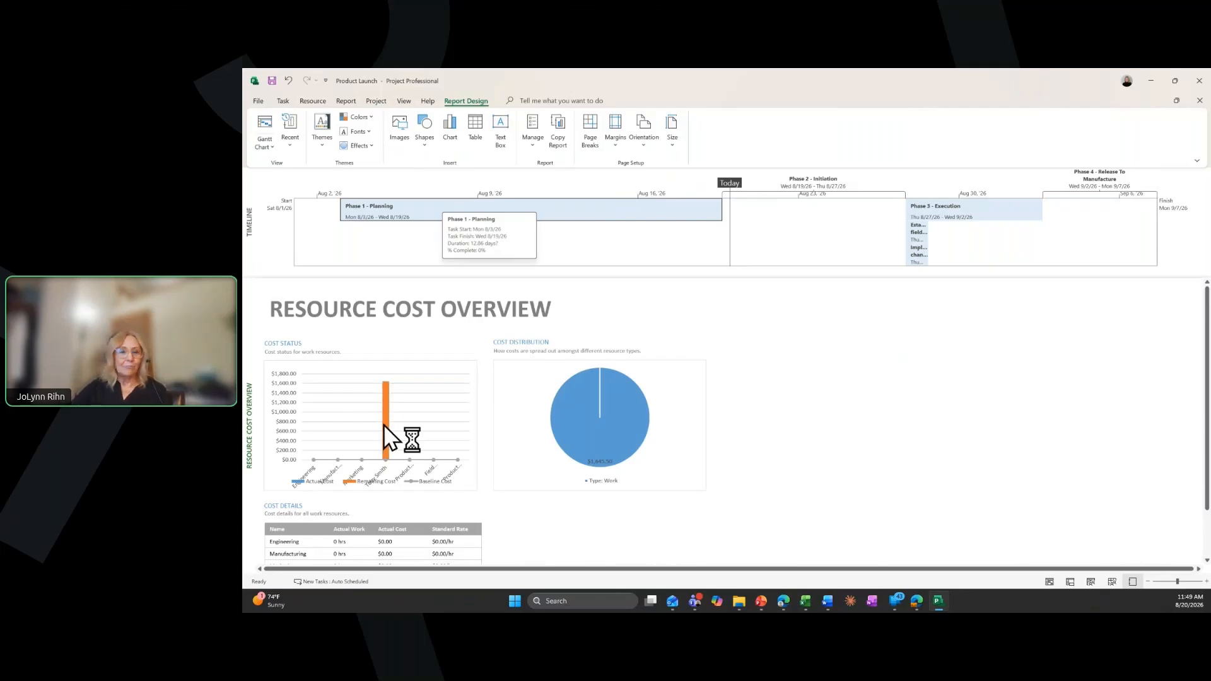
scroll(383, 425, down, 1)
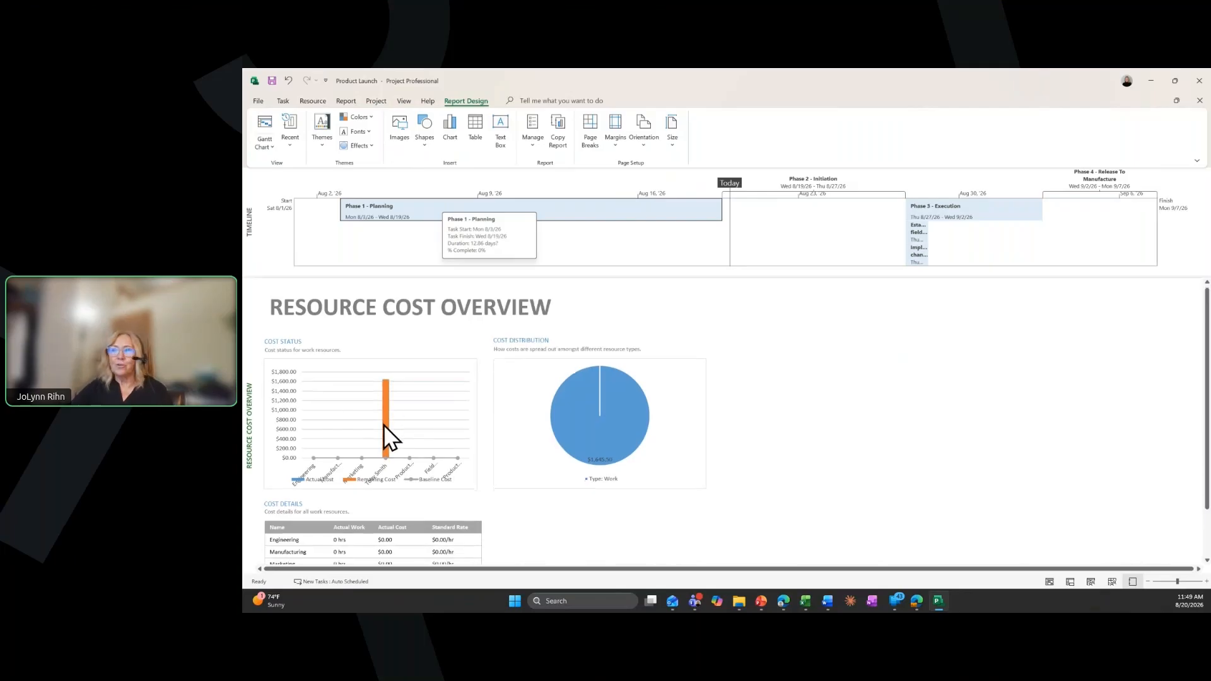
scroll(384, 425, down, 1)
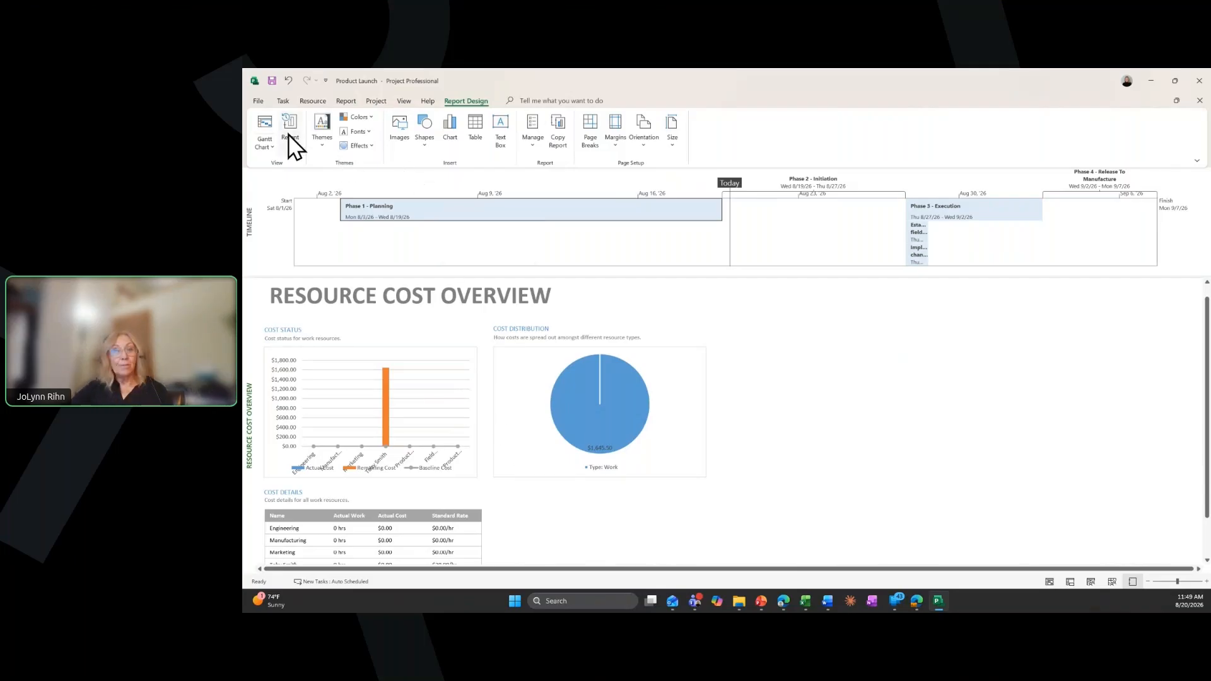
Return to the Gantt Chart and switch its table from Cost to Entry
click(264, 130)
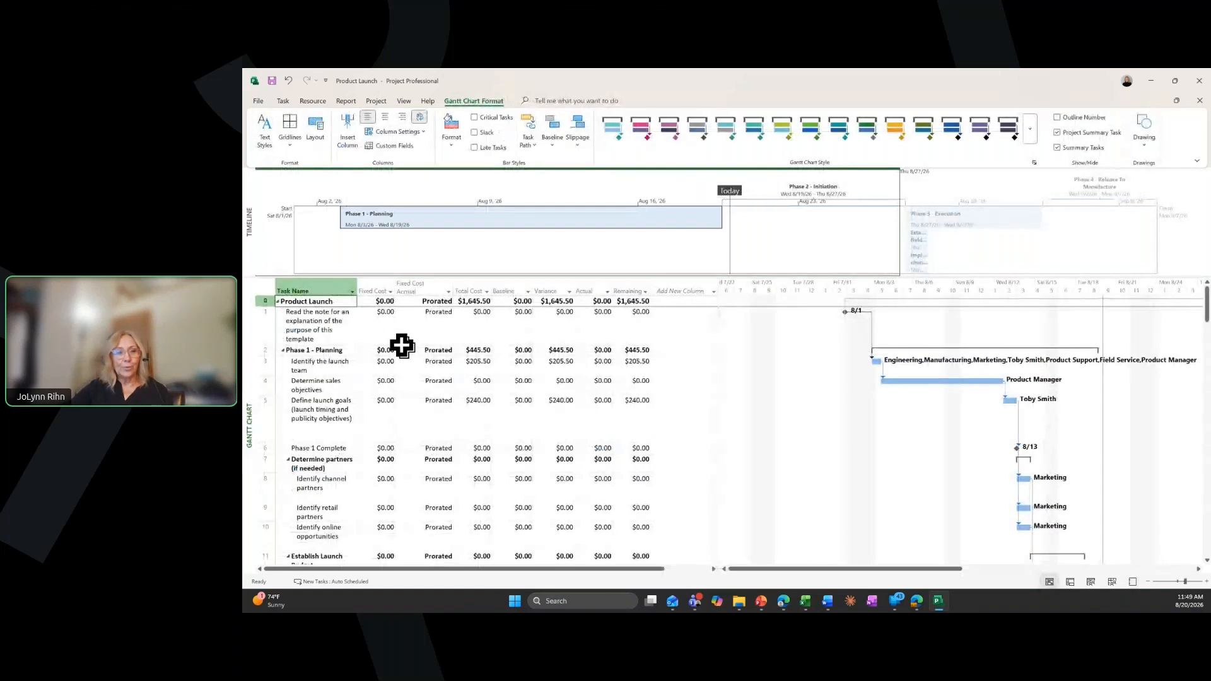
click(429, 350)
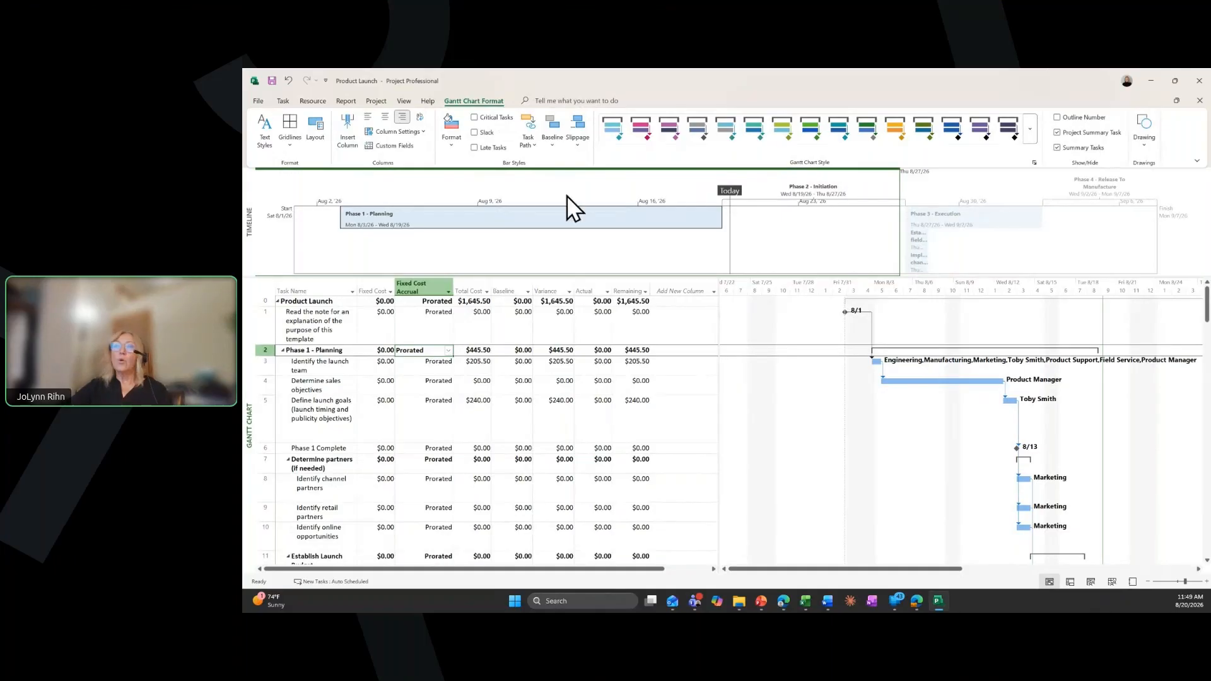
click(405, 101)
click(584, 146)
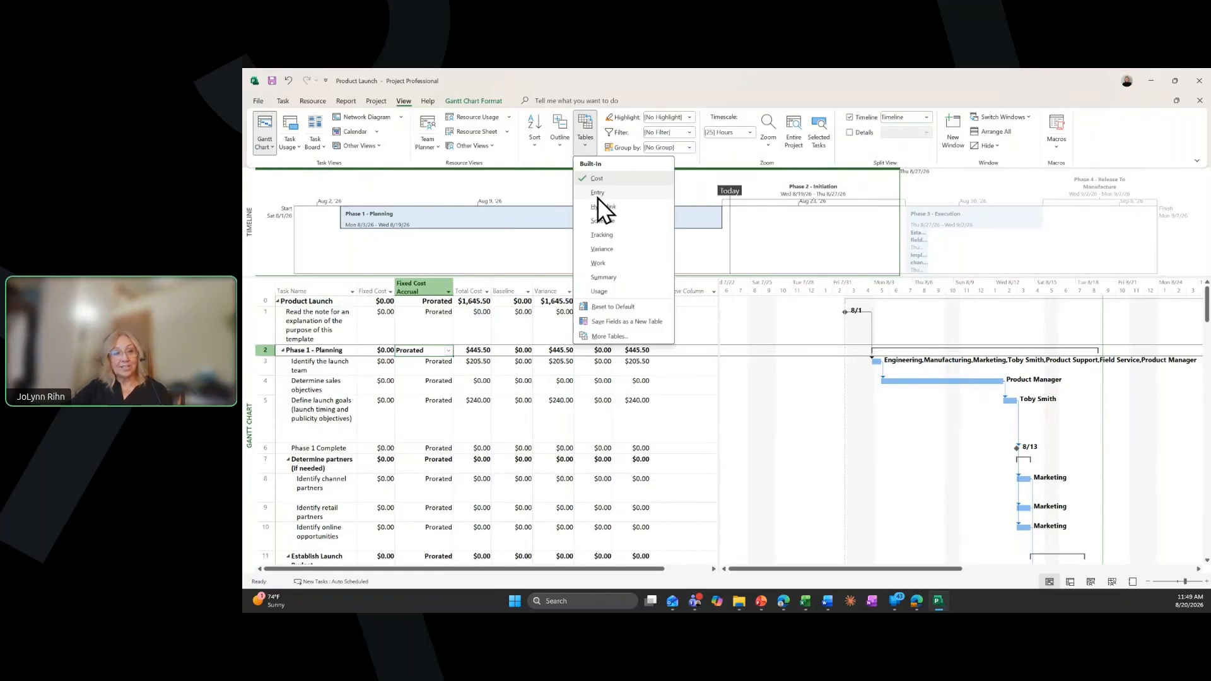
click(596, 197)
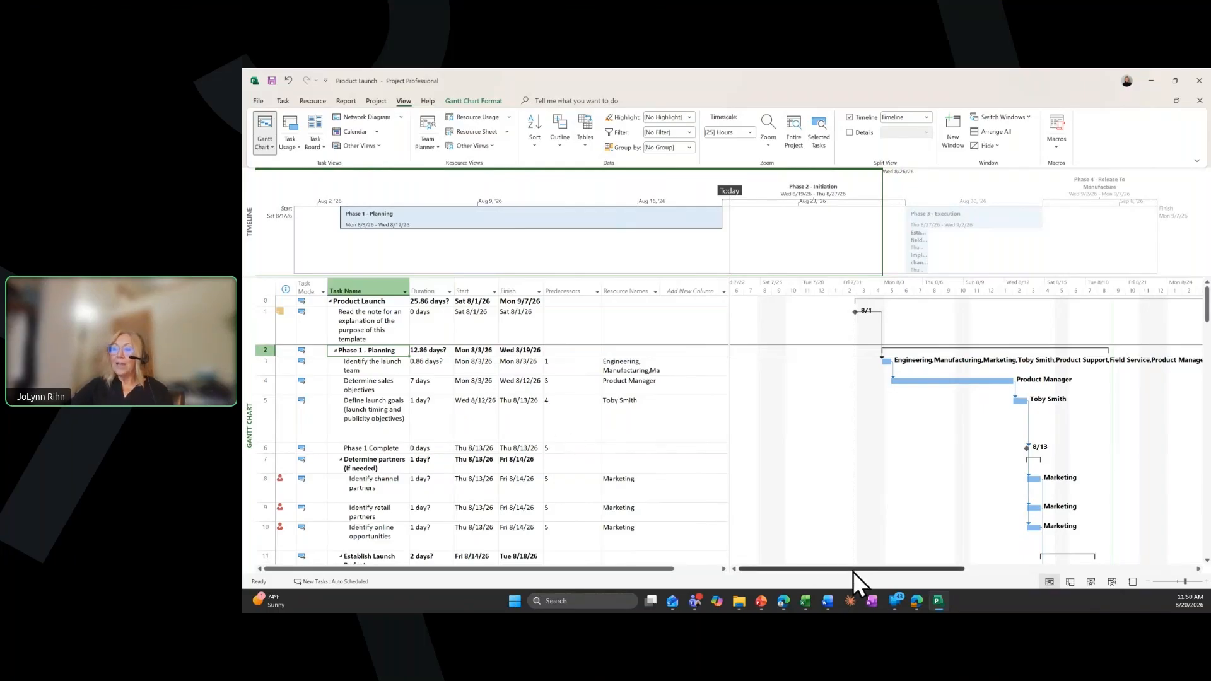
Switch to Teams and add the Planner app as a tab in the 2027 Leadership Conference team's Marketing and Communications channel
mouse_move(703, 608)
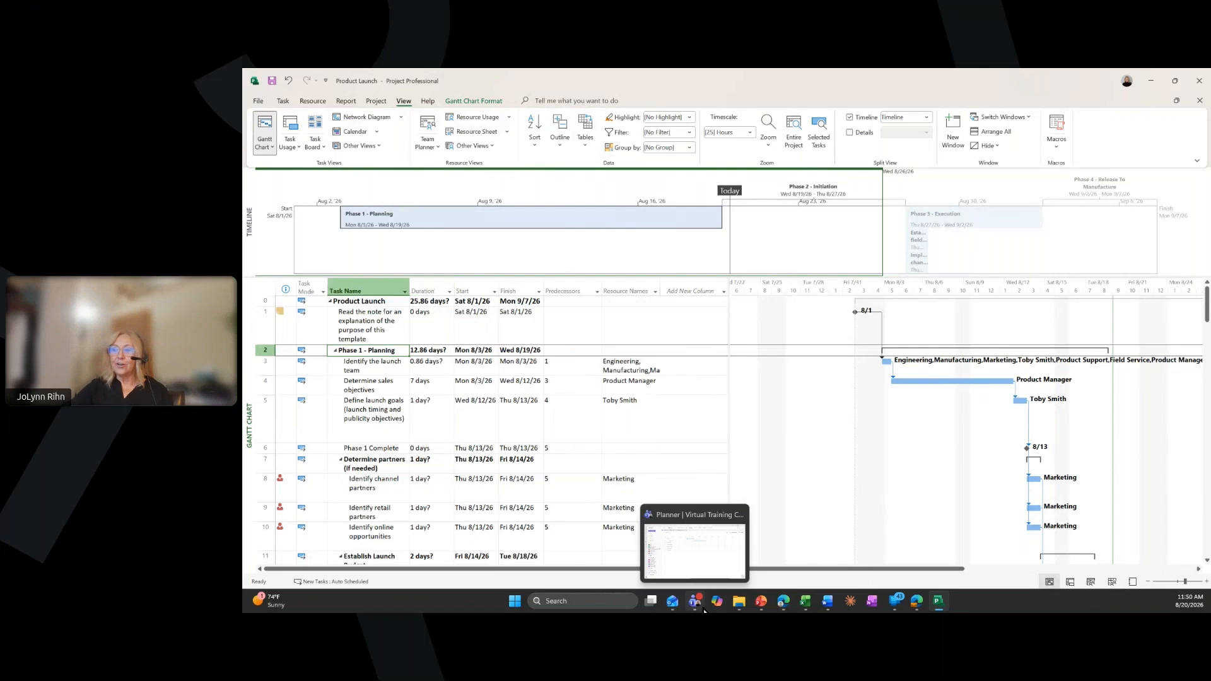
click(701, 562)
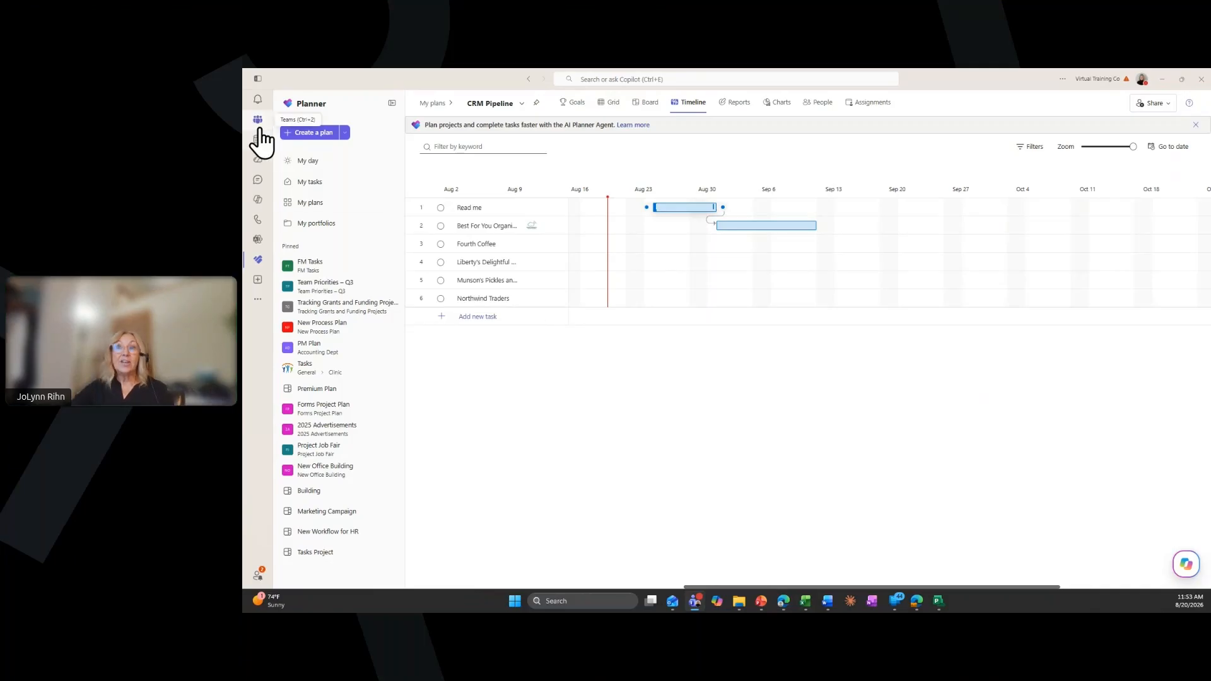
click(258, 121)
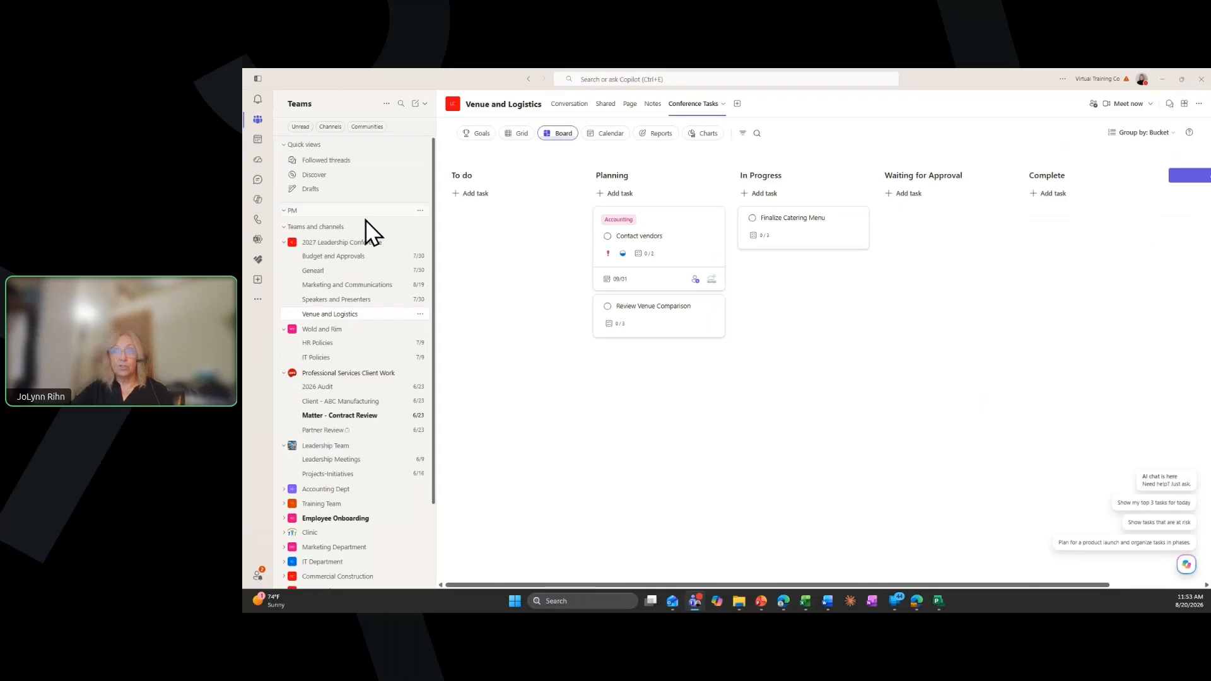
click(353, 285)
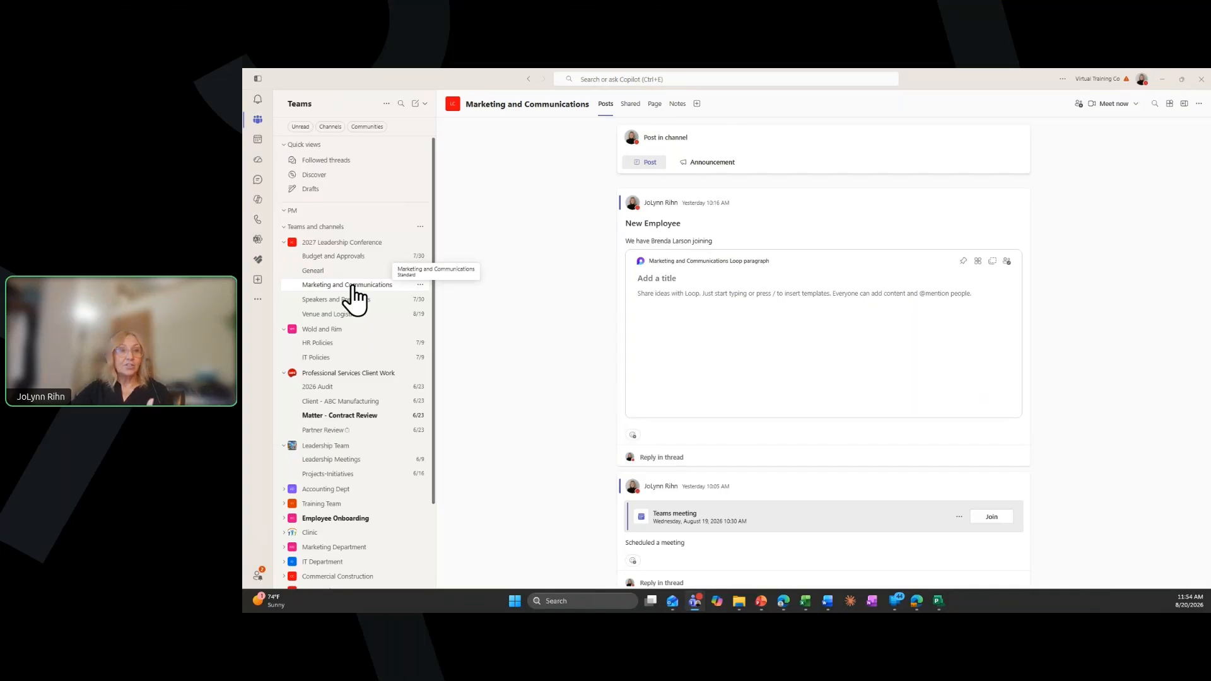
click(697, 105)
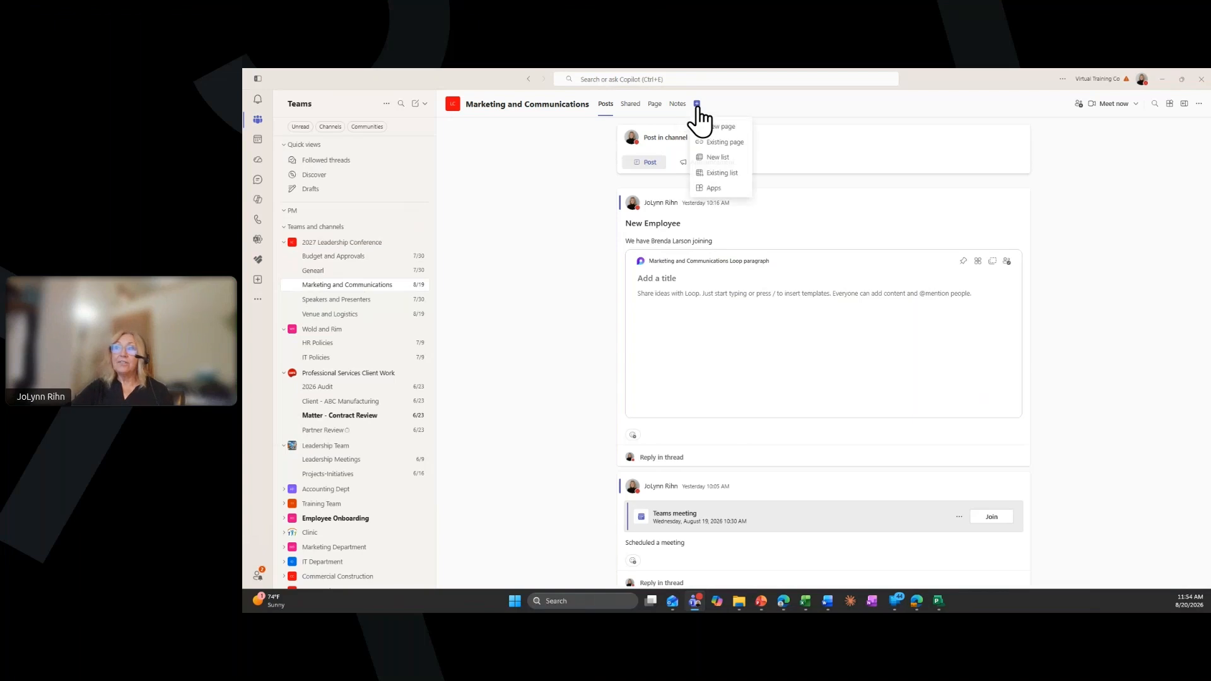
click(709, 191)
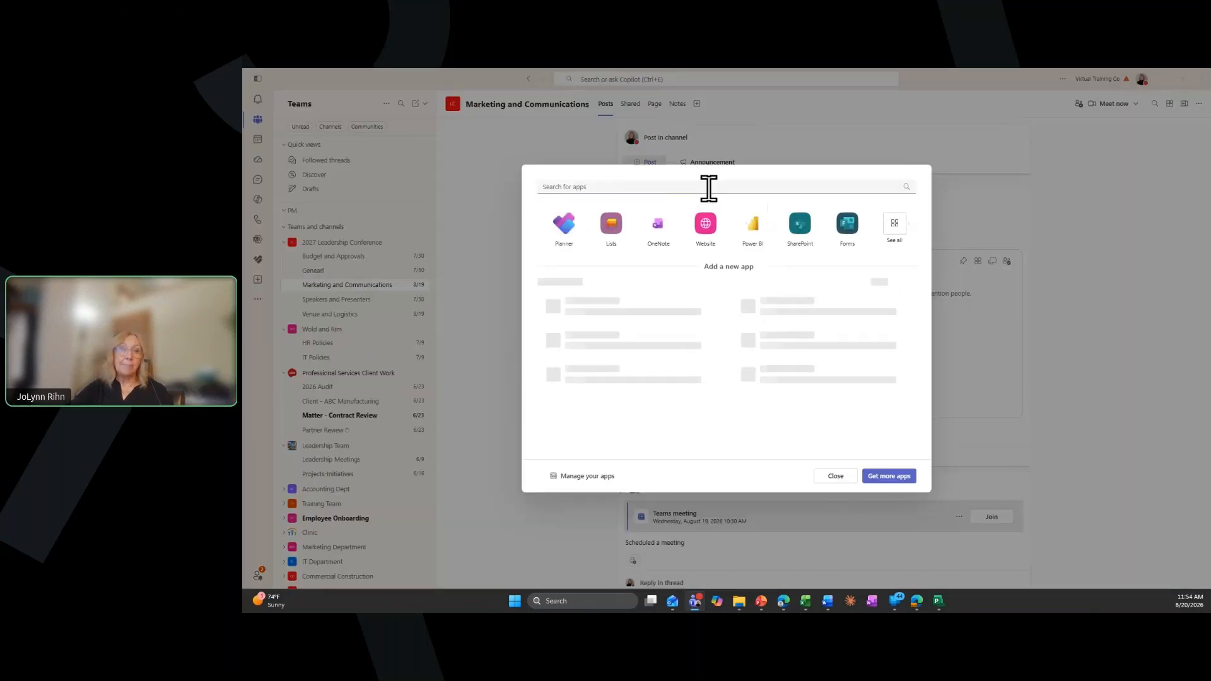
click(561, 231)
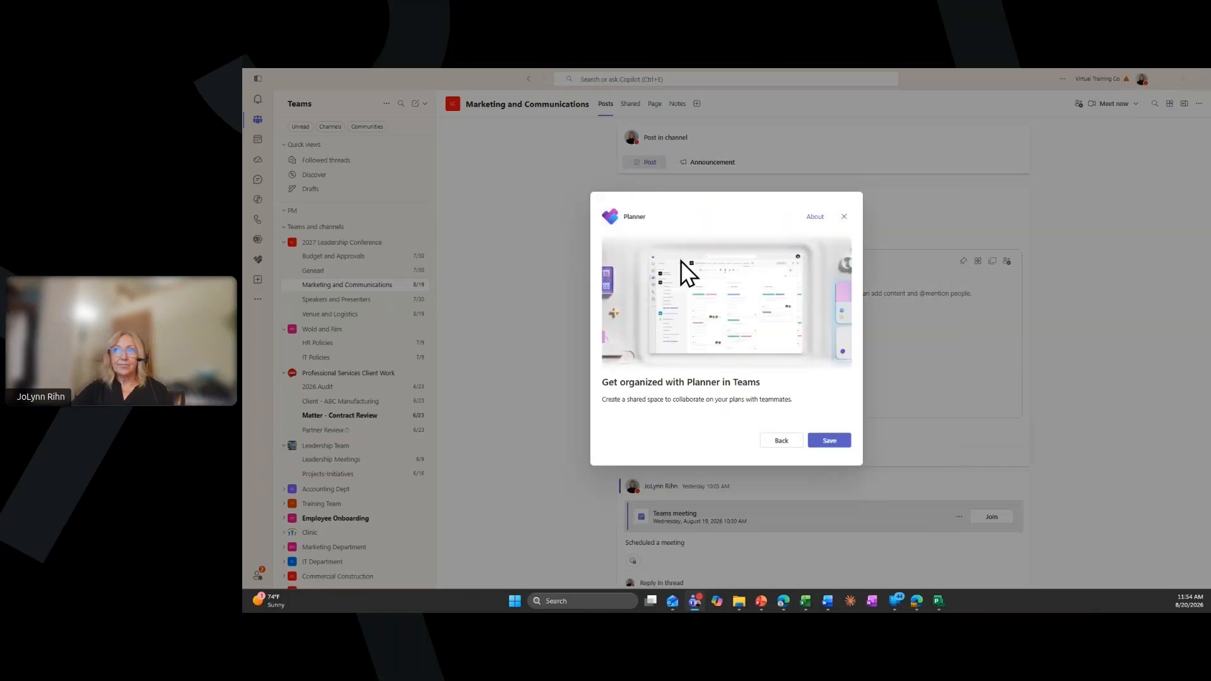
click(838, 442)
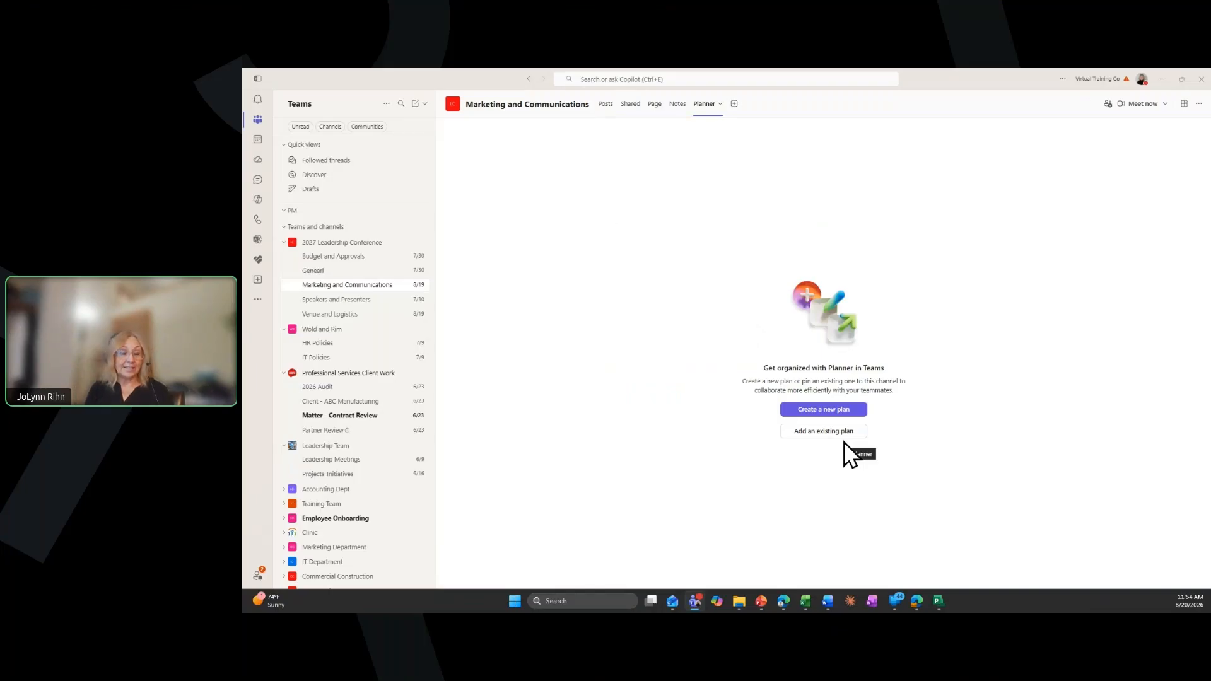
Start a new plan from the Project Management template, previewing its Premium version before selecting Basic
click(831, 412)
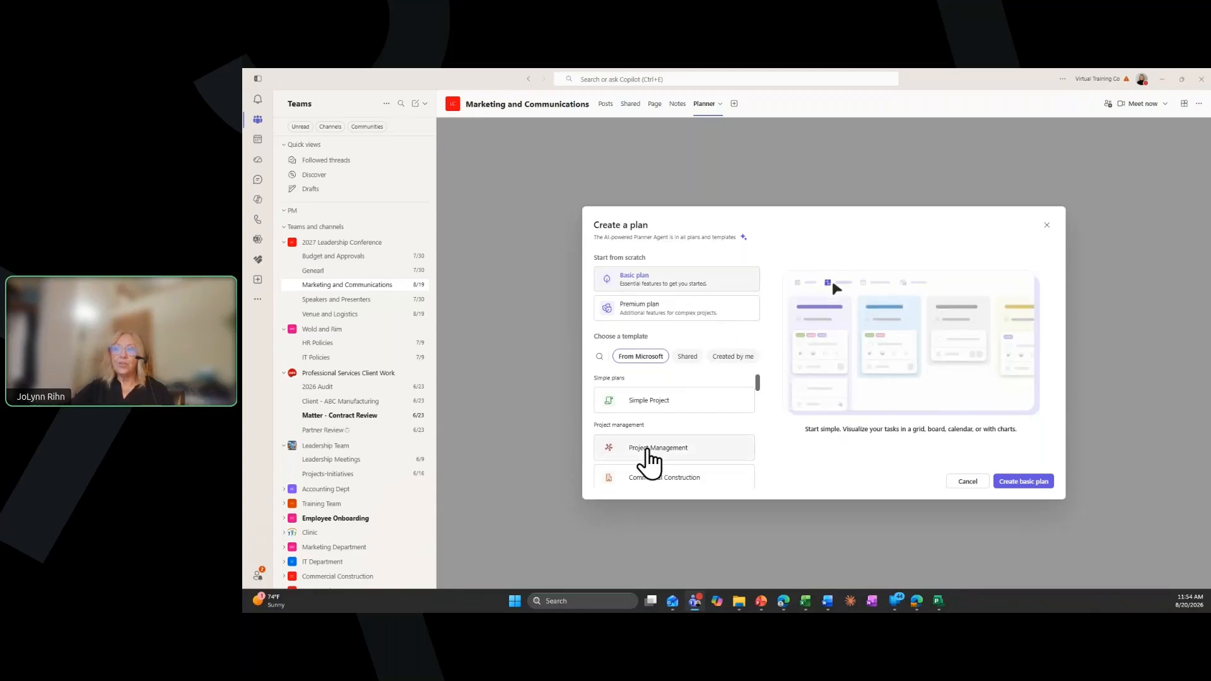
click(643, 459)
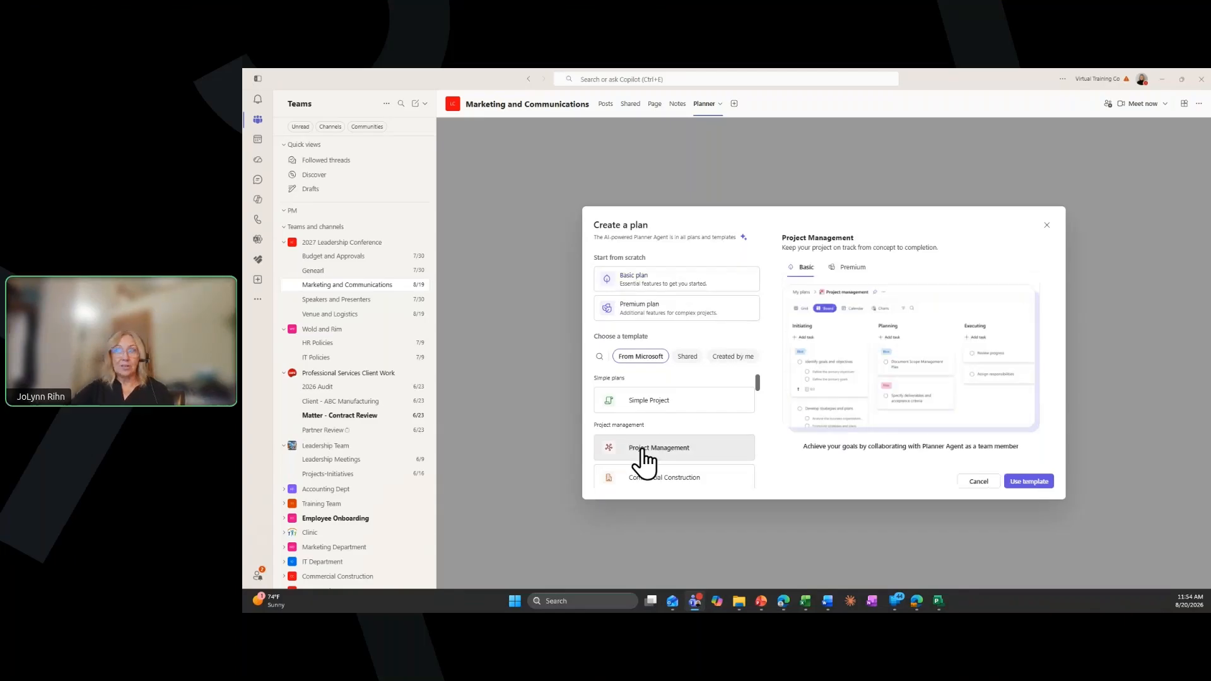
click(847, 268)
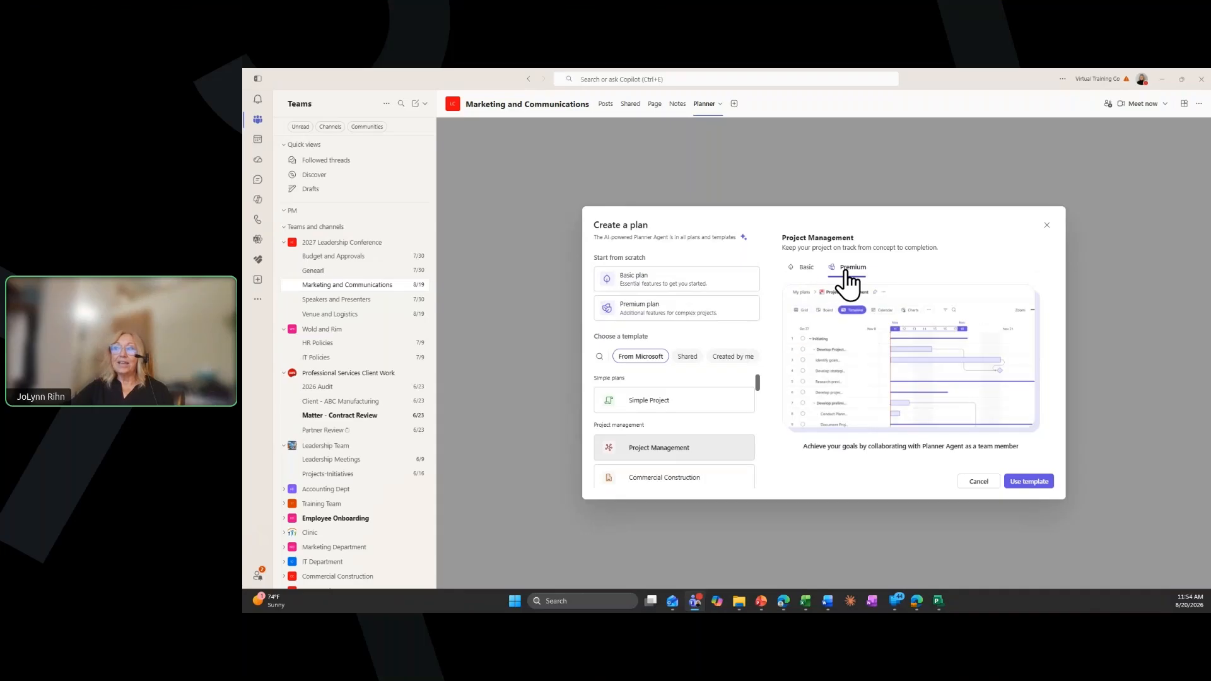
click(807, 269)
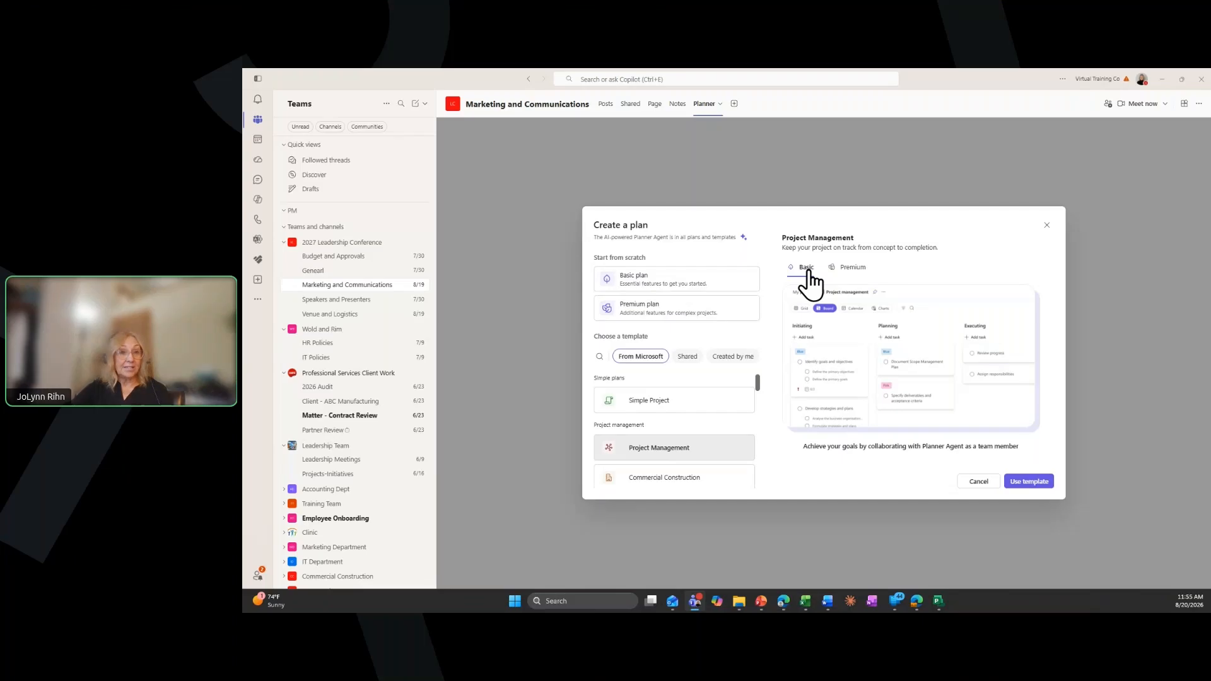
Use the Basic Project Management template with the plan name Marketing PM and create the plan
click(1023, 487)
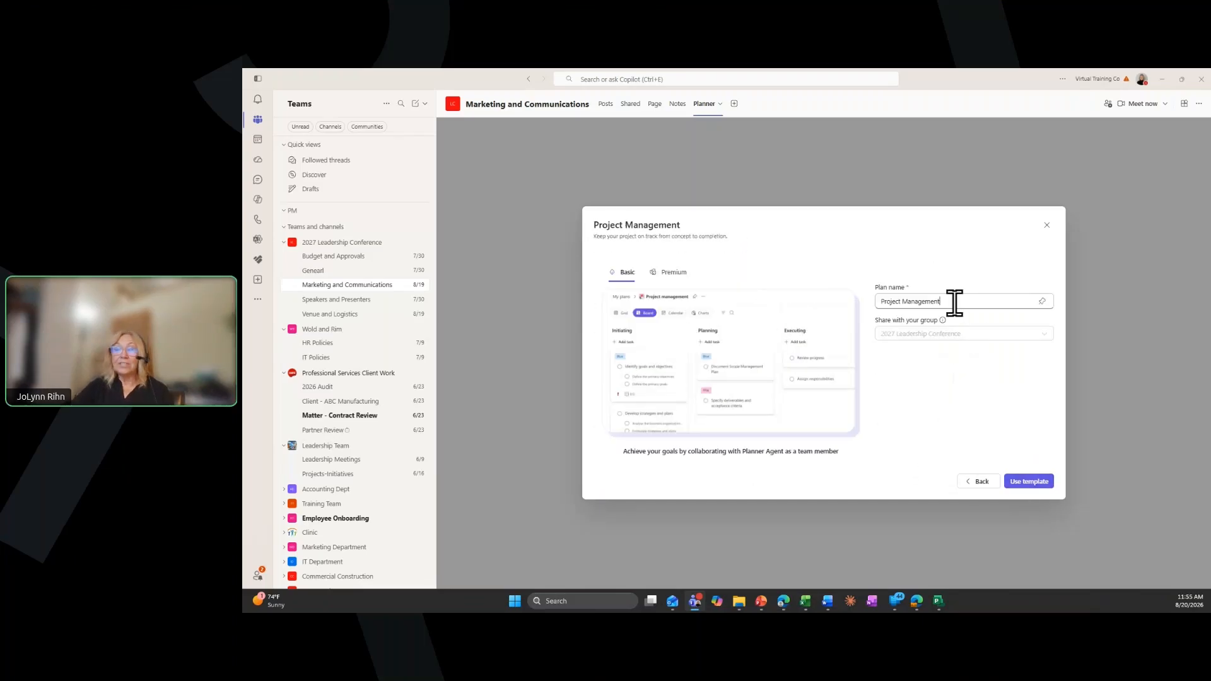
drag(939, 303, 889, 301)
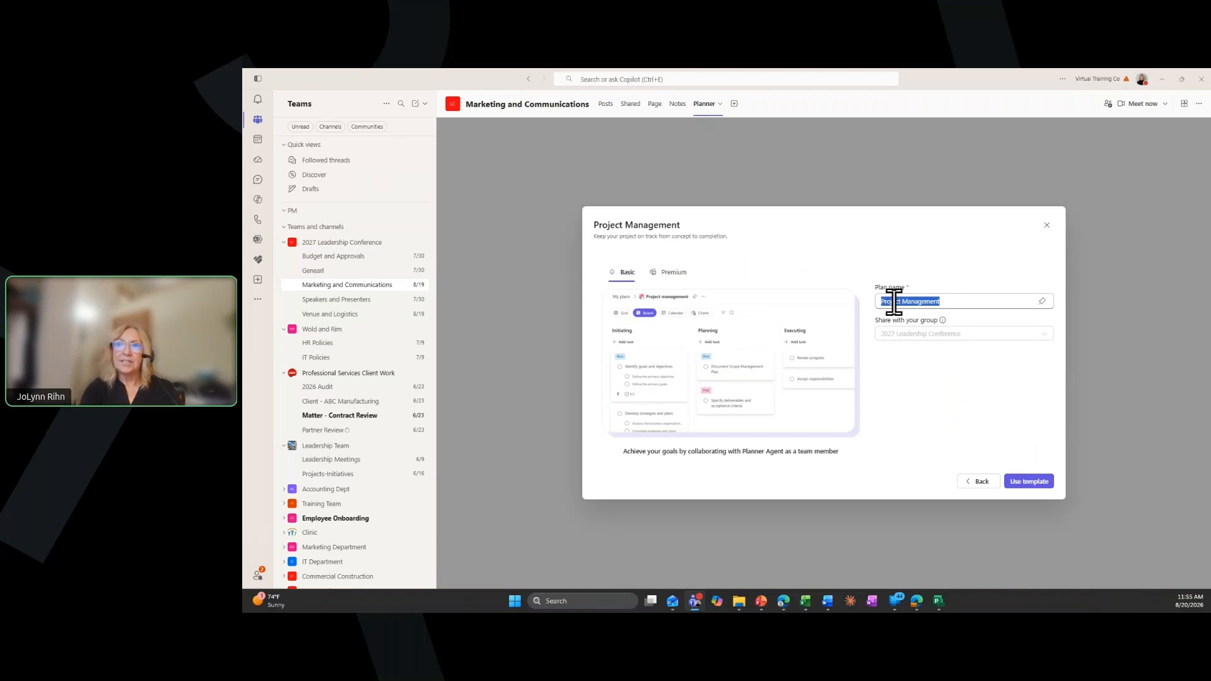
text(Marketing PM)
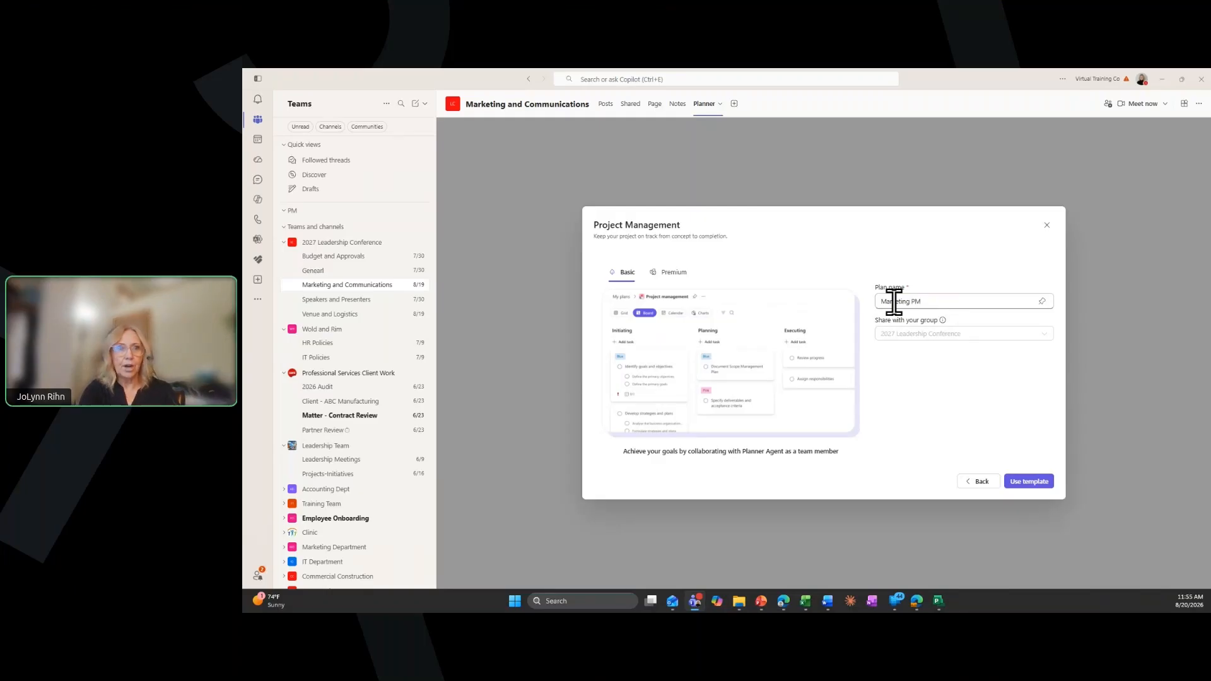
key(Return)
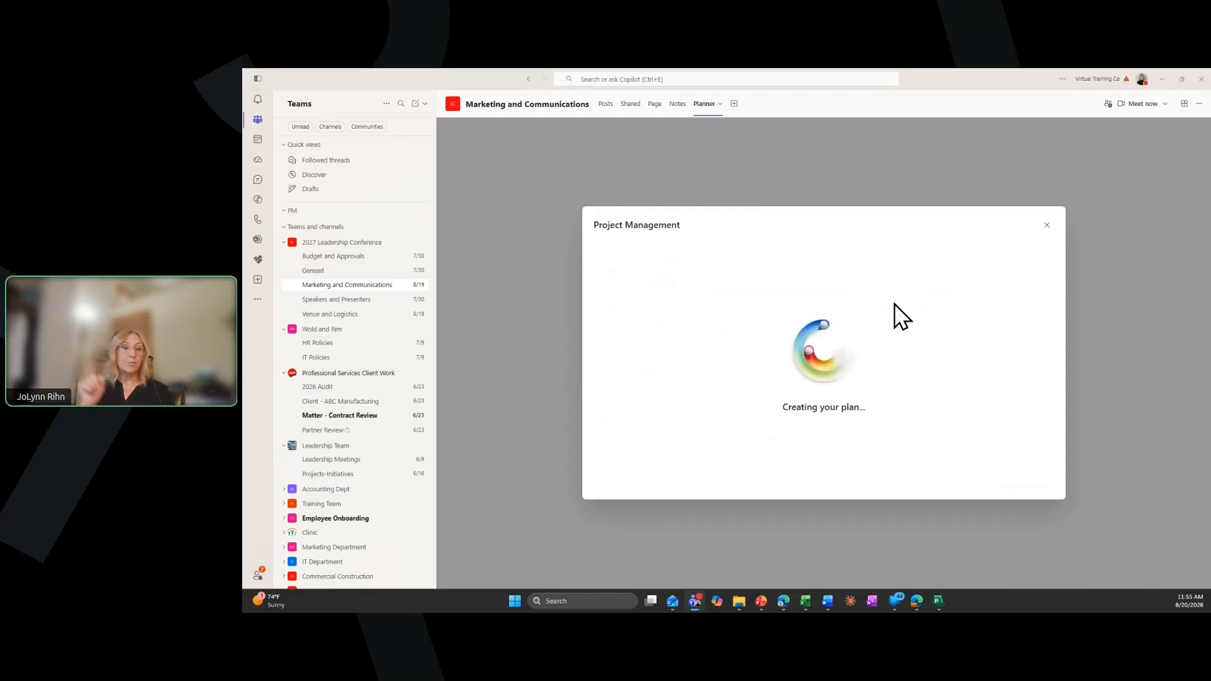